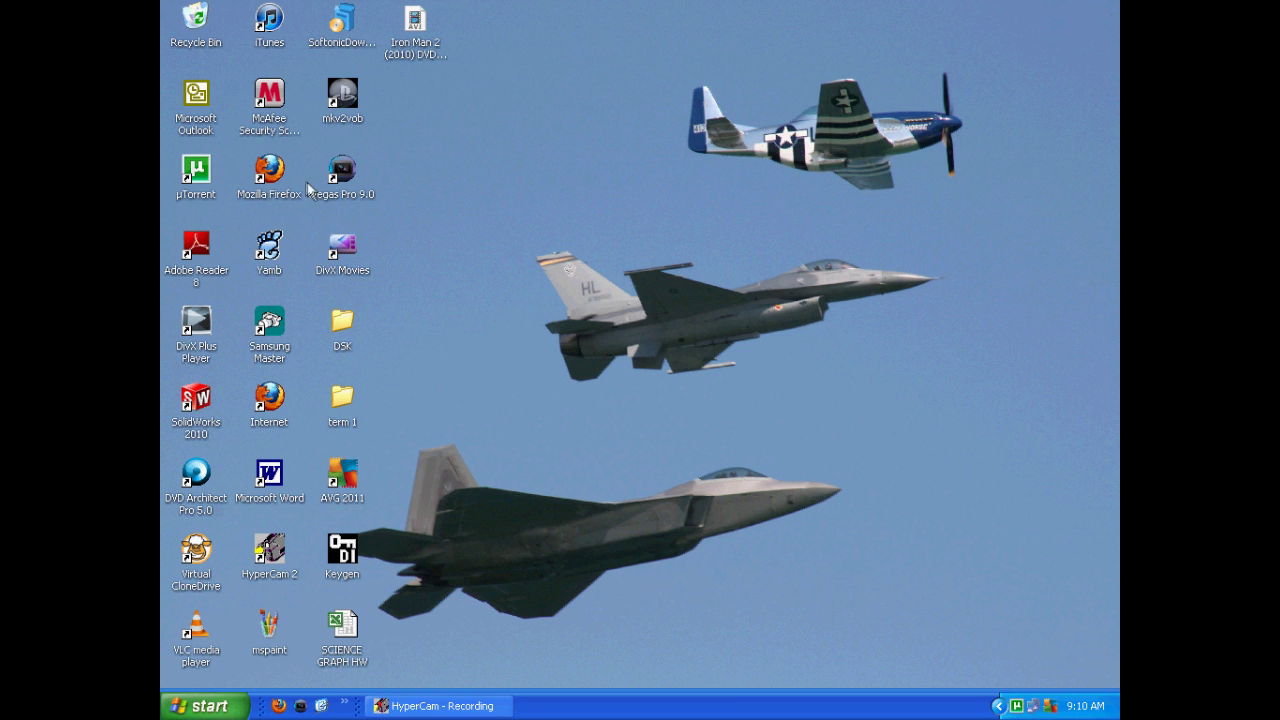
# - Launch Vegas Pro 9.0 and accept the project properties with the NTSC DV (720x480, 29.970 fps) template
pyautogui.doubleClick(357, 171)
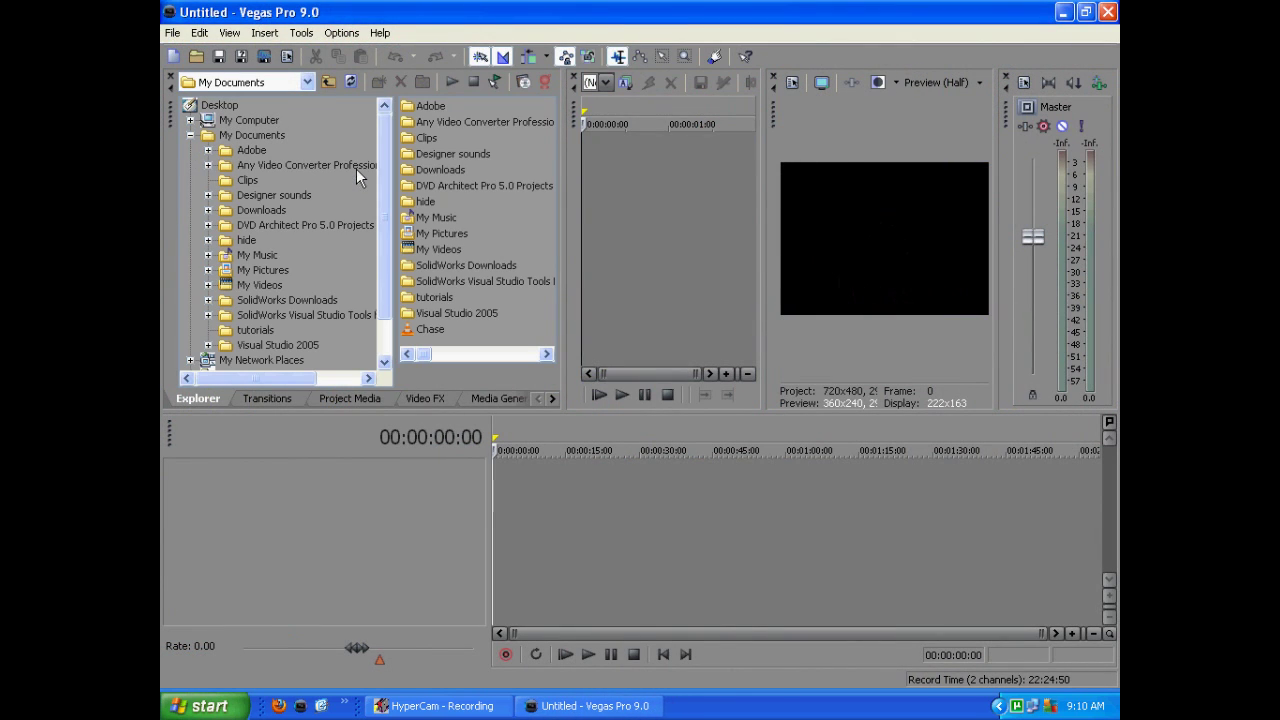
pyautogui.click(172, 32)
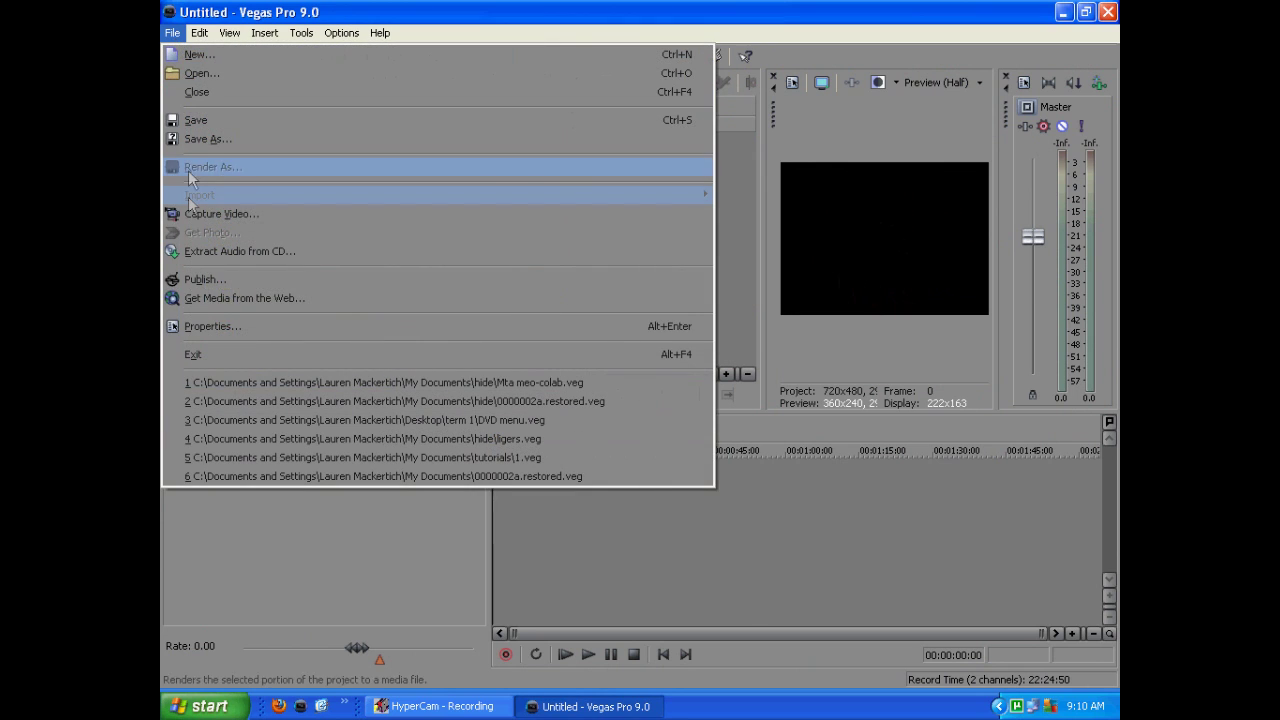
pyautogui.click(237, 329)
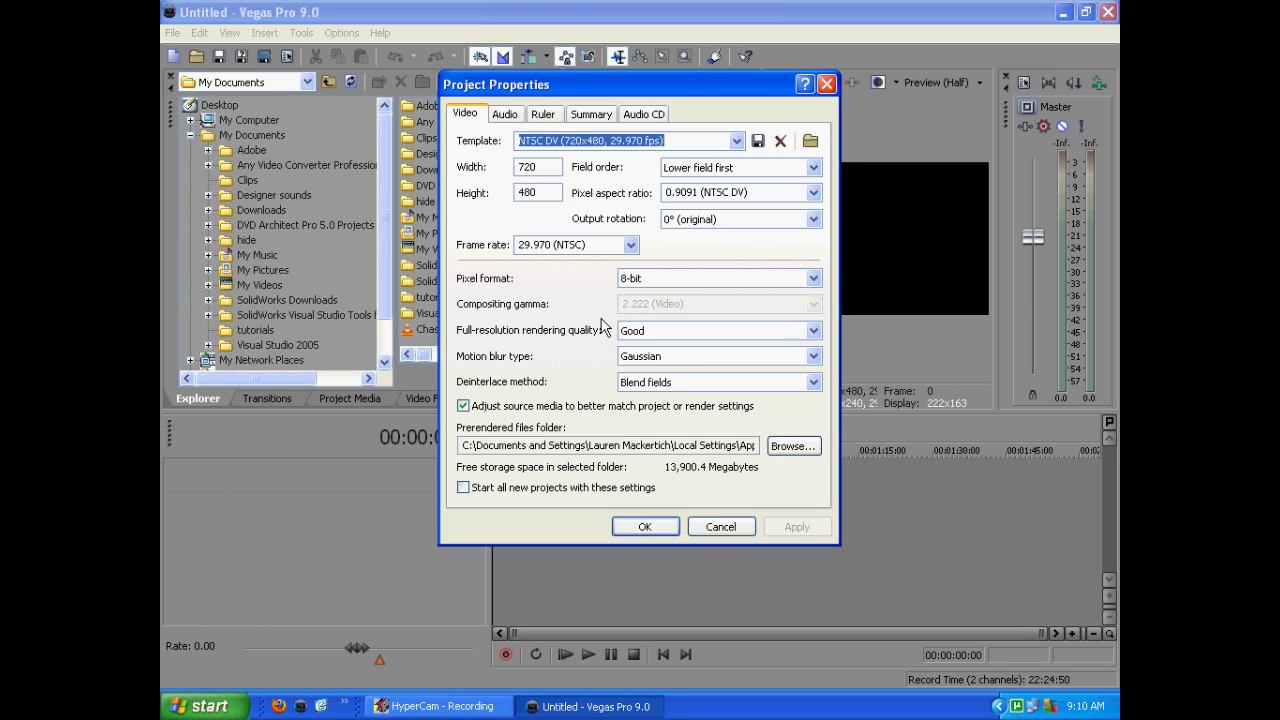
pyautogui.click(642, 527)
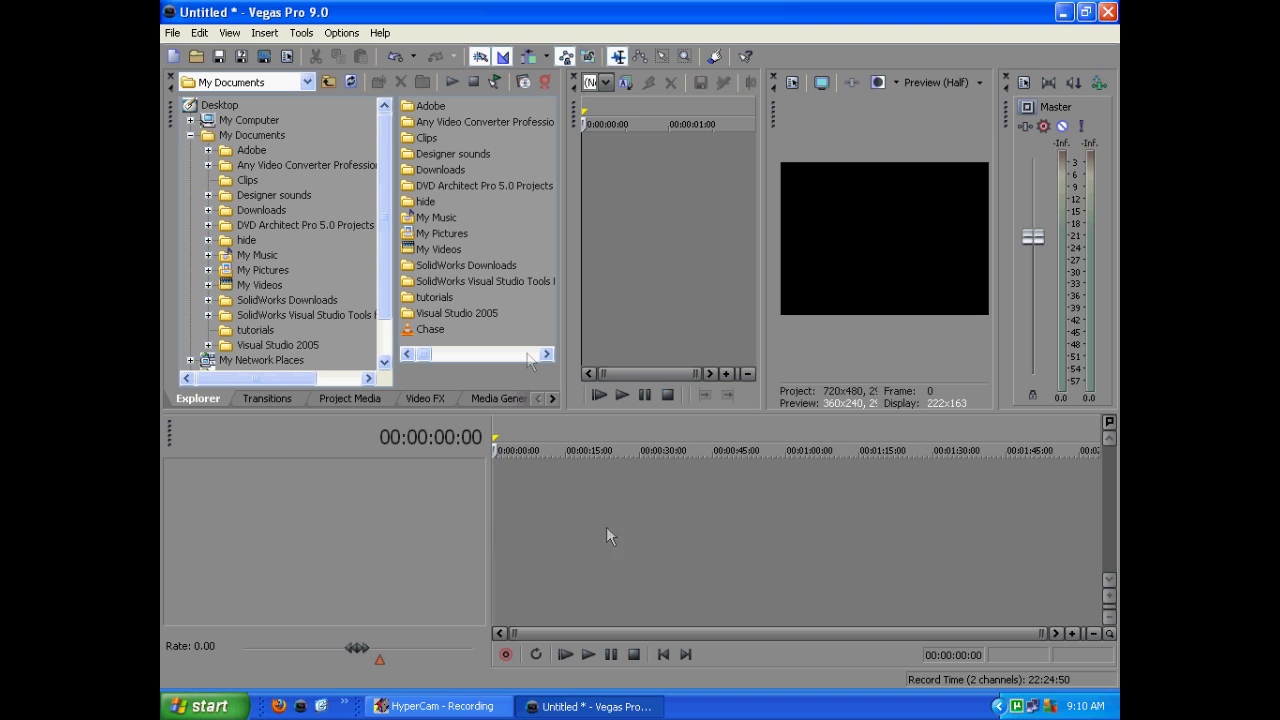
# - Look through the media folders, the available transitions, the project media and the list of video effects
pyautogui.click(388, 337)
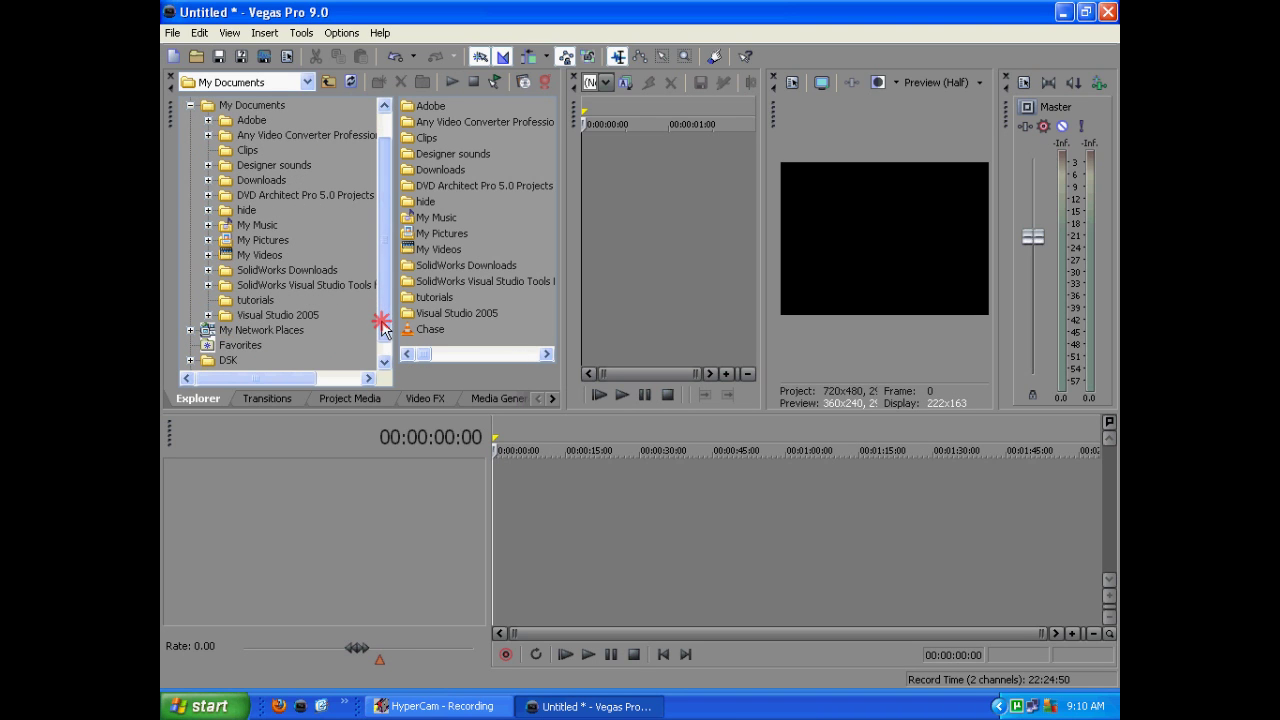
pyautogui.click(385, 260)
pyautogui.click(385, 288)
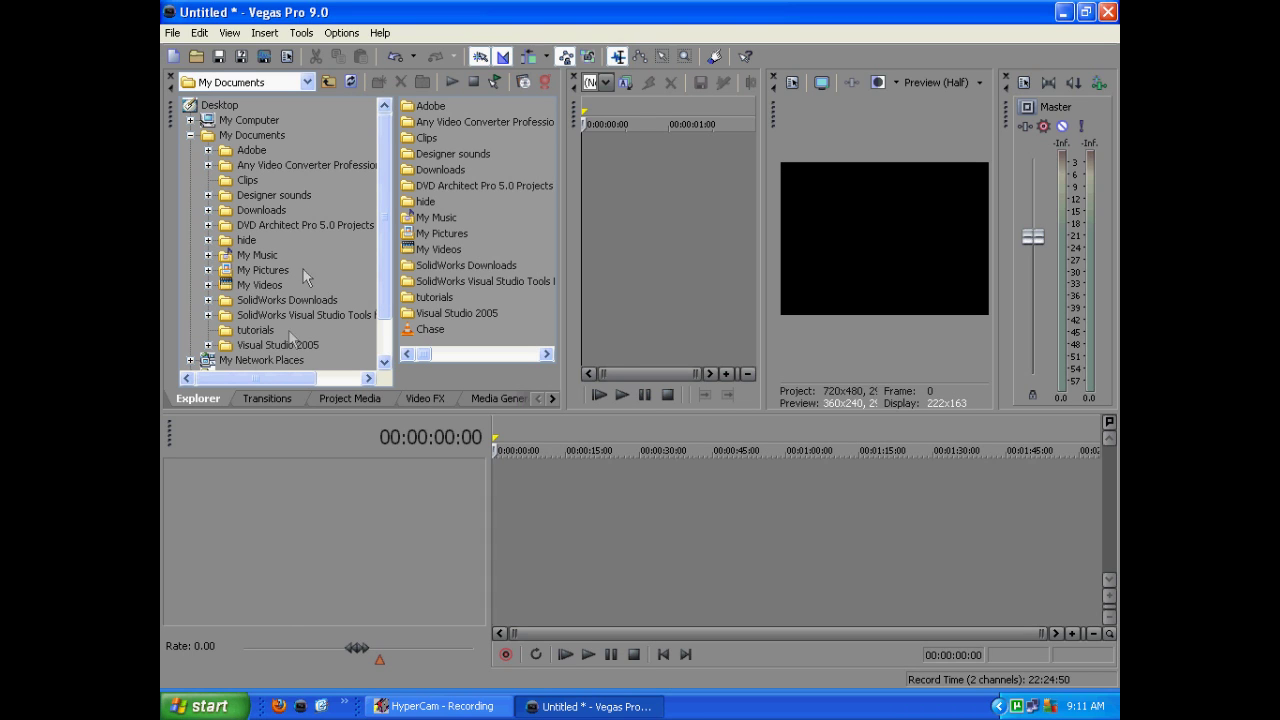
pyautogui.click(250, 400)
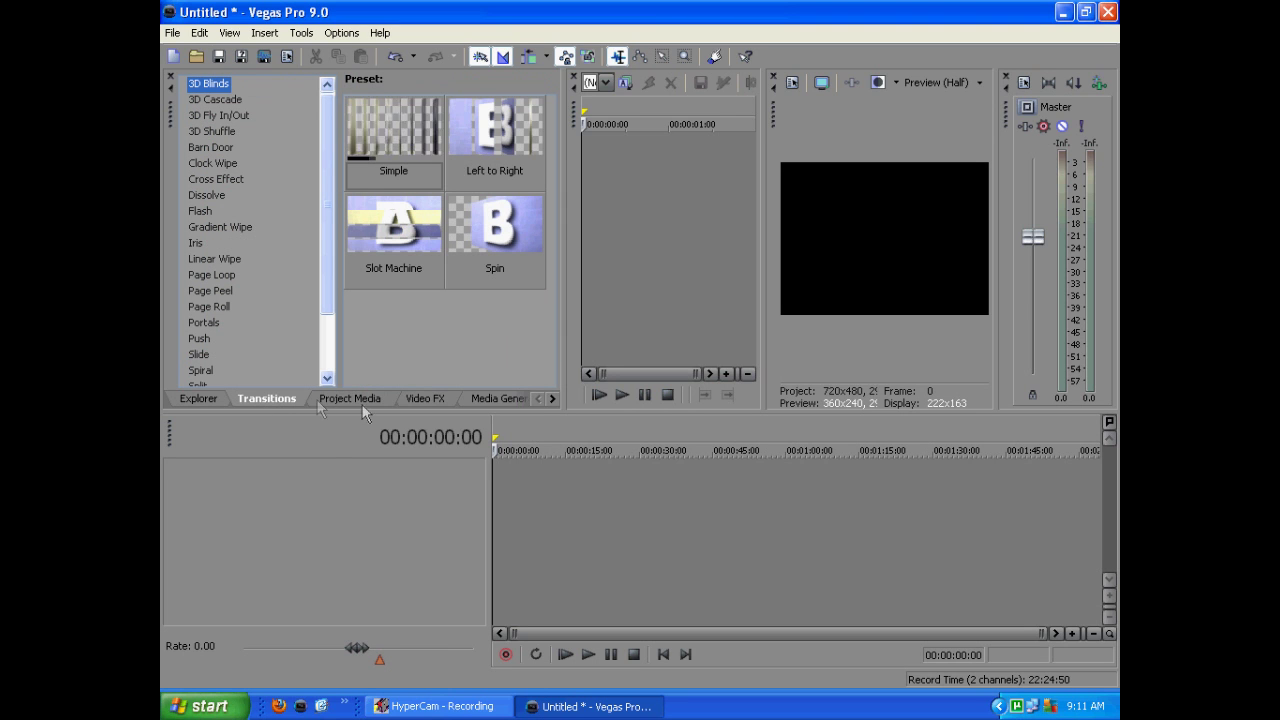
pyautogui.click(184, 398)
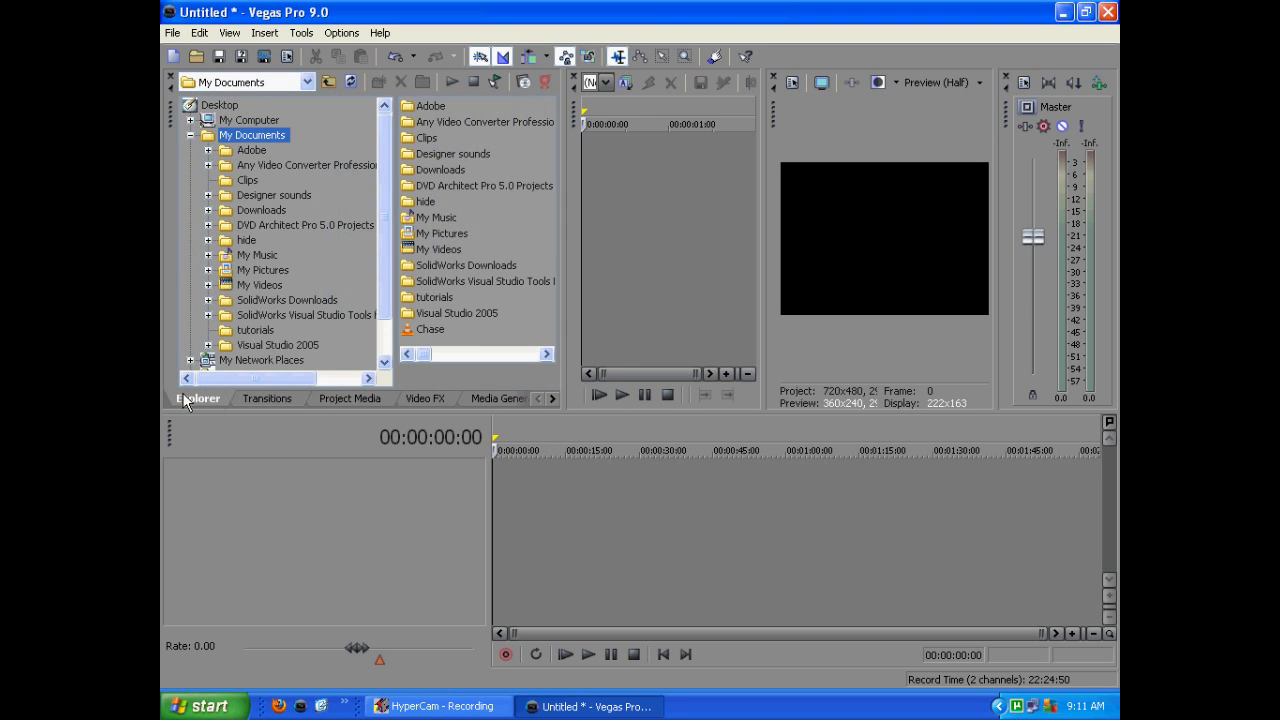
pyautogui.click(268, 398)
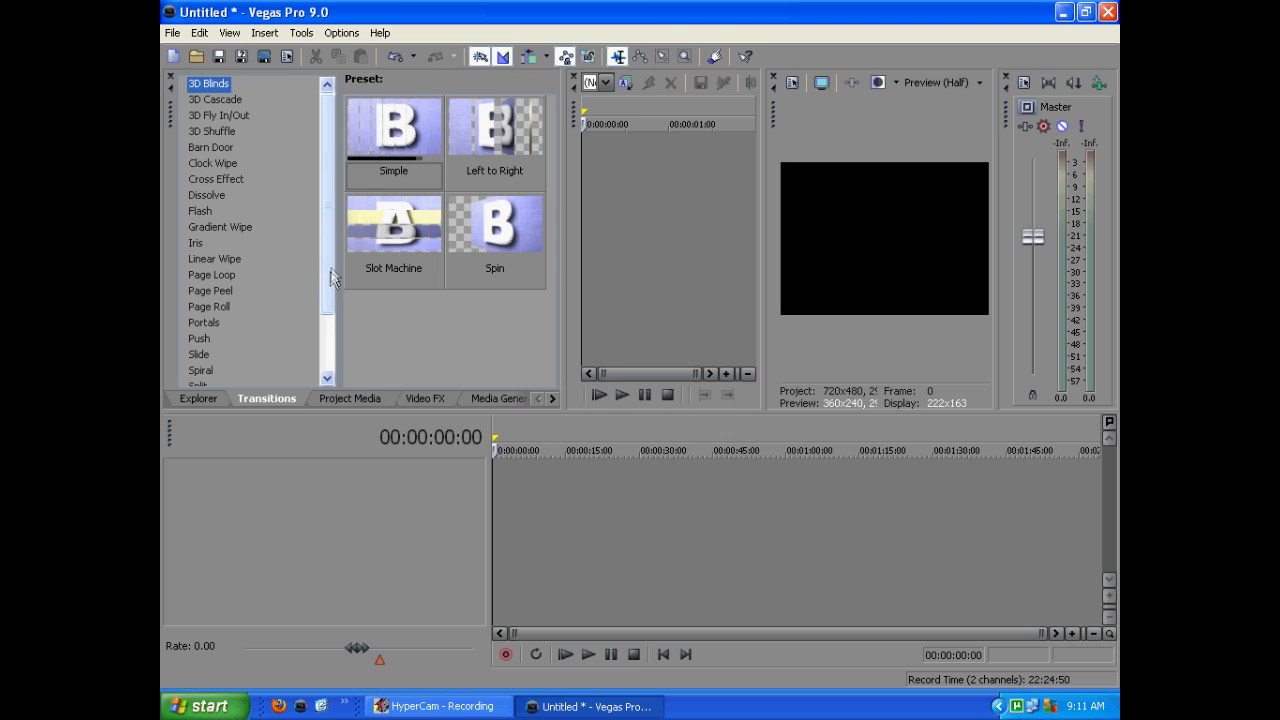
pyautogui.moveTo(336, 213); pyautogui.dragTo(331, 128)
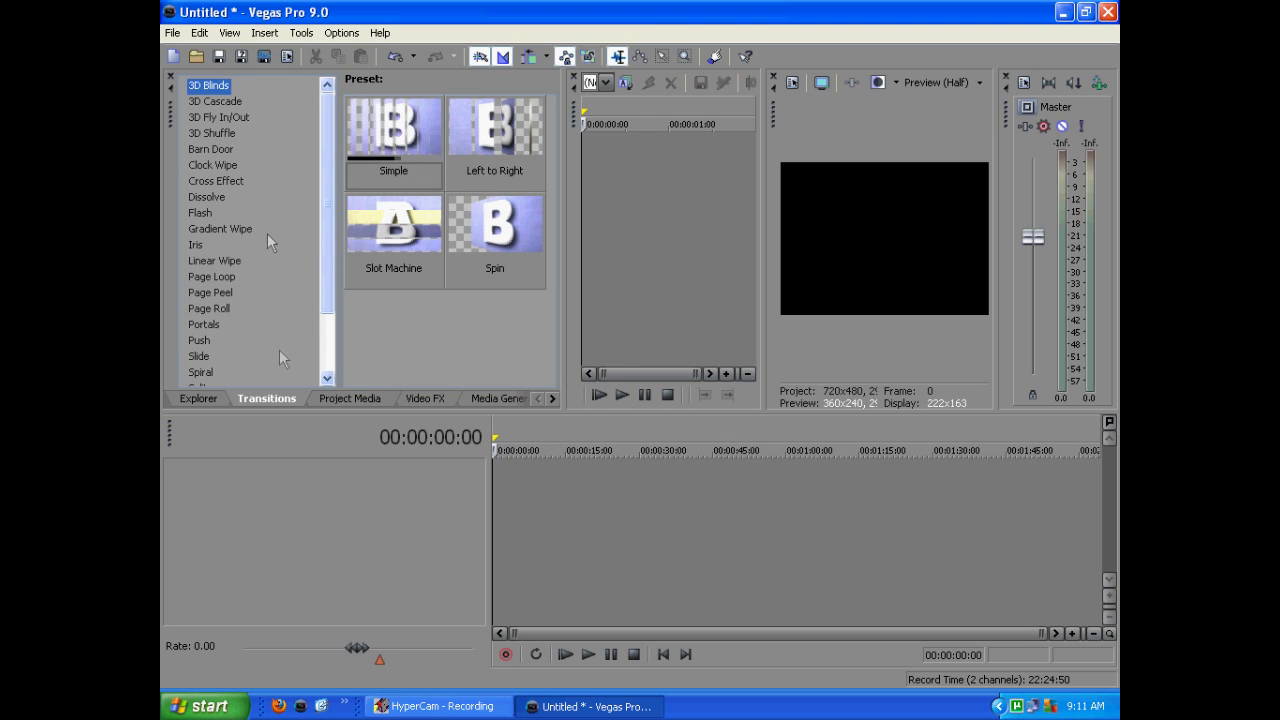
pyautogui.click(357, 398)
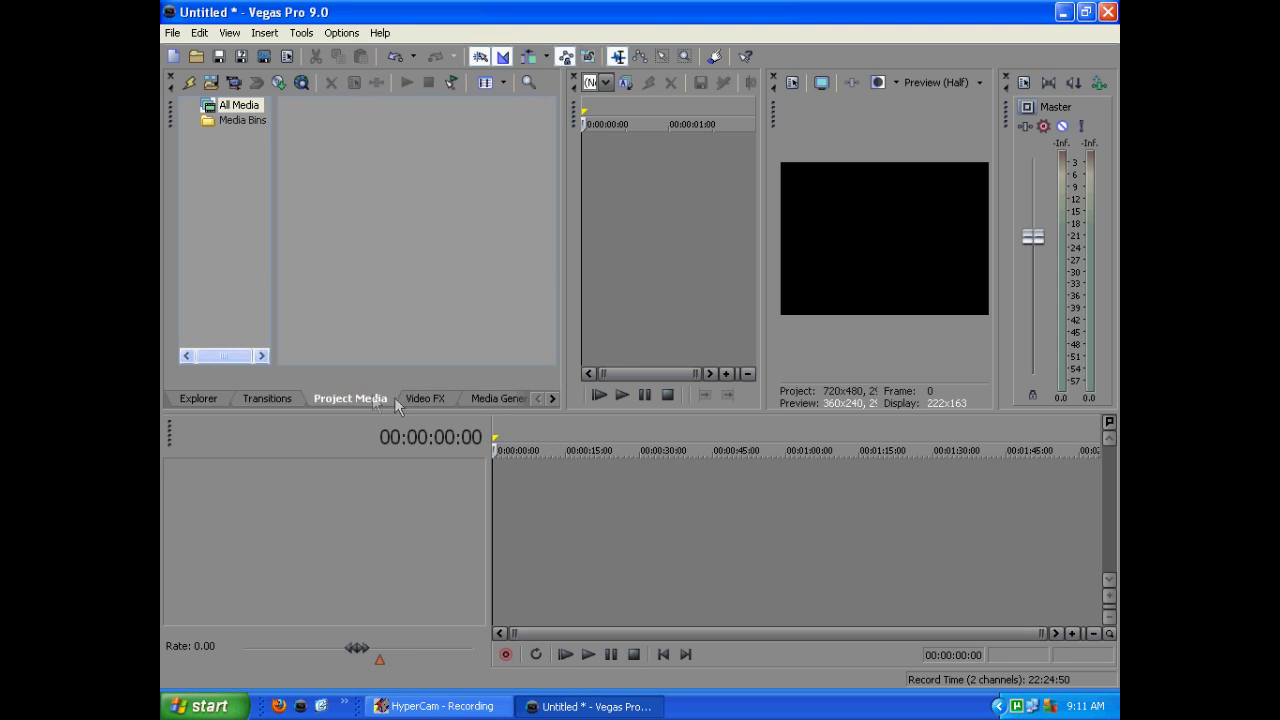
pyautogui.click(422, 399)
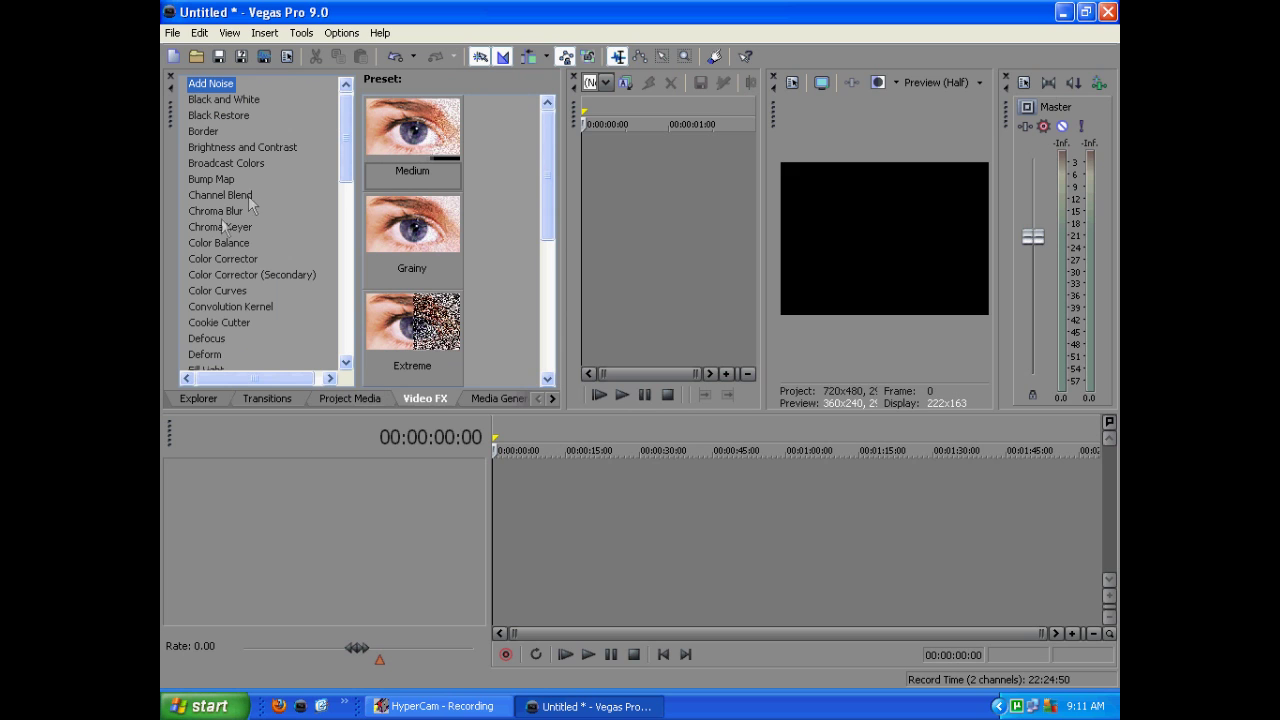
pyautogui.click(338, 333)
pyautogui.click(338, 373)
pyautogui.moveTo(345, 330); pyautogui.dragTo(348, 116)
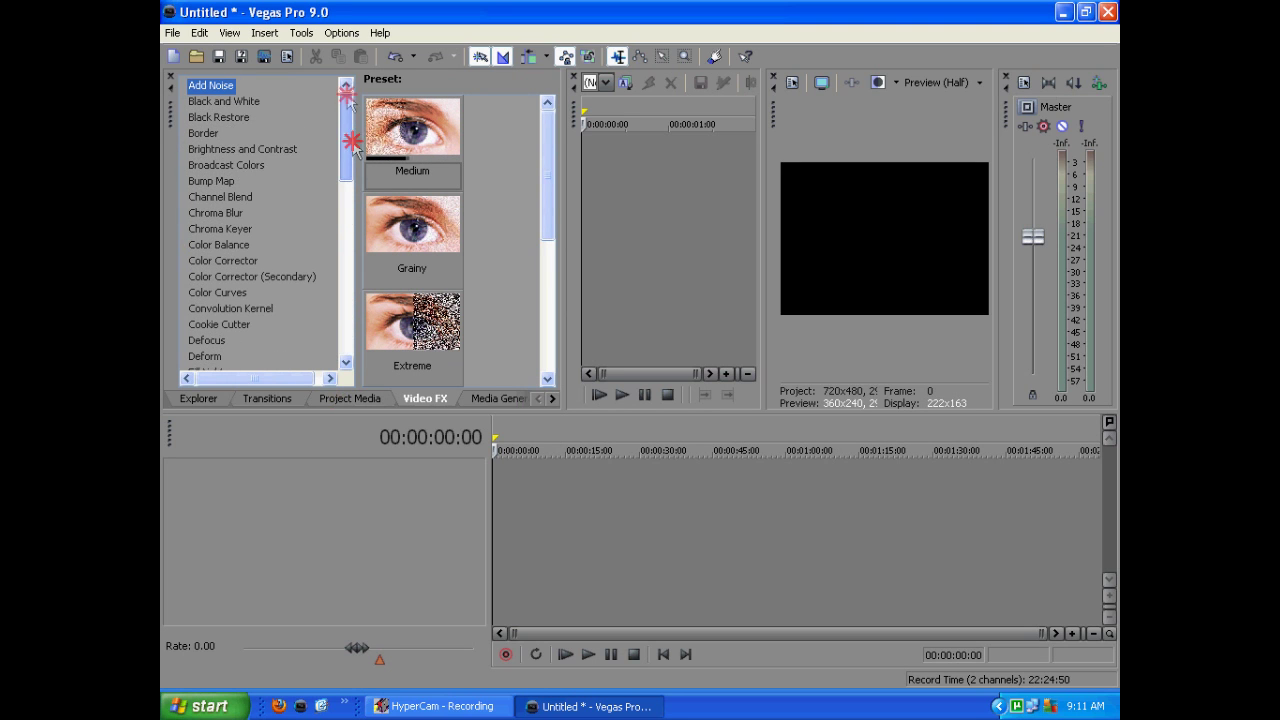
# - Examine the media generator presets, including Checkerboard, Text, Solid Color, ProType Titler, Noise Texture, Credit Roll and Color Gradient
pyautogui.click(496, 400)
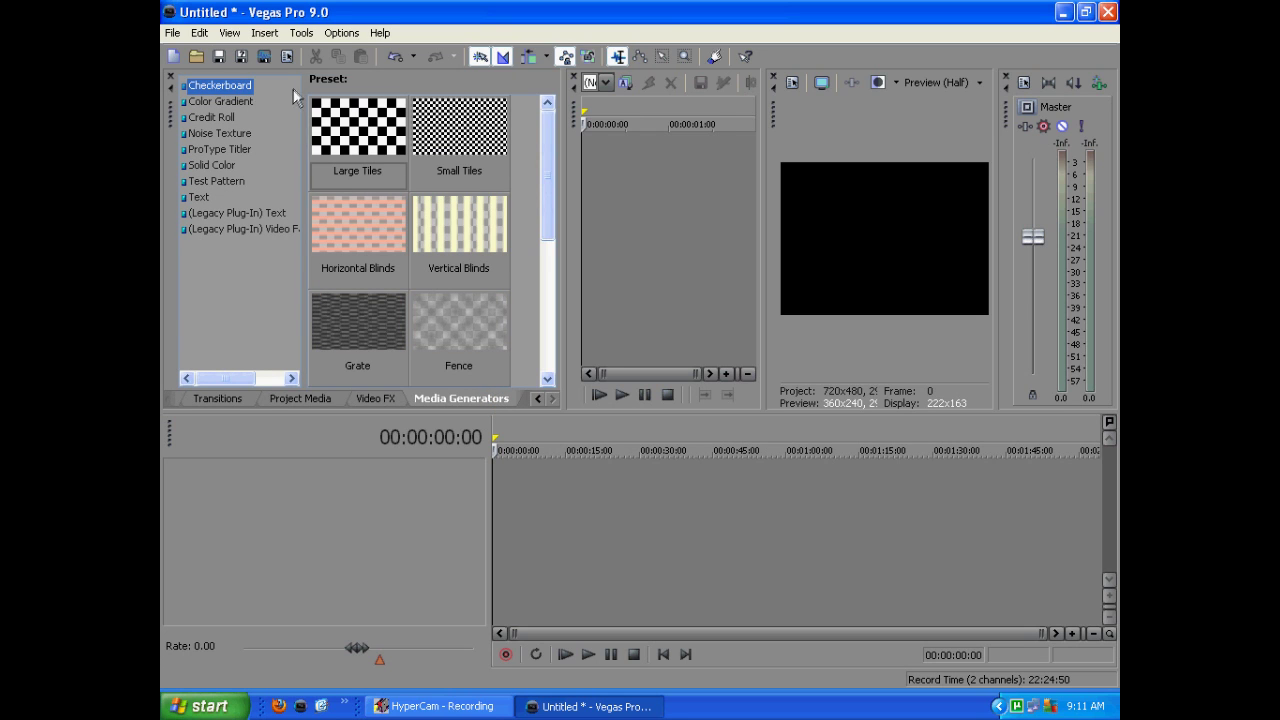
pyautogui.click(229, 100)
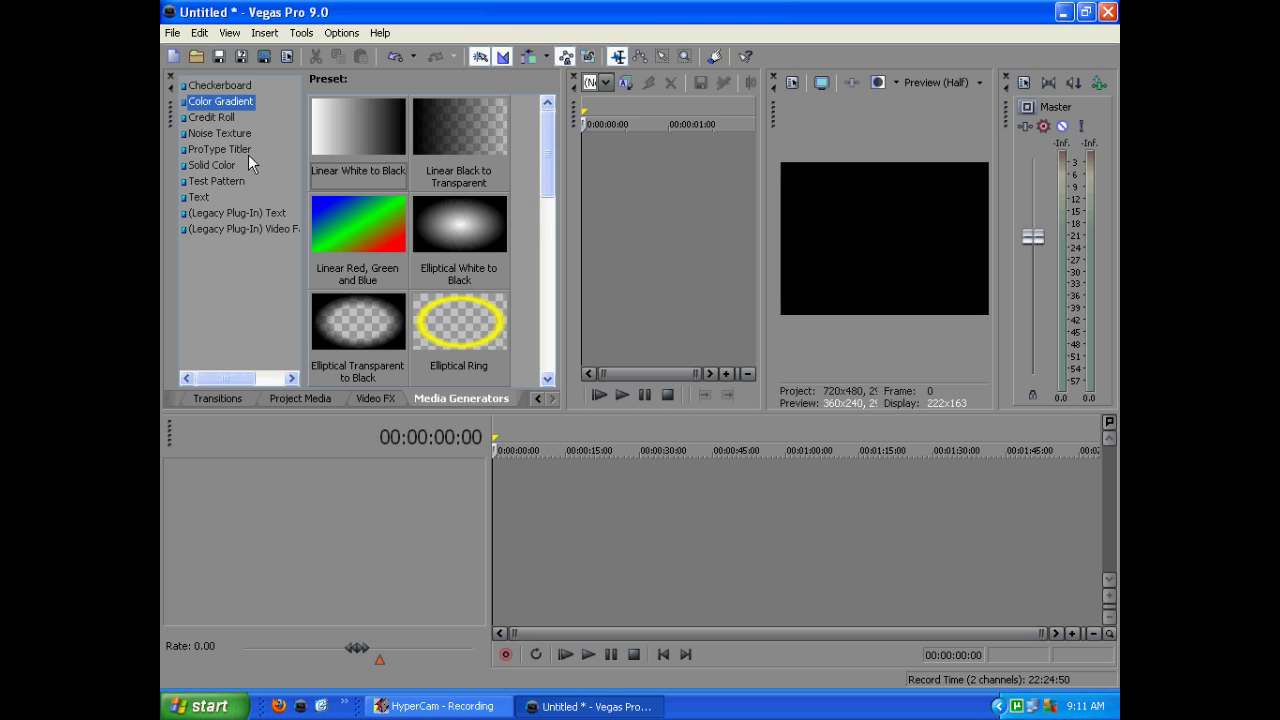
pyautogui.click(229, 88)
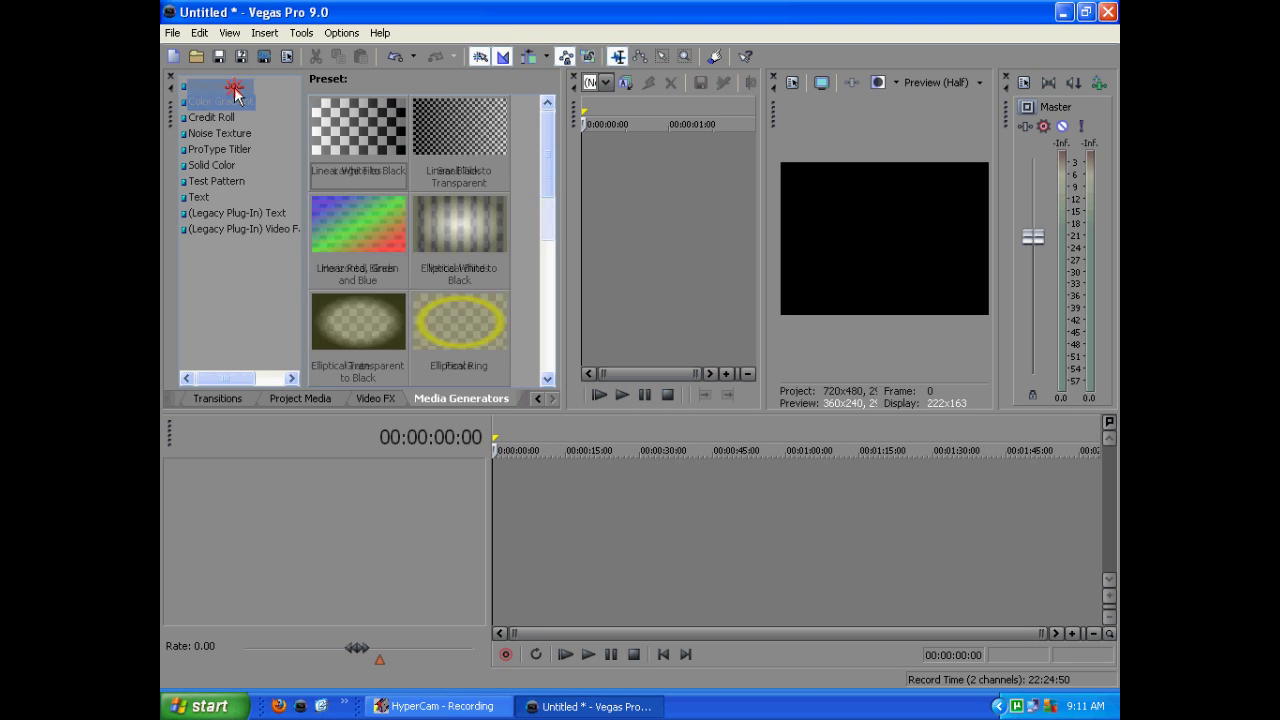
pyautogui.click(212, 196)
pyautogui.click(227, 166)
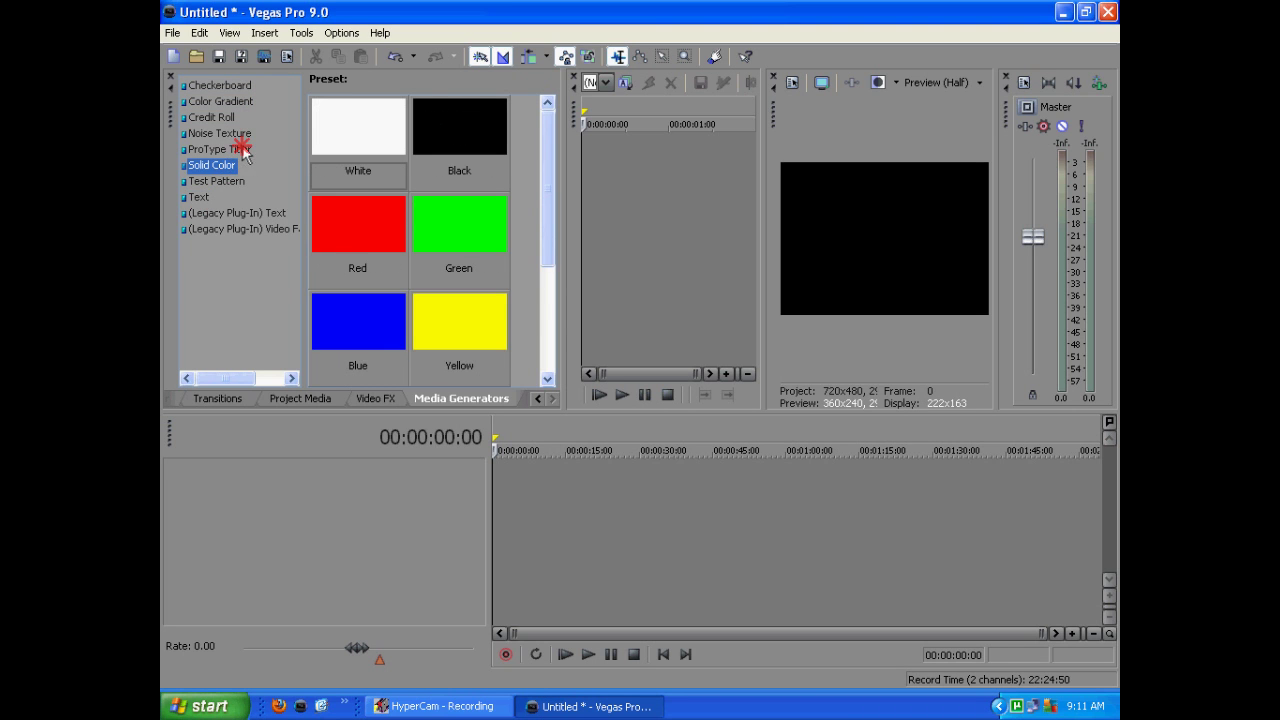
pyautogui.click(225, 149)
pyautogui.click(222, 134)
pyautogui.click(224, 117)
pyautogui.click(229, 101)
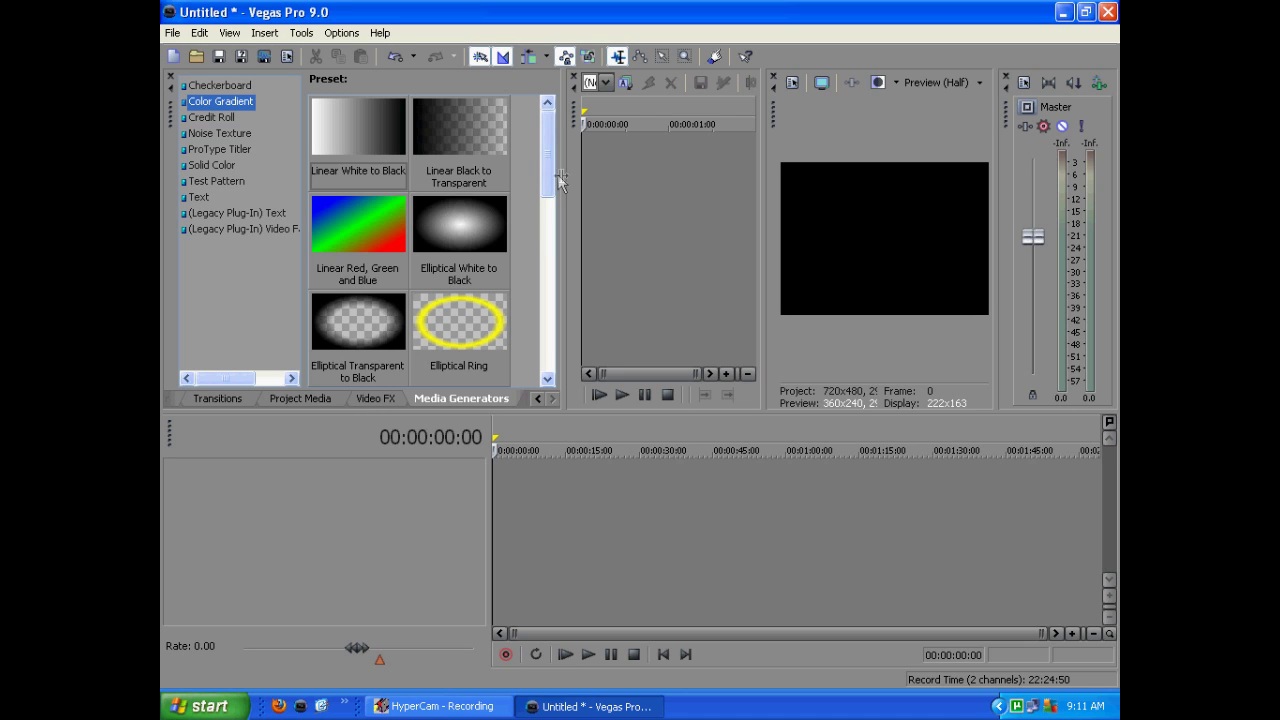
# - Widen the trimmer slightly and place its cursor at 00:00:00:21
pyautogui.moveTo(560, 180); pyautogui.dragTo(541, 177)
pyautogui.click(684, 216)
pyautogui.click(645, 205)
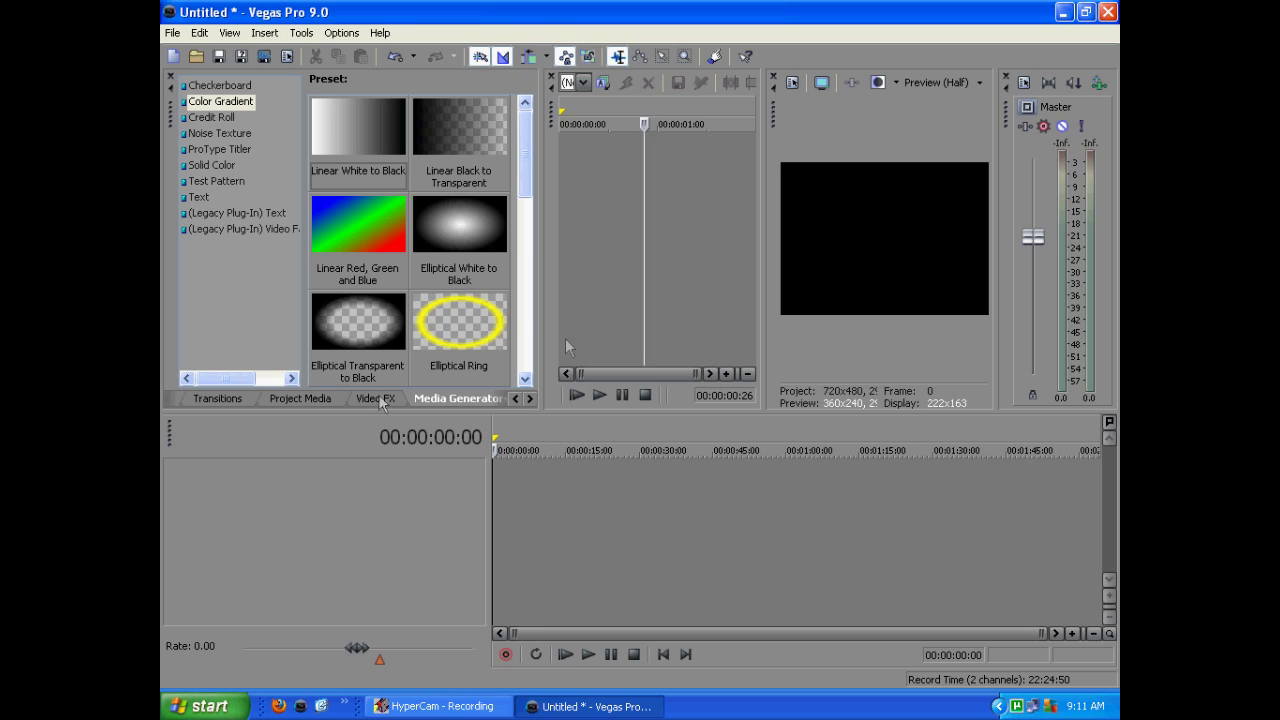
pyautogui.click(629, 272)
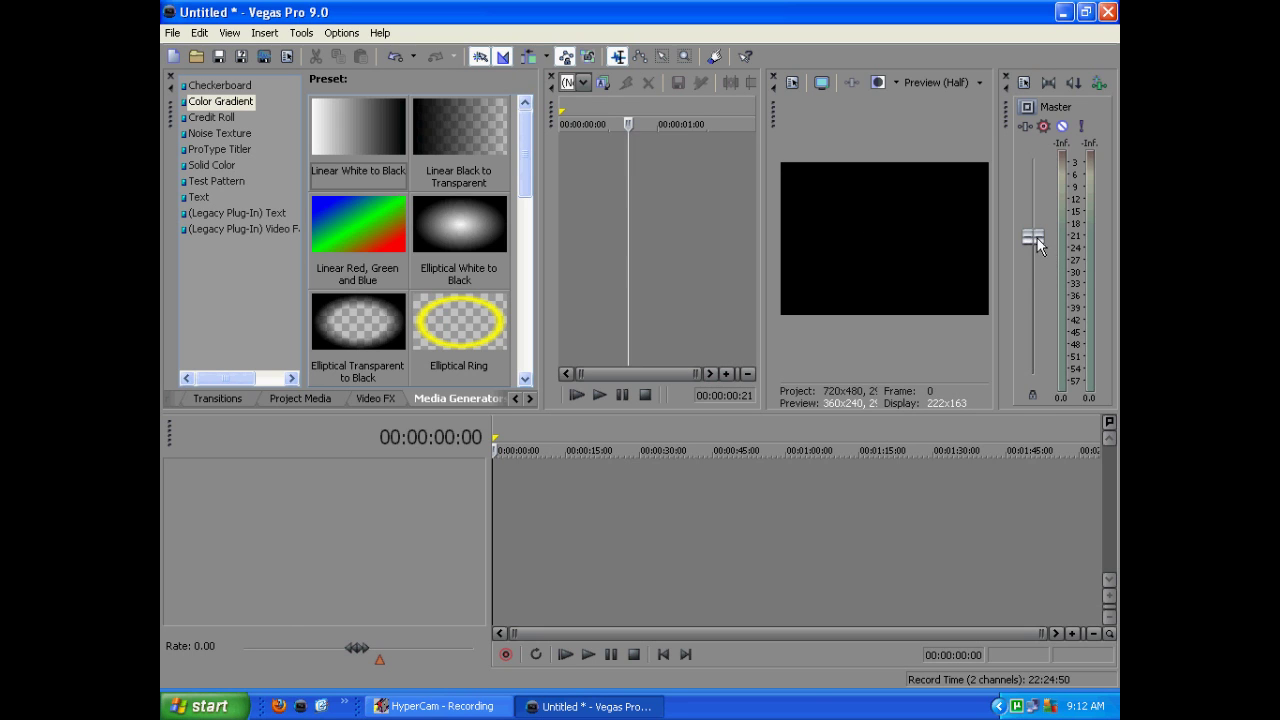
# - Raise the master audio level to 1.3 dB
pyautogui.moveTo(1037, 243); pyautogui.dragTo(1037, 222)
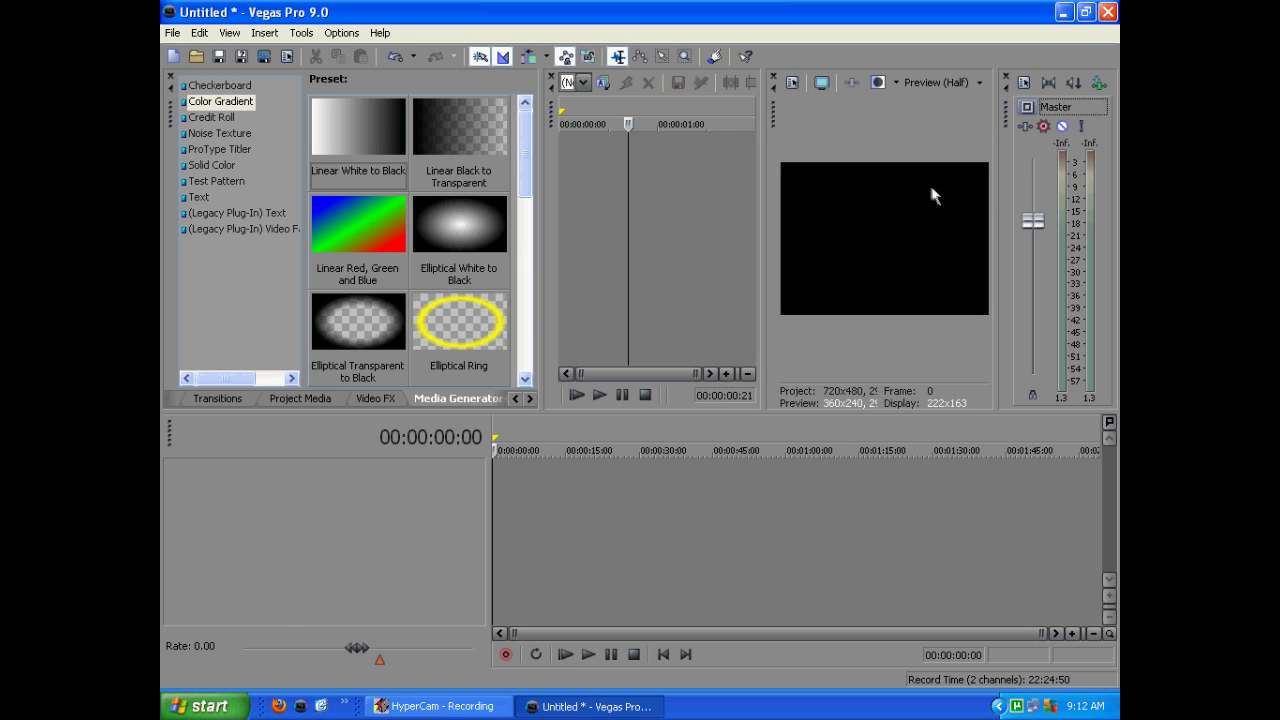
# - Place the timeline cursor at 00:00:29:03 and narrow the track header area slightly
pyautogui.click(600, 480)
pyautogui.moveTo(540, 512); pyautogui.dragTo(755, 547)
pyautogui.click(837, 525)
pyautogui.click(692, 499)
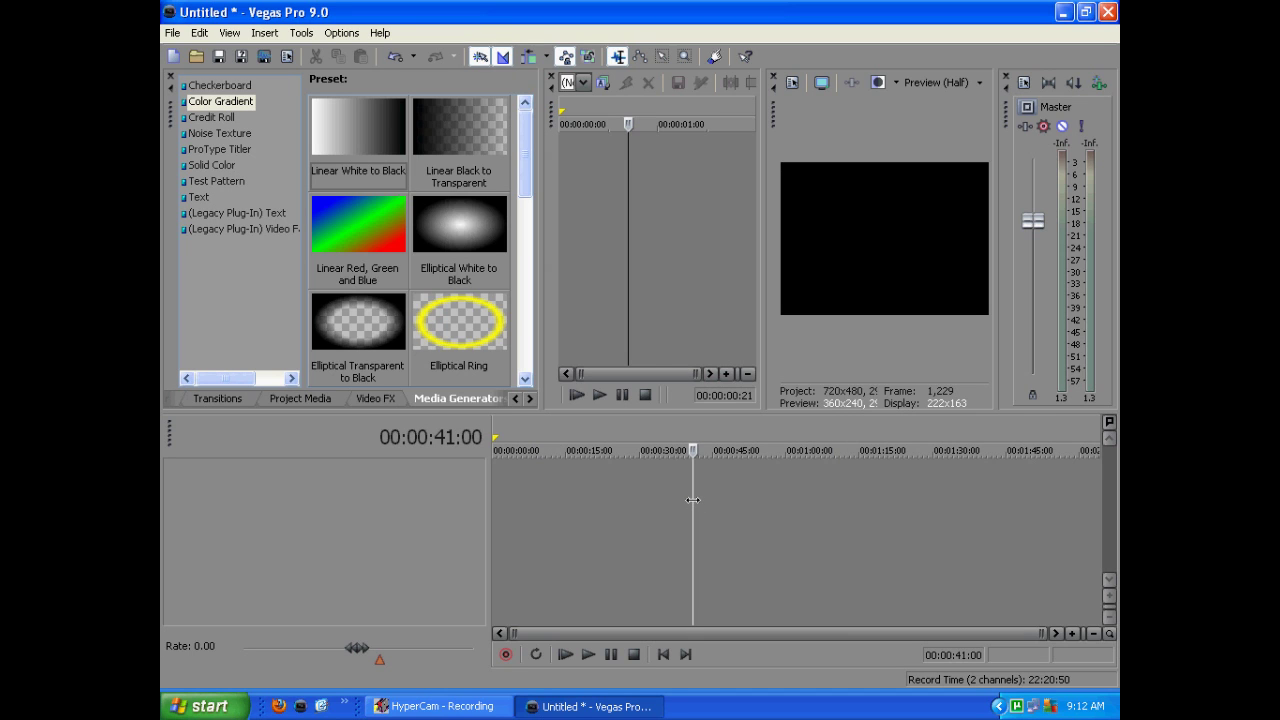
pyautogui.click(635, 529)
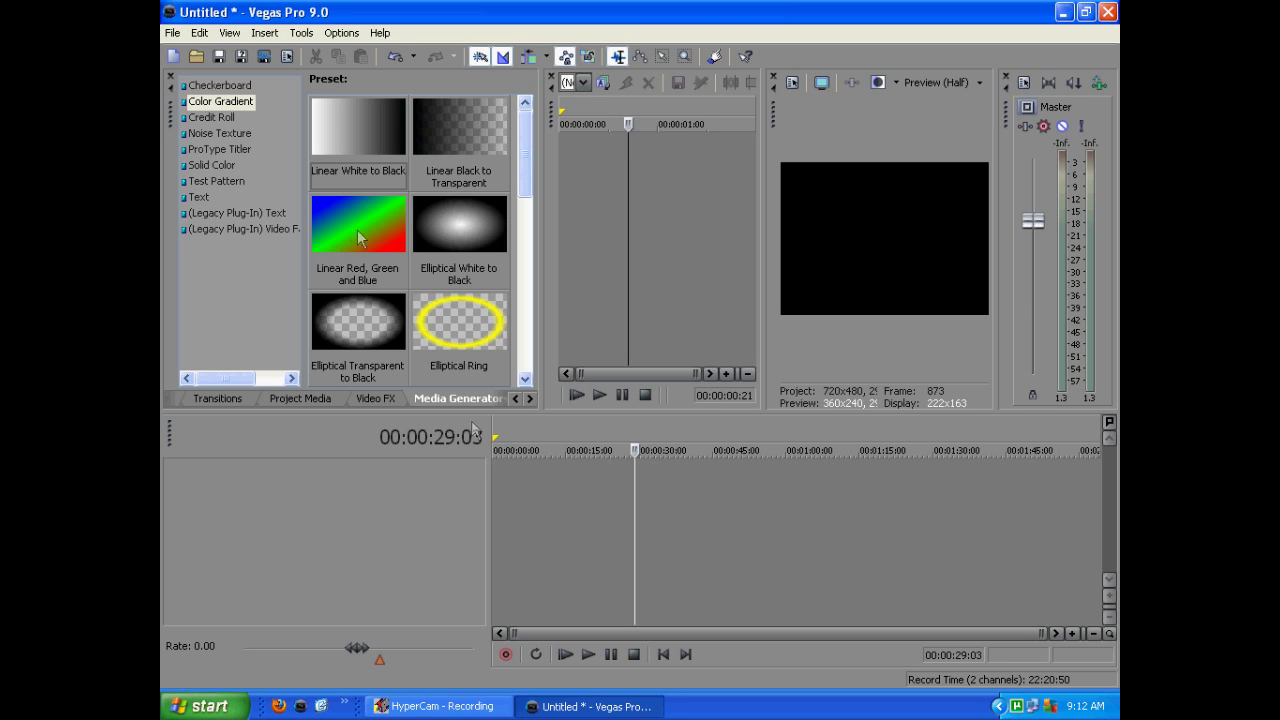
pyautogui.moveTo(490, 524); pyautogui.dragTo(478, 523)
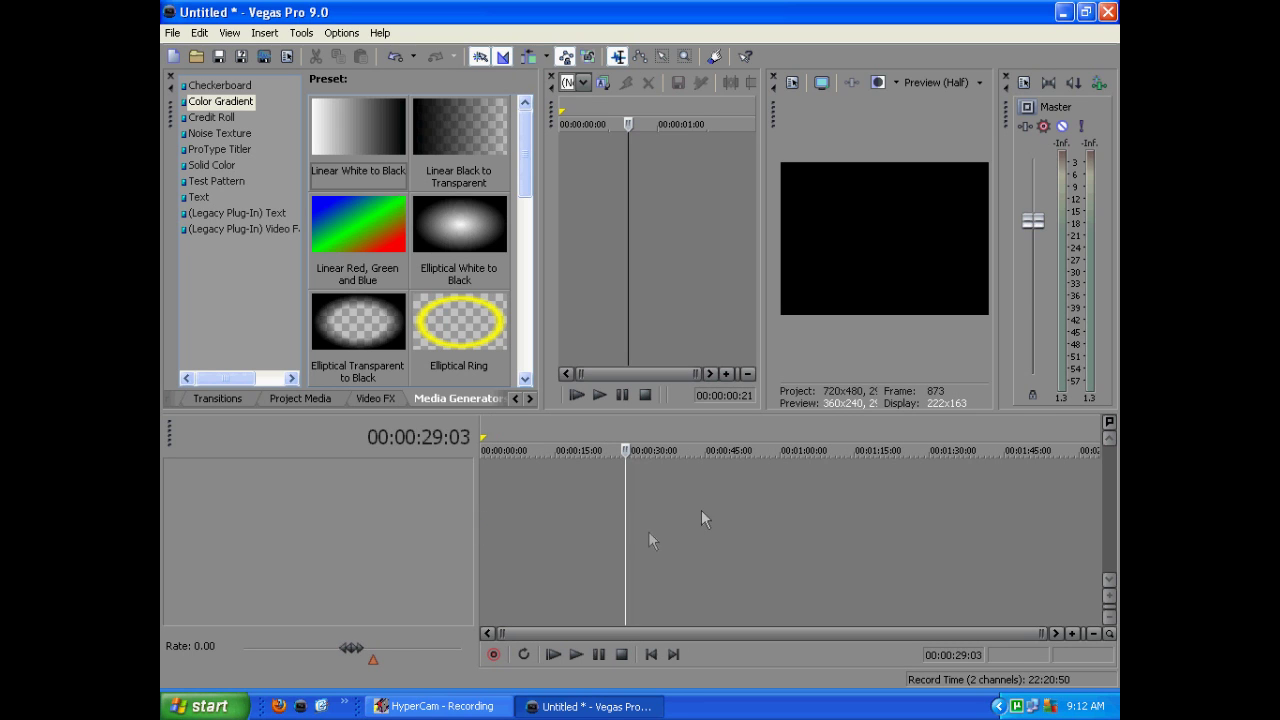
# - Show the media folder browser and make it narrower so the trimmer becomes much wider
pyautogui.click(174, 398)
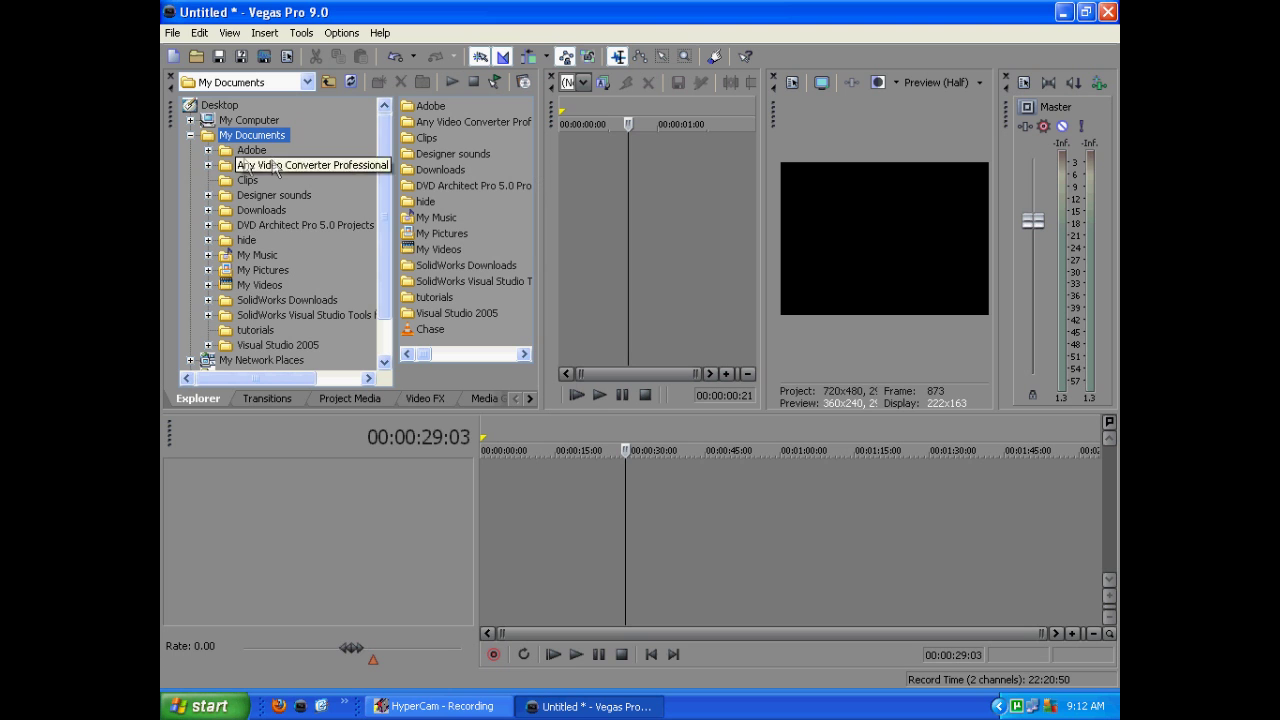
pyautogui.moveTo(170, 116)
pyautogui.mouseDown()
pyautogui.moveTo(314, 118)
pyautogui.moveTo(500, 210)
pyautogui.moveTo(738, 137)
pyautogui.moveTo(734, 126)
pyautogui.moveTo(540, 158)
pyautogui.moveTo(549, 172)
pyautogui.moveTo(490, 153)
pyautogui.moveTo(500, 114)
pyautogui.moveTo(175, 115)
pyautogui.mouseUp()
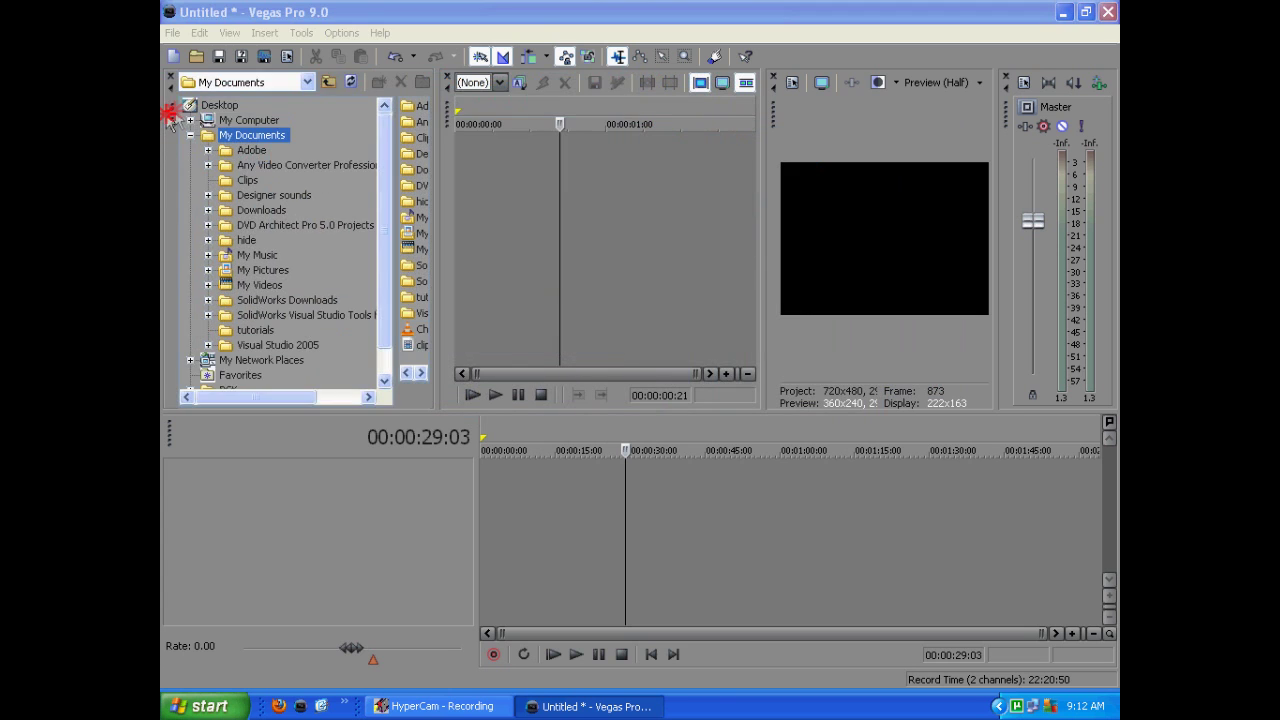
pyautogui.moveTo(440, 140); pyautogui.dragTo(557, 144)
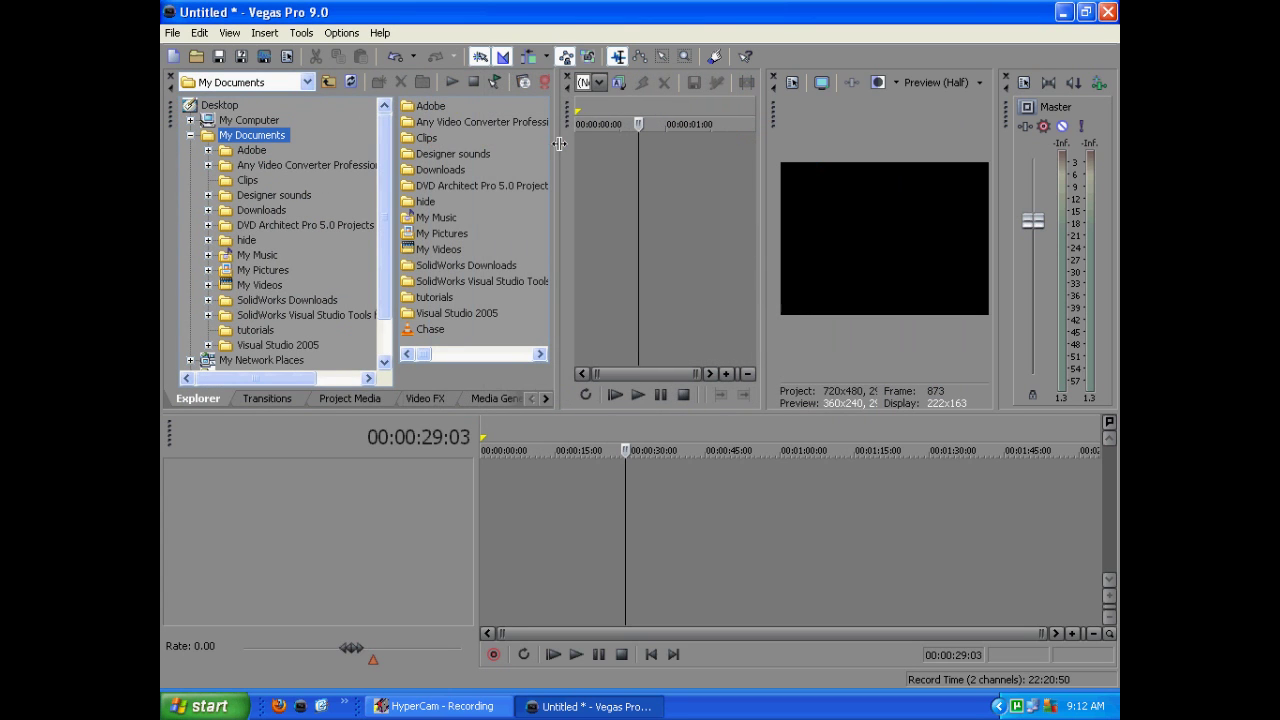
pyautogui.moveTo(762, 150)
pyautogui.mouseDown()
pyautogui.moveTo(586, 149)
pyautogui.moveTo(750, 167)
pyautogui.mouseUp()
pyautogui.moveTo(553, 163); pyautogui.dragTo(513, 186)
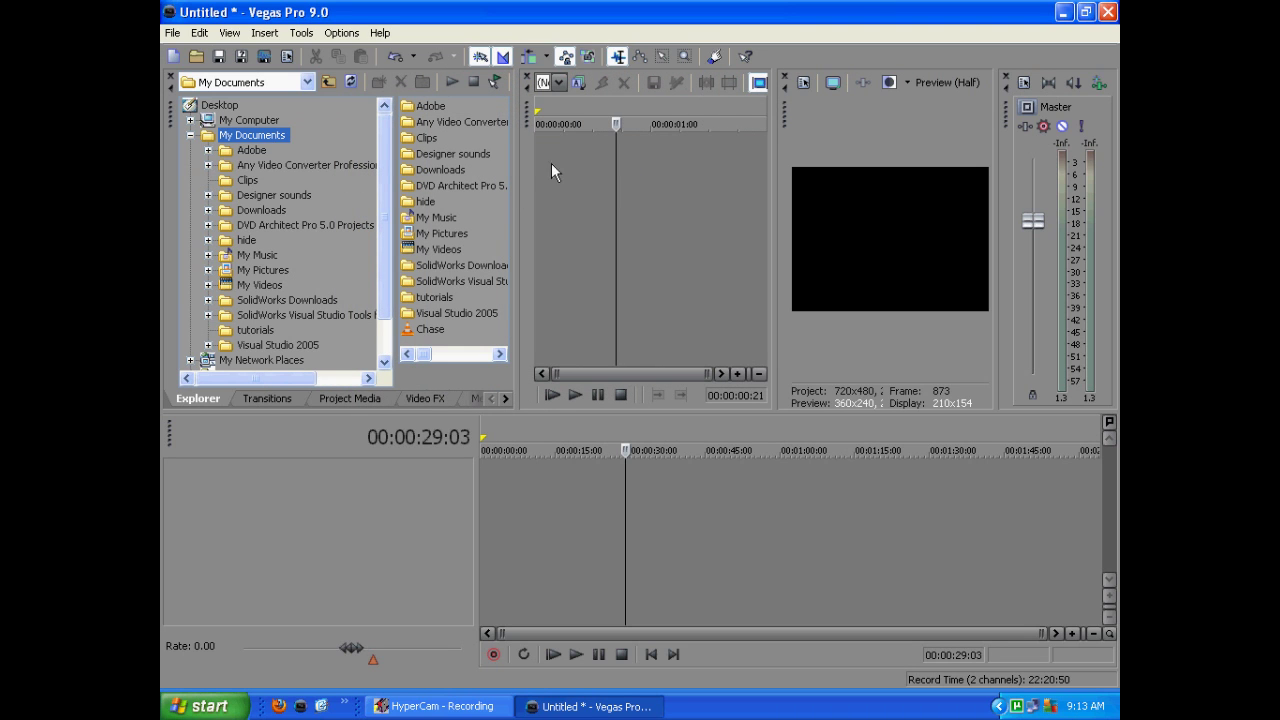
pyautogui.moveTo(523, 158); pyautogui.dragTo(372, 165)
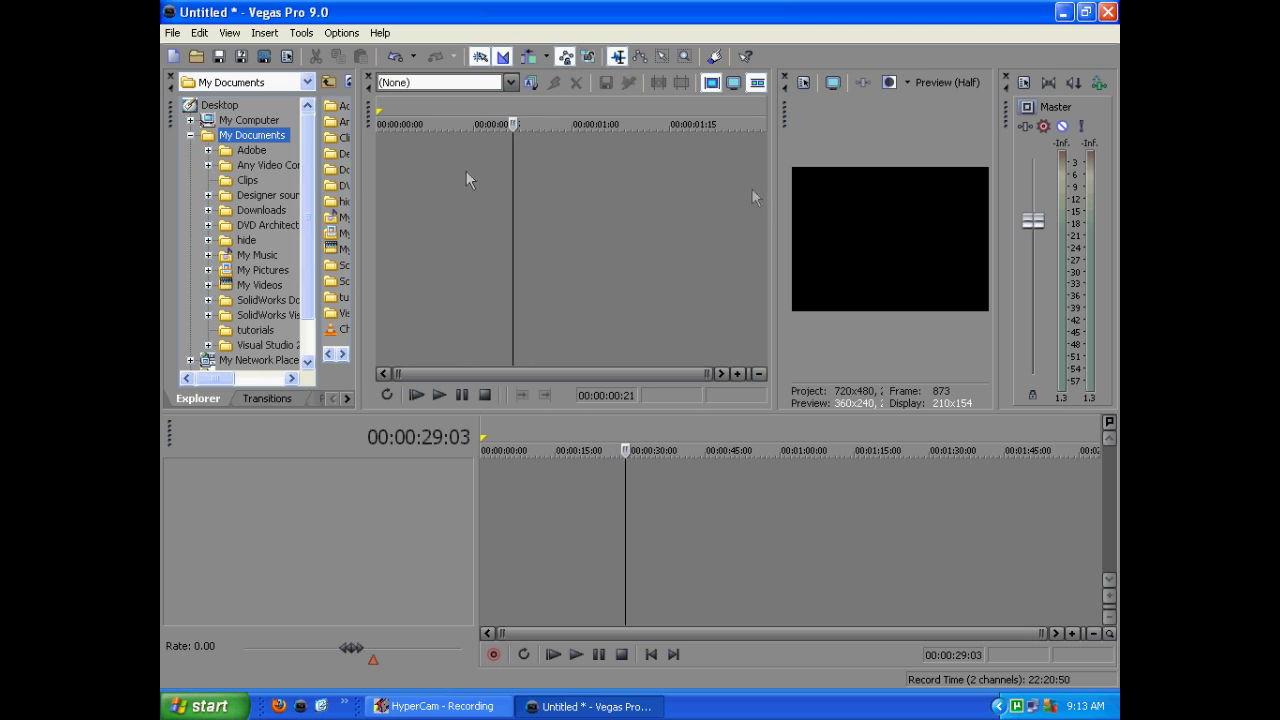
pyautogui.click(740, 405)
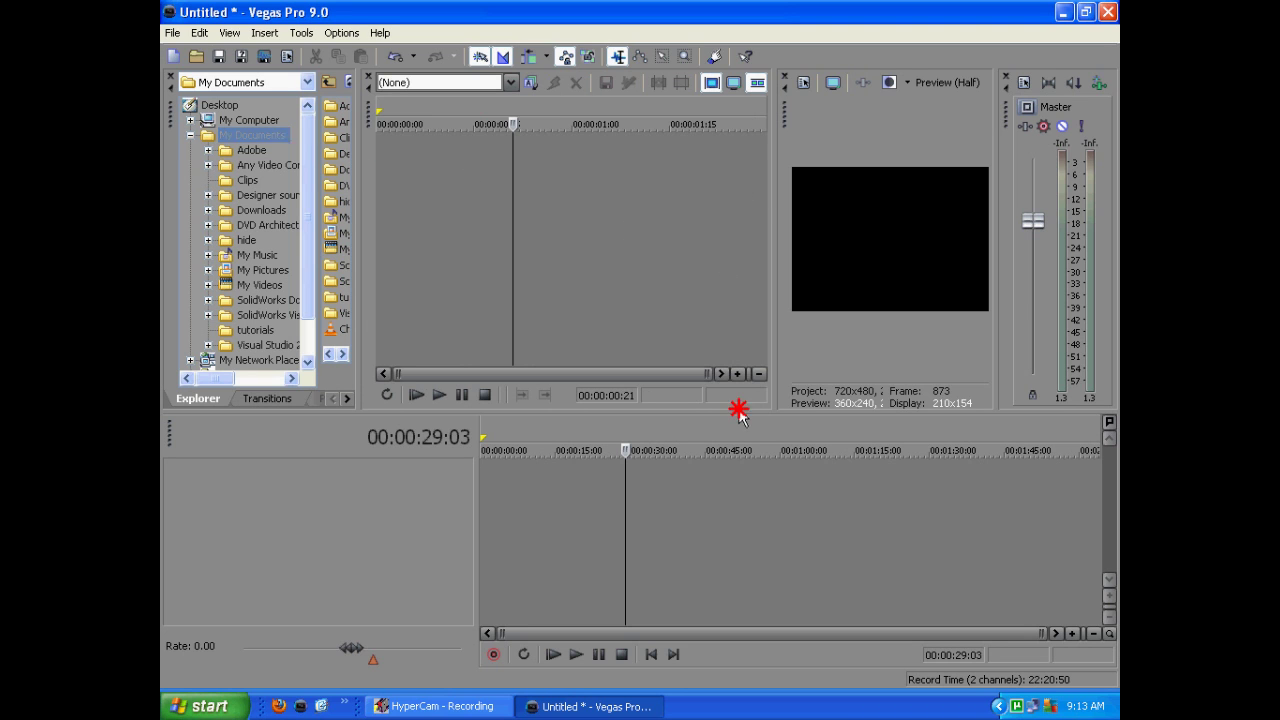
# - Try a layout with a taller upper area, a larger video preview and a narrower trimmer
pyautogui.moveTo(368, 245); pyautogui.dragTo(594, 250)
pyautogui.moveTo(661, 421); pyautogui.dragTo(661, 507)
pyautogui.moveTo(776, 366); pyautogui.dragTo(722, 356)
pyautogui.moveTo(592, 320); pyautogui.dragTo(484, 320)
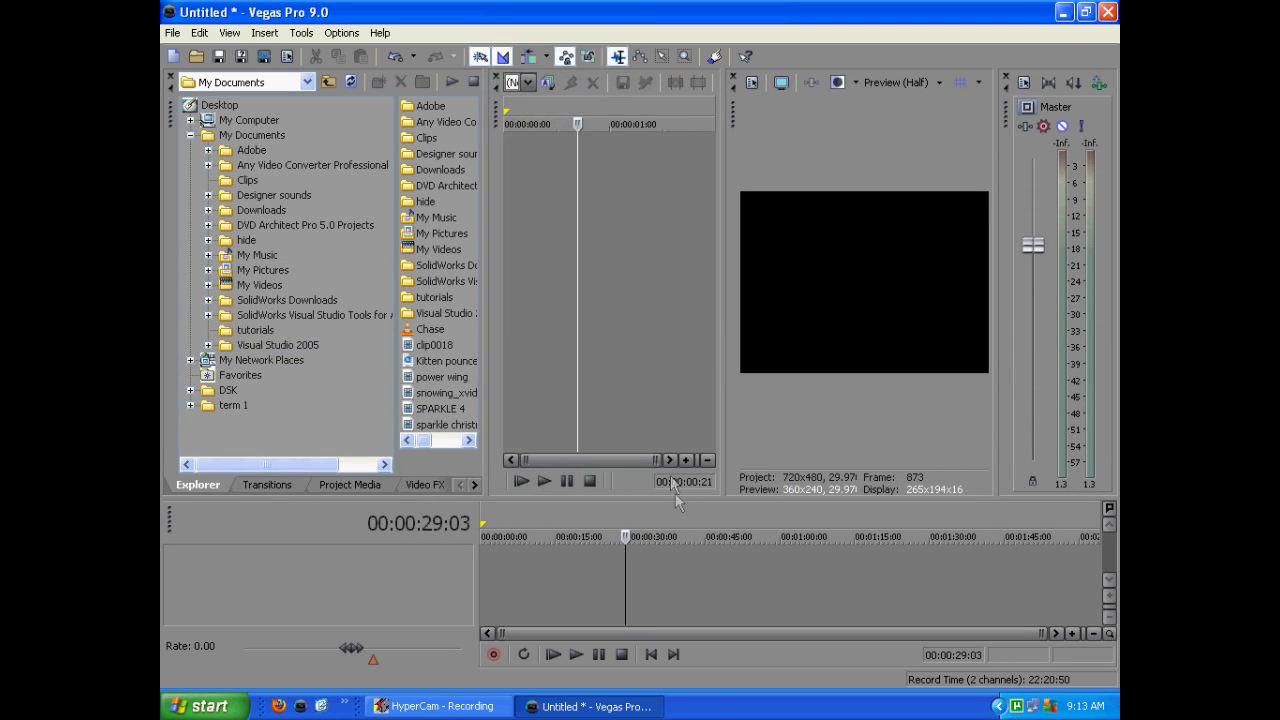
# - Rearrange the layout with a taller timeline, a smaller video preview and a file browser wide enough to show the My Documents clips
pyautogui.moveTo(675, 495); pyautogui.dragTo(674, 389)
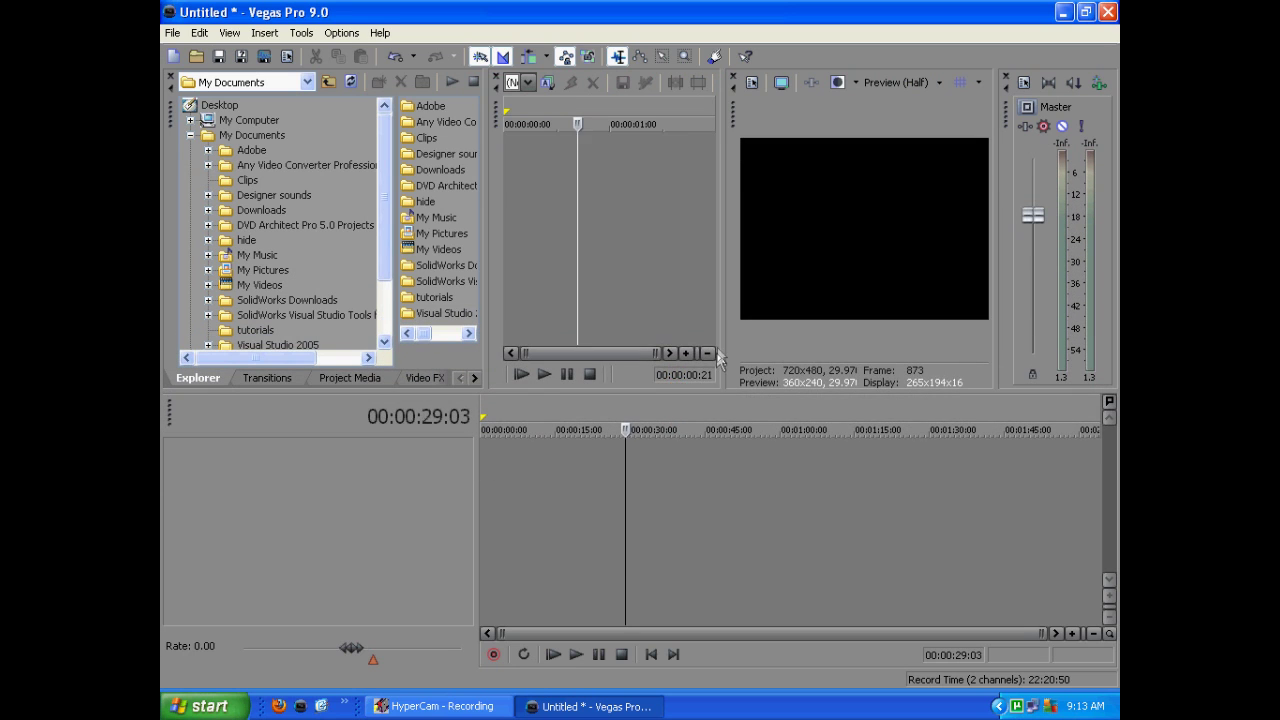
pyautogui.moveTo(722, 347); pyautogui.dragTo(800, 348)
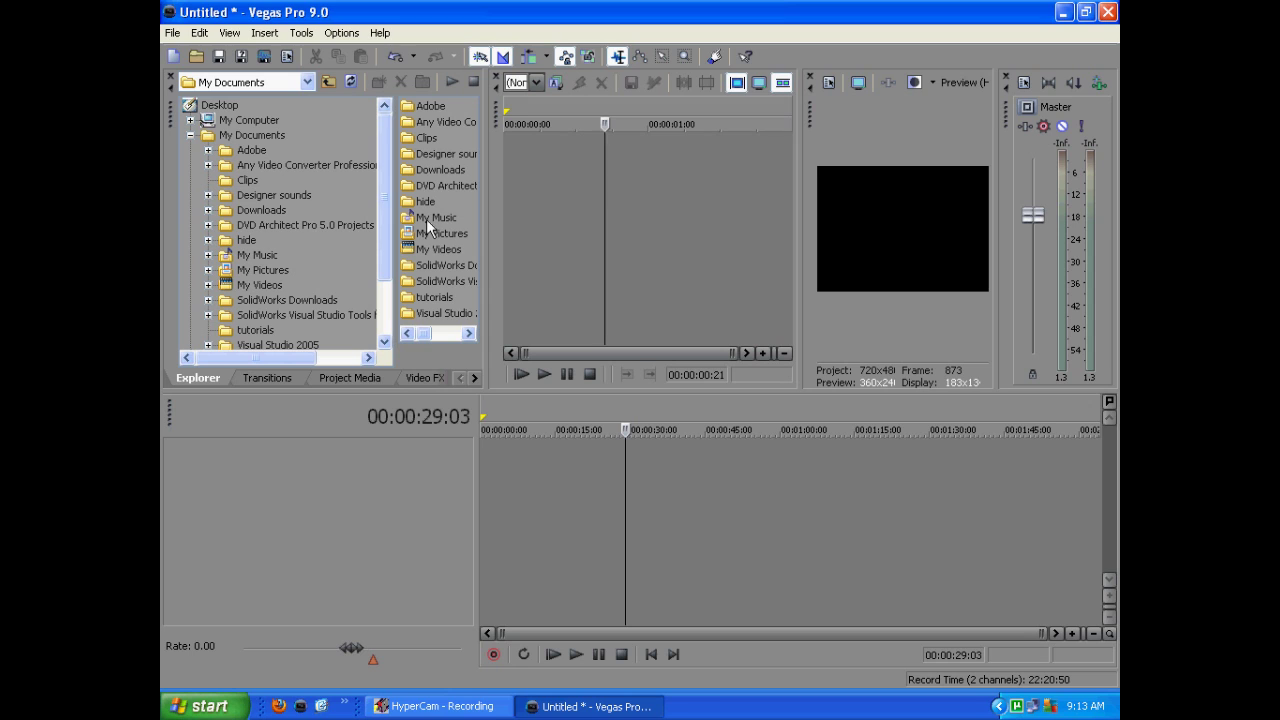
pyautogui.moveTo(492, 226); pyautogui.dragTo(564, 231)
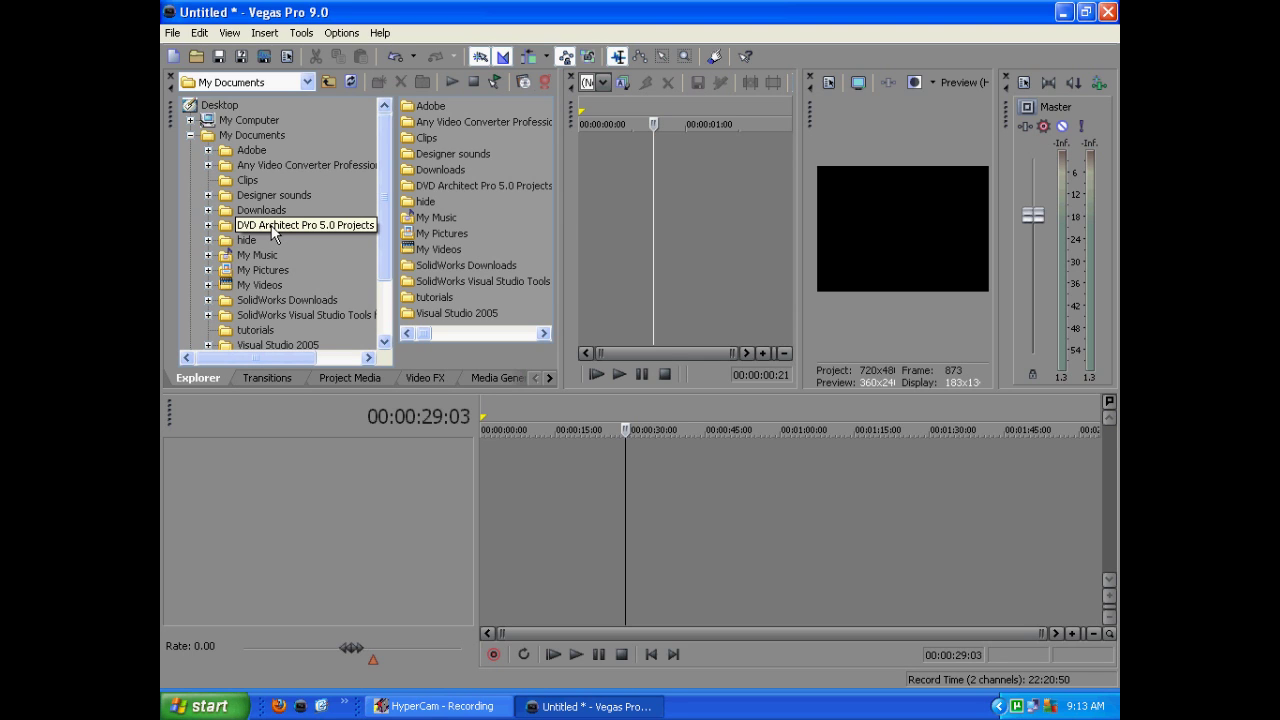
pyautogui.click(544, 333)
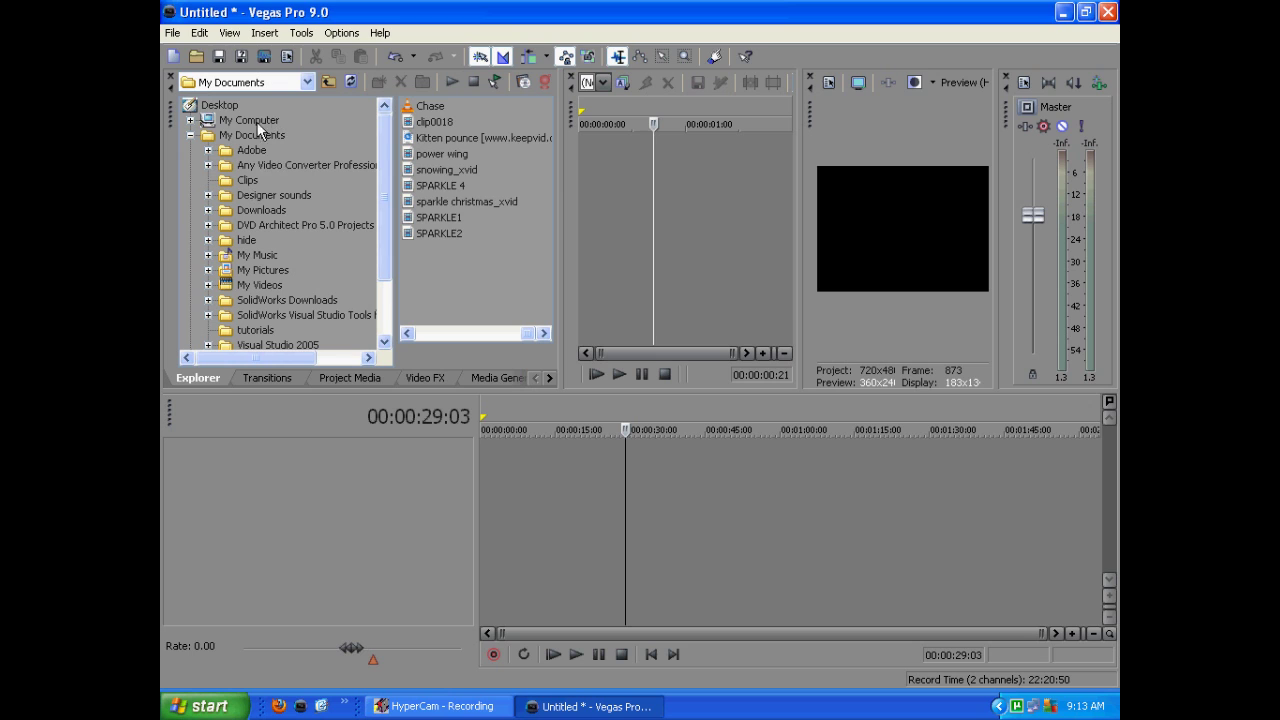
# - Narrow the folder tree in the file browser and load the power wing clip into the trimmer
pyautogui.moveTo(396, 320); pyautogui.dragTo(320, 318)
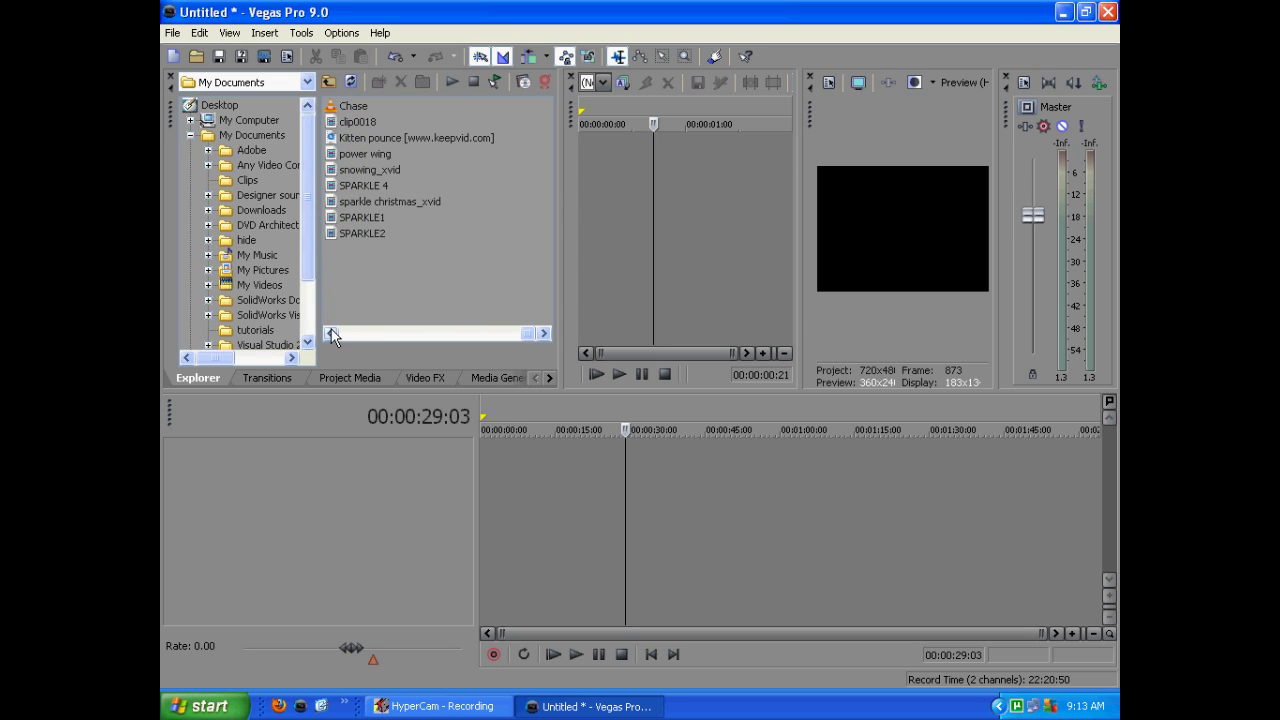
pyautogui.click(331, 336)
pyautogui.click(544, 333)
pyautogui.click(334, 156)
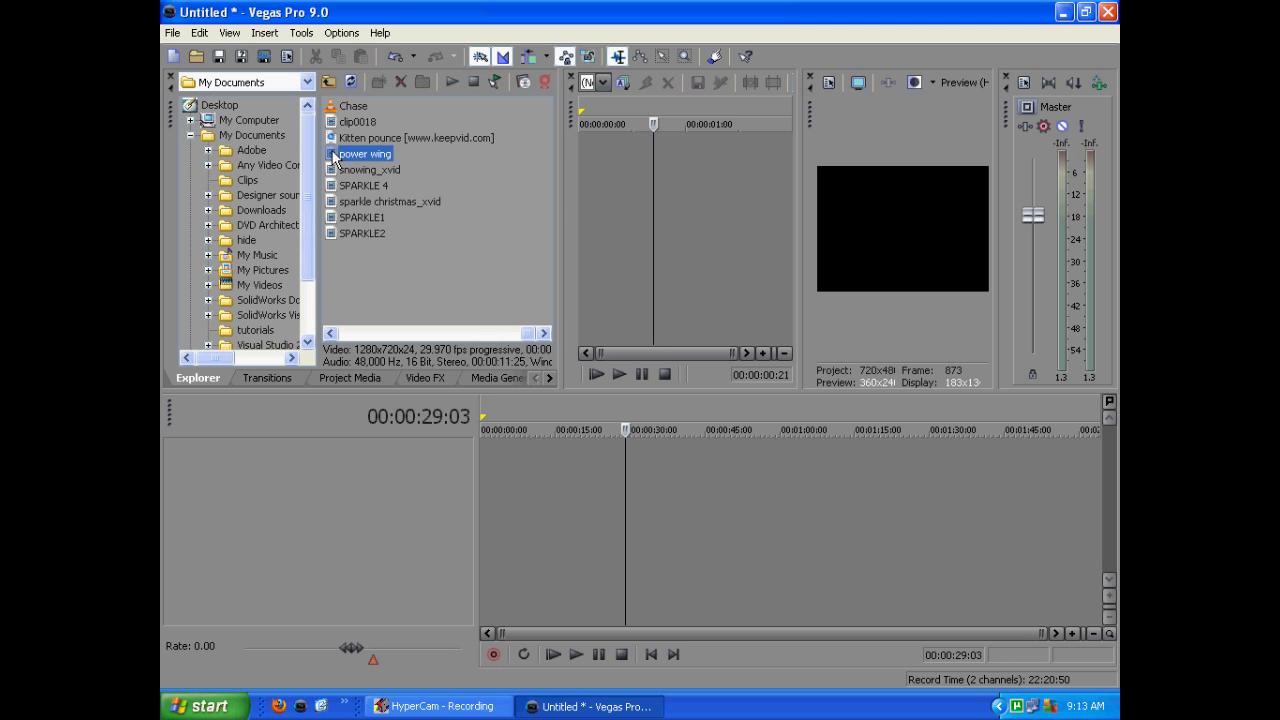
pyautogui.moveTo(334, 156); pyautogui.dragTo(625, 231)
# - Widen the trimmer and reduce its video monitor's height so the clip strip gets more room
pyautogui.moveTo(564, 201); pyautogui.dragTo(462, 194)
pyautogui.click(627, 248)
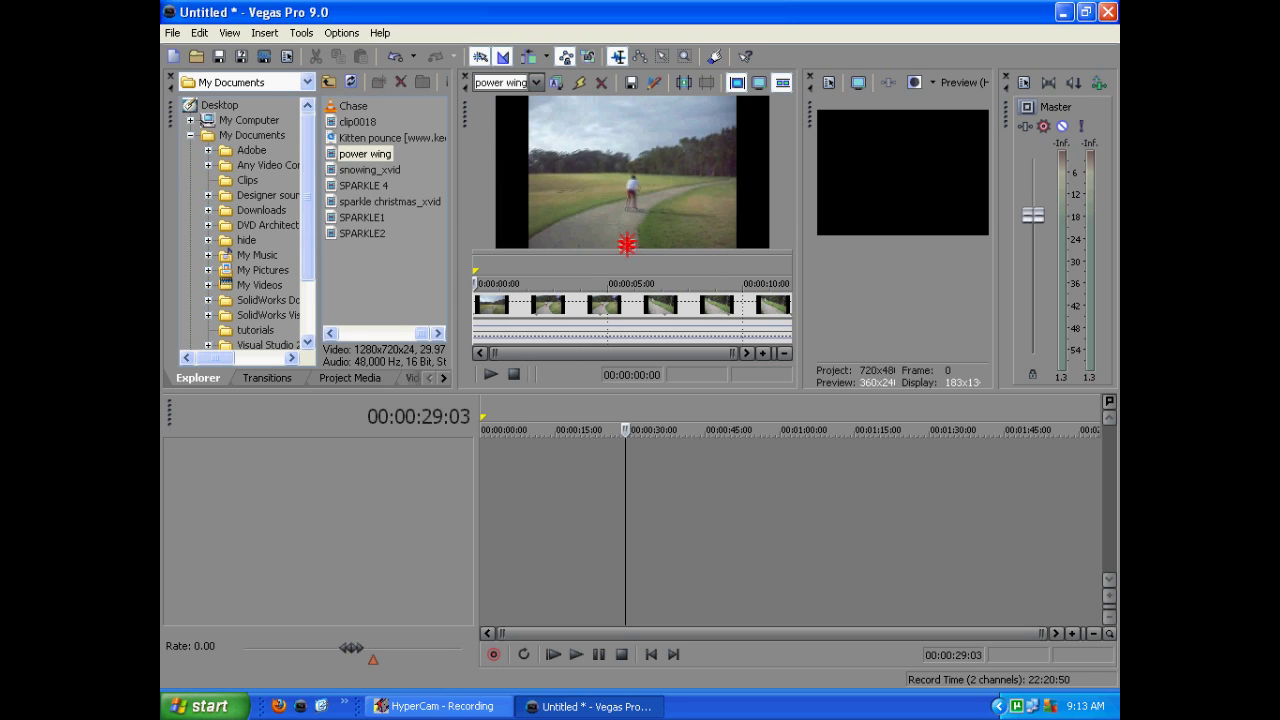
pyautogui.moveTo(626, 248); pyautogui.dragTo(626, 238)
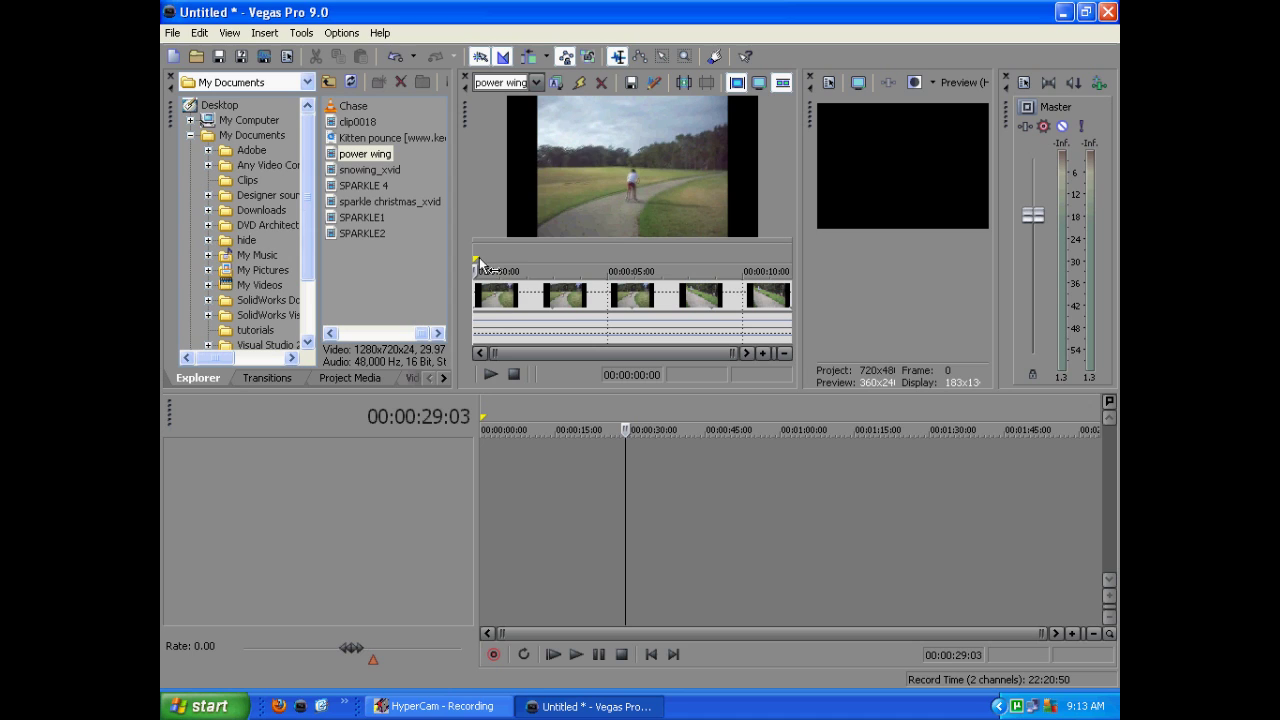
# - Mark 00:00:02:06 to 00:00:08:04 of power wing in the trimmer and place that section at the timeline start
pyautogui.moveTo(481, 265); pyautogui.dragTo(604, 329)
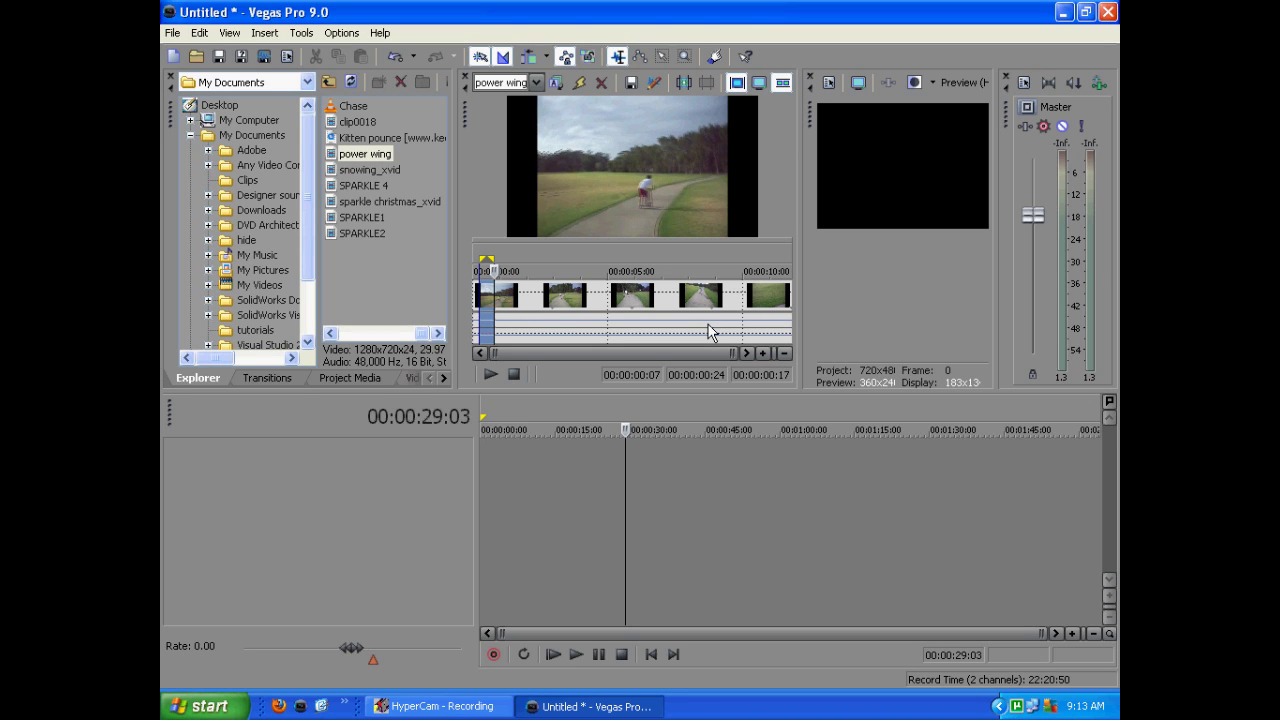
pyautogui.moveTo(494, 262); pyautogui.dragTo(691, 283)
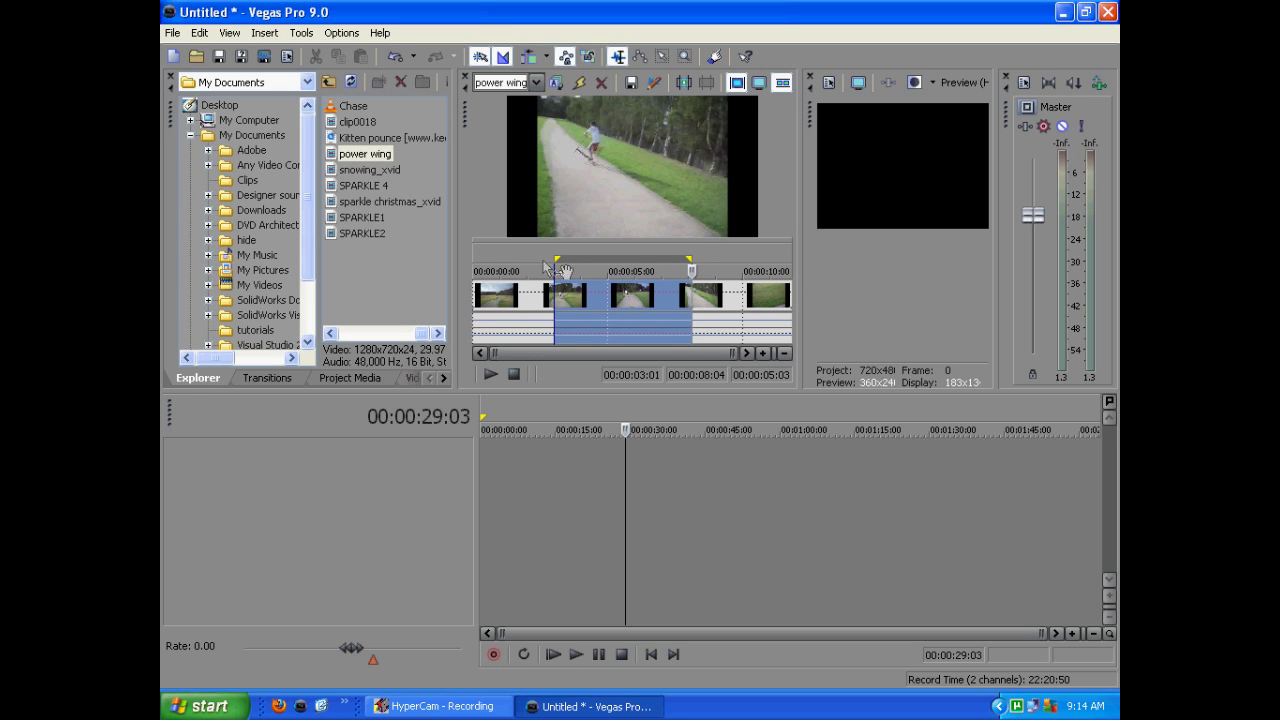
pyautogui.moveTo(556, 262); pyautogui.dragTo(533, 262)
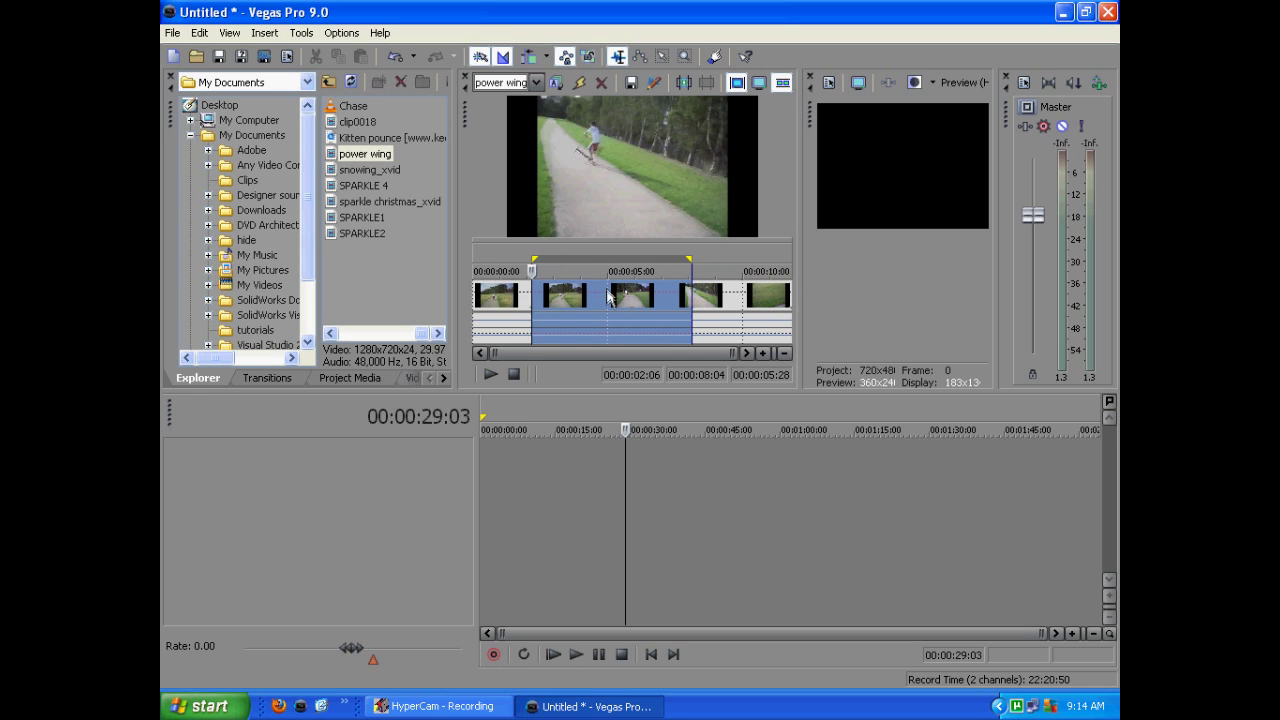
pyautogui.moveTo(600, 296); pyautogui.dragTo(490, 460)
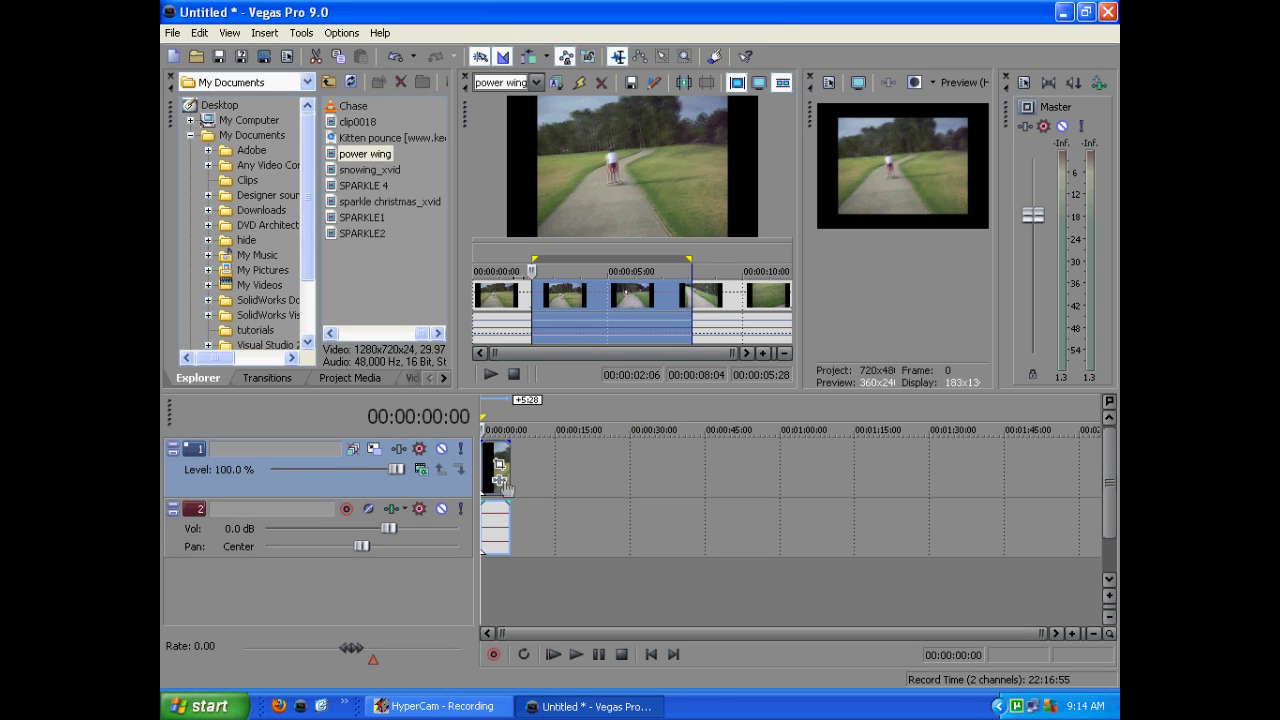
pyautogui.moveTo(503, 485); pyautogui.dragTo(468, 484)
# - Mark 00:00:01:15 to 00:00:07:29 in the trimmer and place only its video on track 1 at about 12 seconds
pyautogui.moveTo(531, 256); pyautogui.dragTo(687, 256)
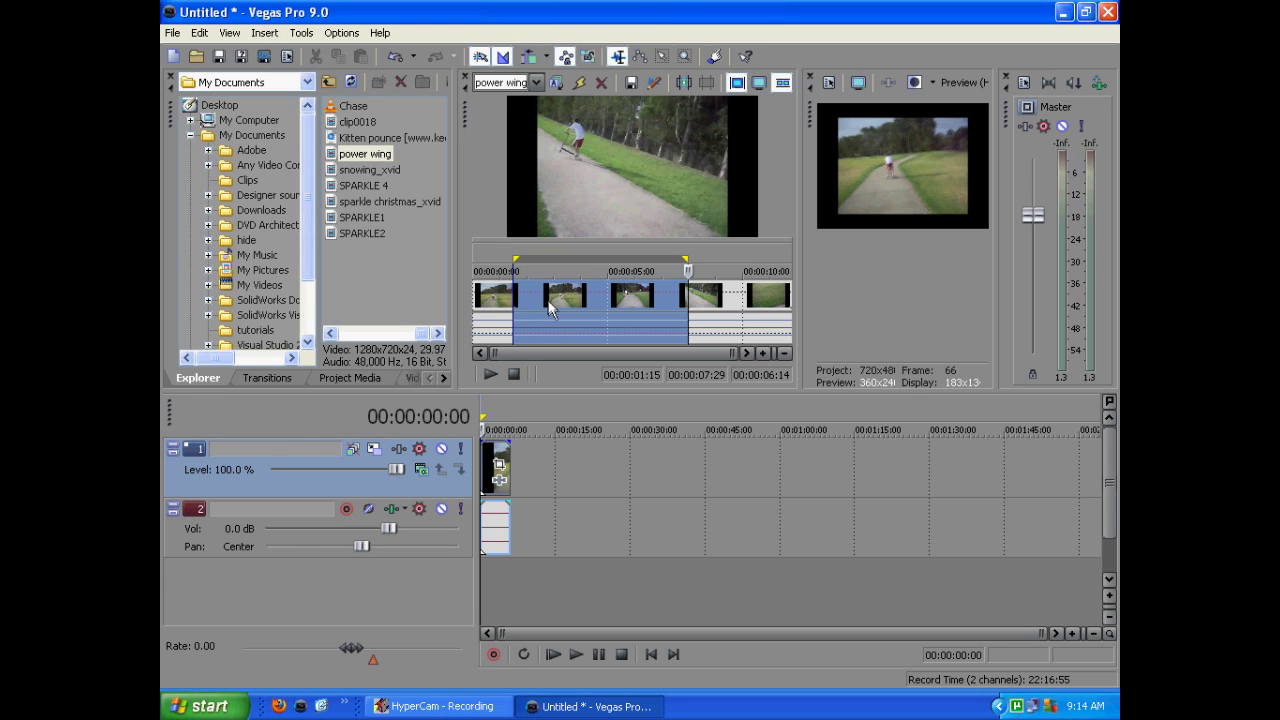
pyautogui.moveTo(548, 305)
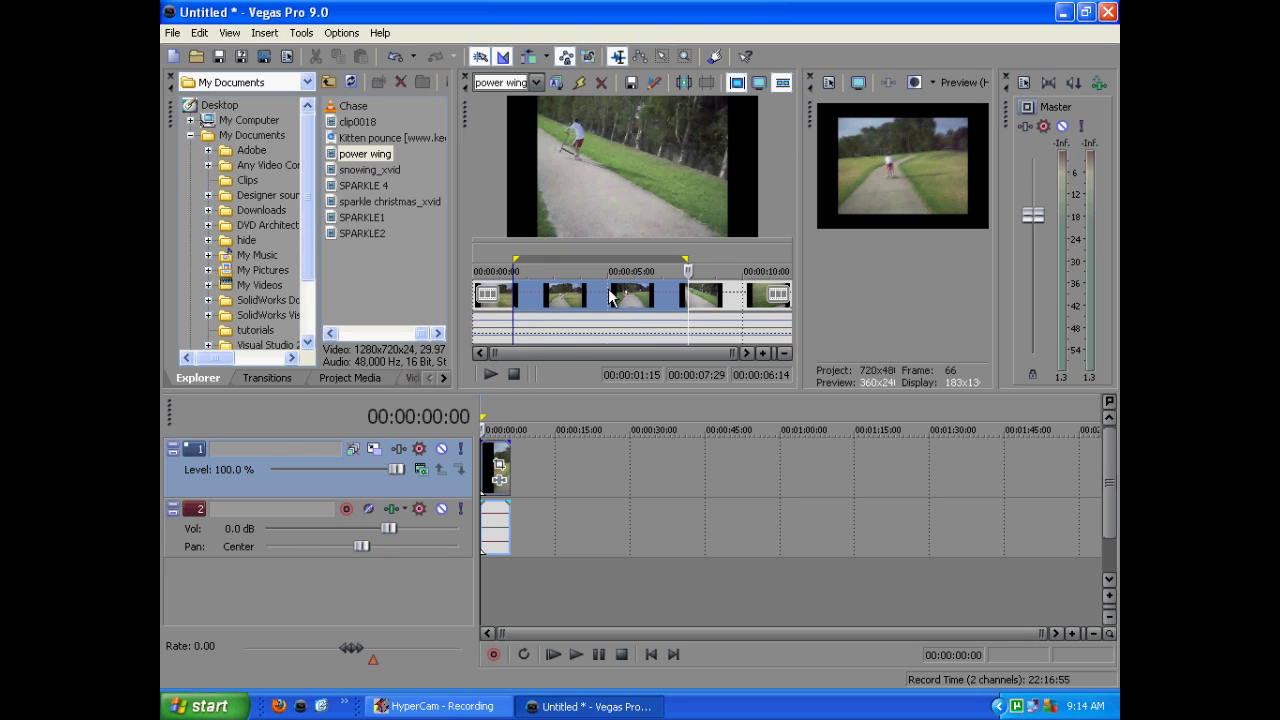
pyautogui.moveTo(582, 288); pyautogui.dragTo(560, 450)
pyautogui.click(622, 470)
pyautogui.click(560, 450)
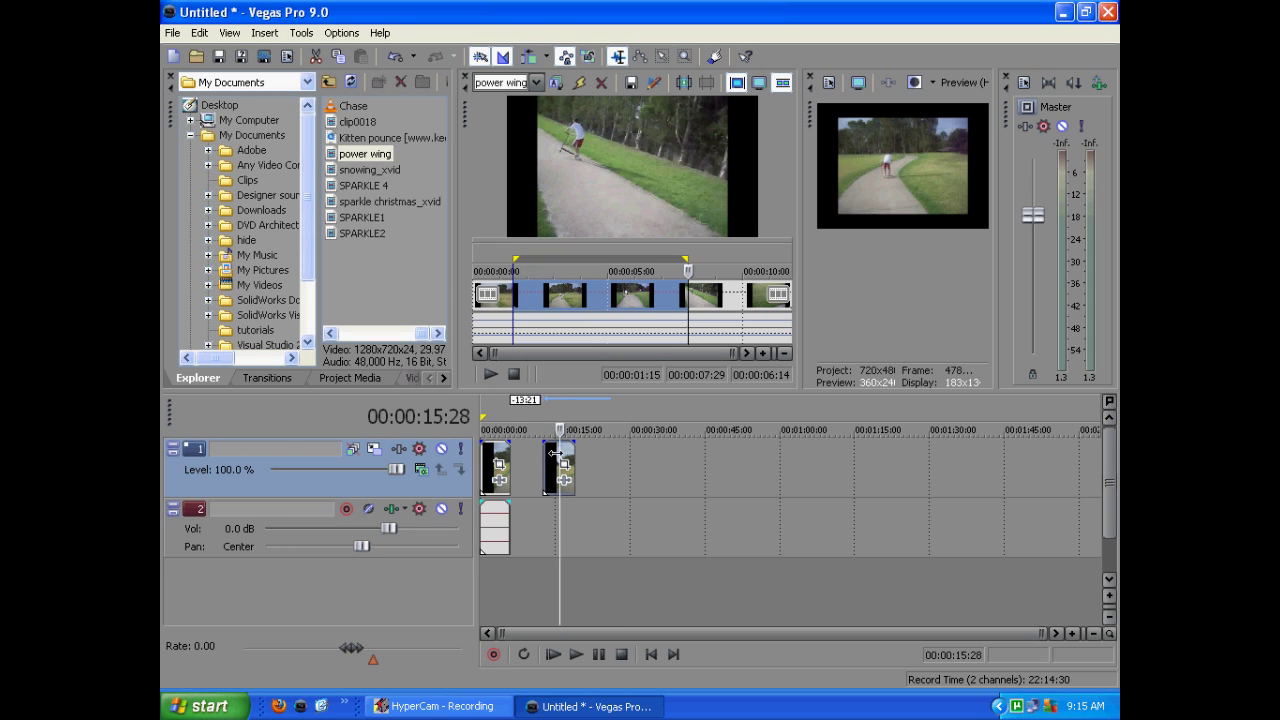
pyautogui.click(551, 457)
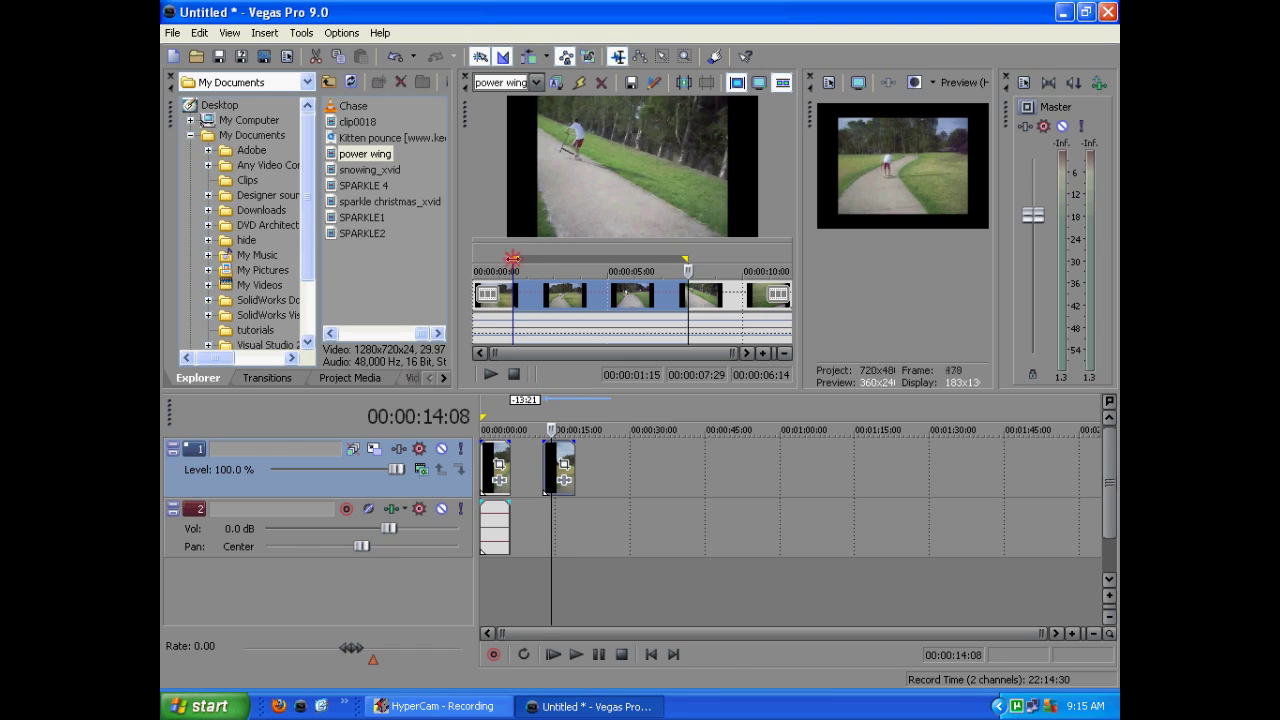
# - Mark 00:00:01:27 to 00:00:07:29 in the trimmer and place only its audio on track 2 at about 32 seconds
pyautogui.moveTo(512, 259); pyautogui.dragTo(524, 259)
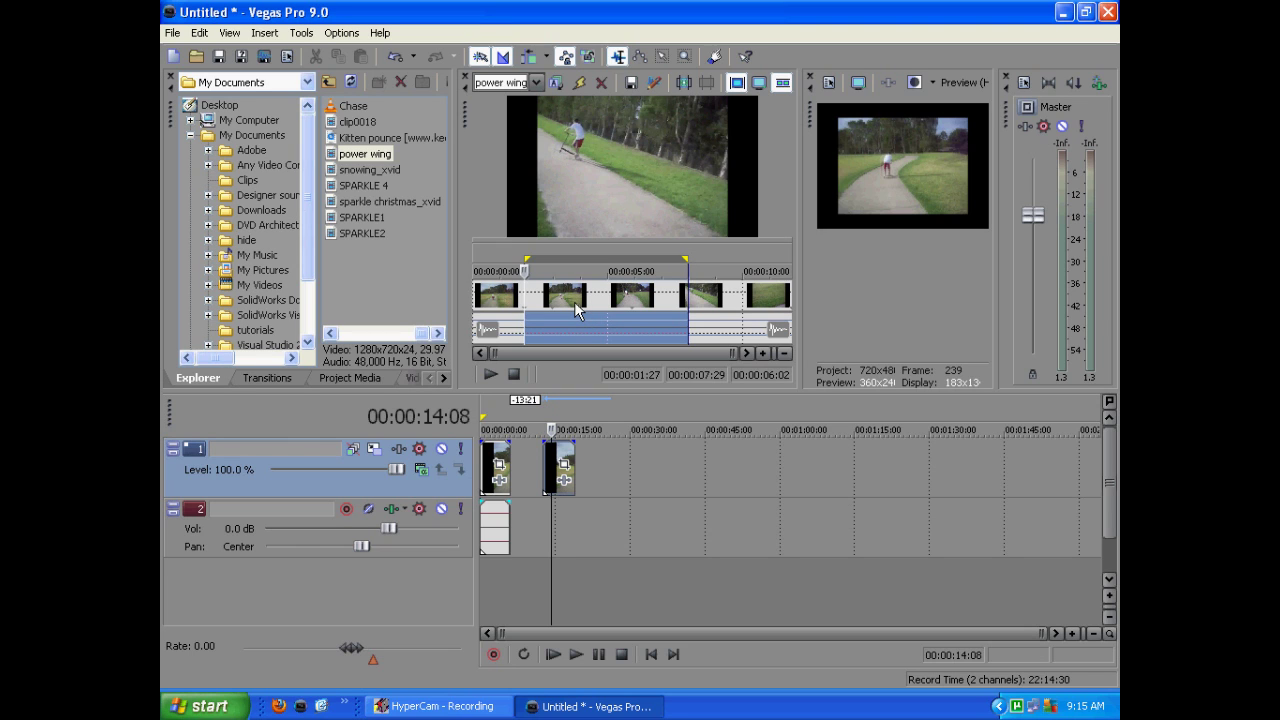
pyautogui.moveTo(572, 332); pyautogui.dragTo(647, 515)
pyautogui.click(657, 515)
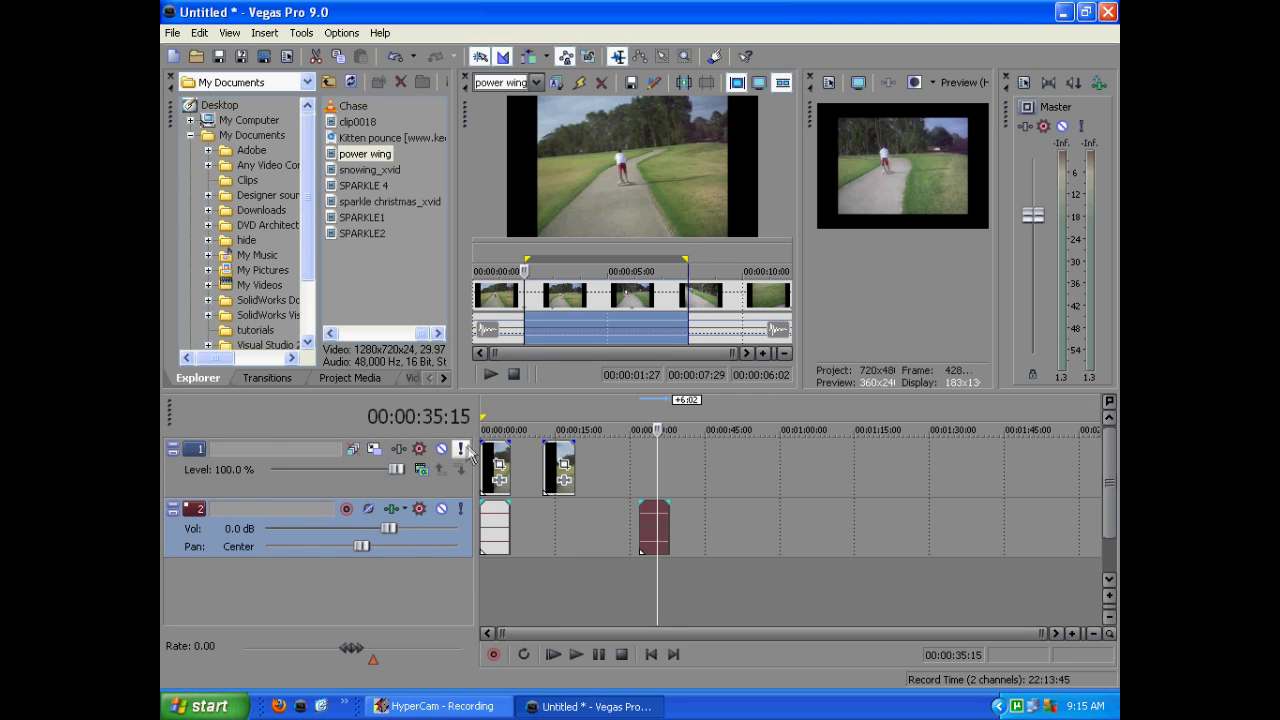
# - Delete all the trimmed video and audio events from the timeline and place the cursor at 00:00:11:25
pyautogui.click(651, 527)
pyautogui.moveTo(664, 511); pyautogui.dragTo(557, 457)
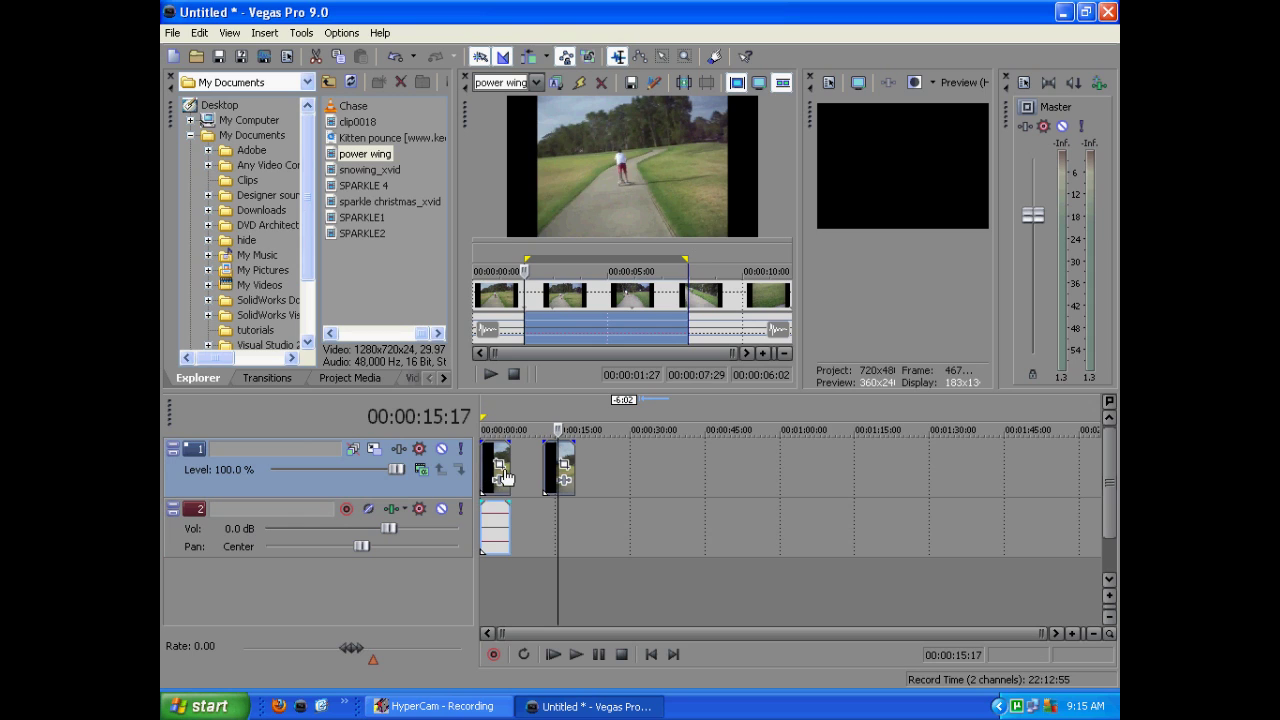
pyautogui.press('Delete')
pyautogui.click(504, 468)
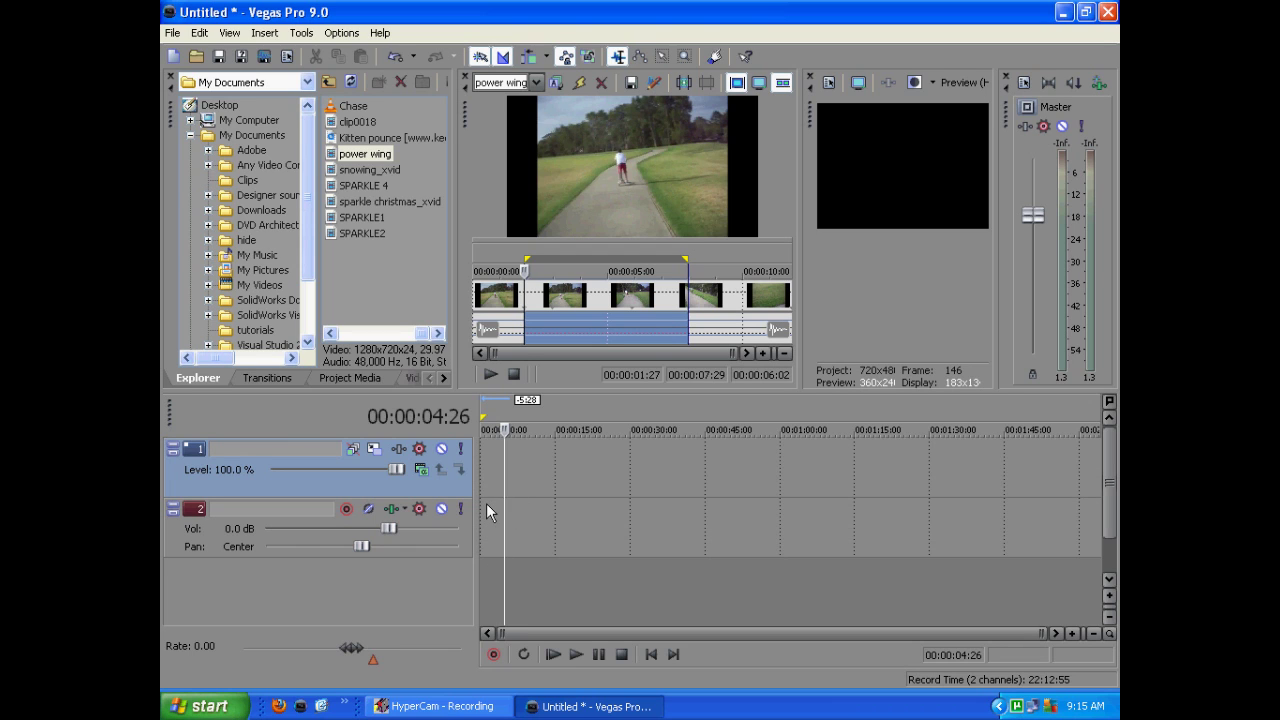
pyautogui.click(524, 506)
pyautogui.click(634, 506)
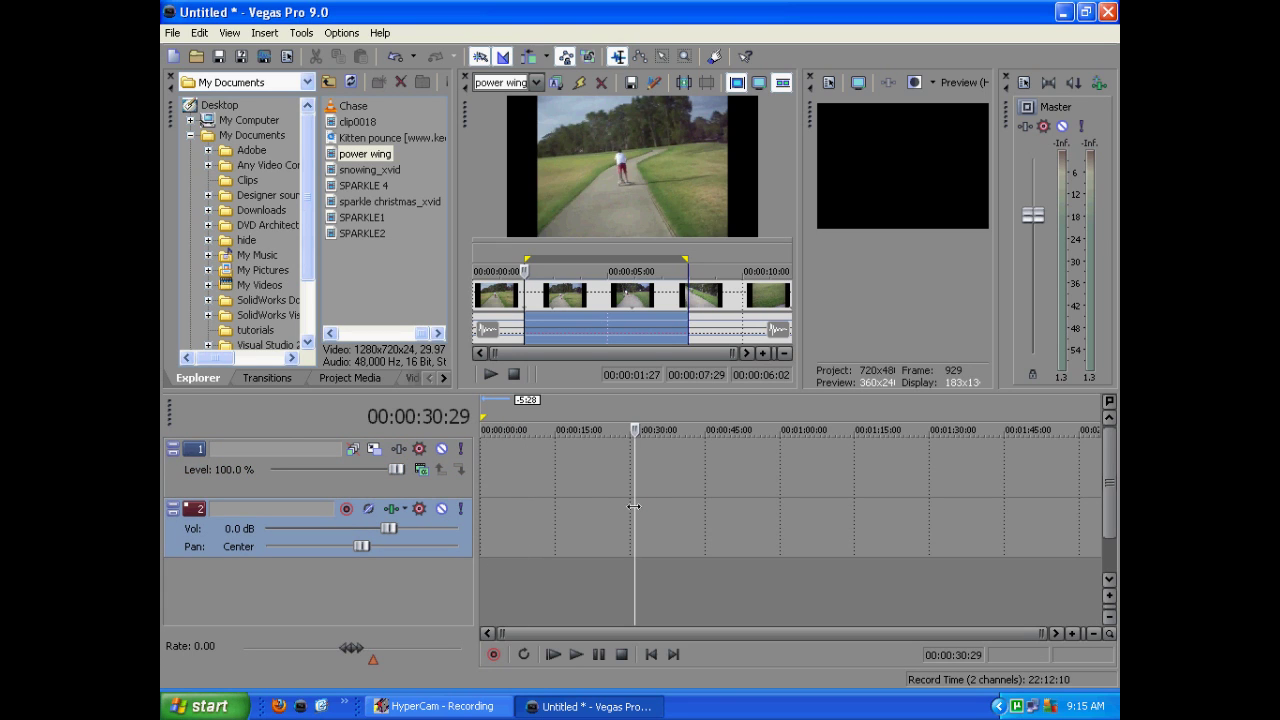
pyautogui.click(631, 509)
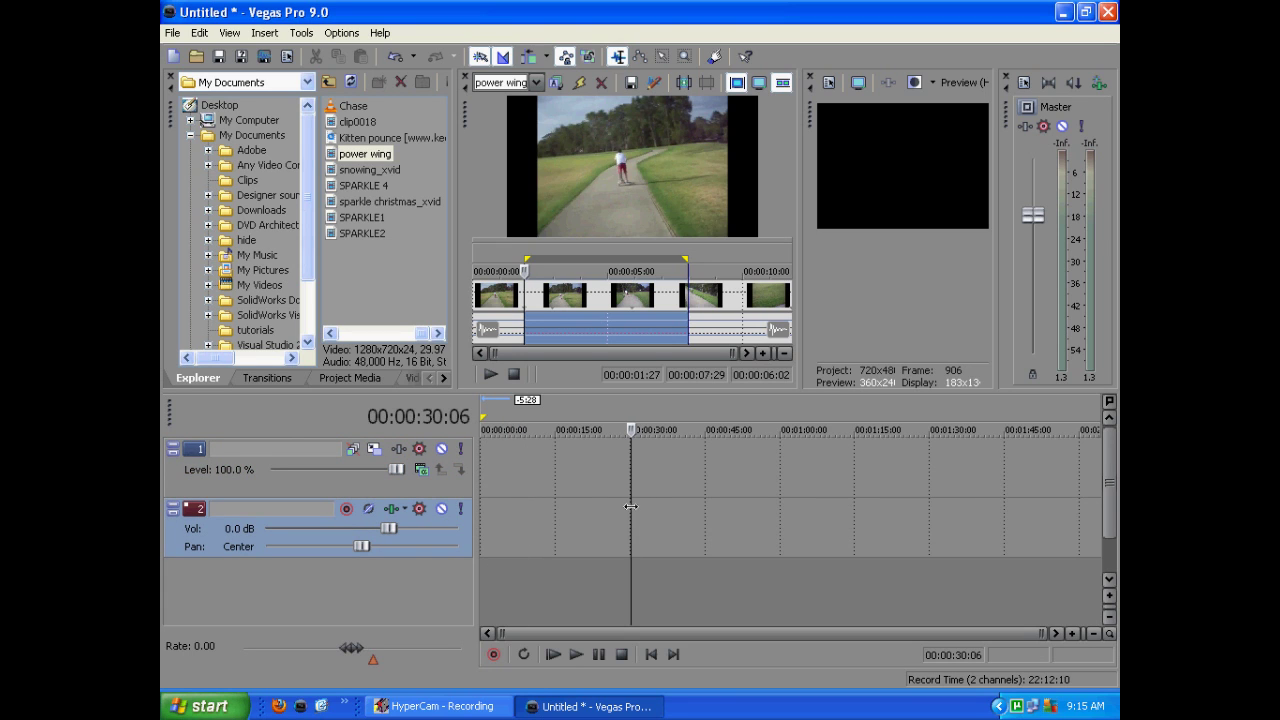
pyautogui.click(581, 490)
pyautogui.click(539, 493)
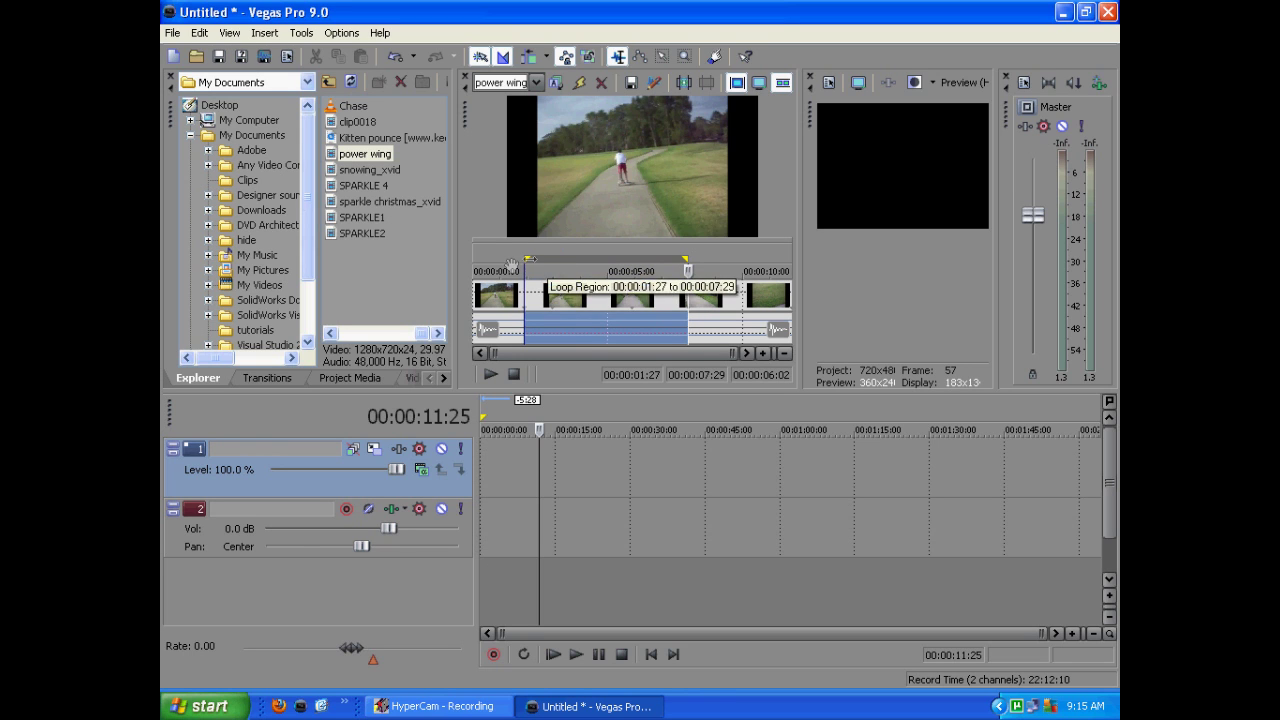
# - Mark the whole power wing clip, 00:00:00:00 to 00:00:11:25, in the trimmer and place it at the timeline start
pyautogui.moveTo(478, 259); pyautogui.dragTo(793, 276)
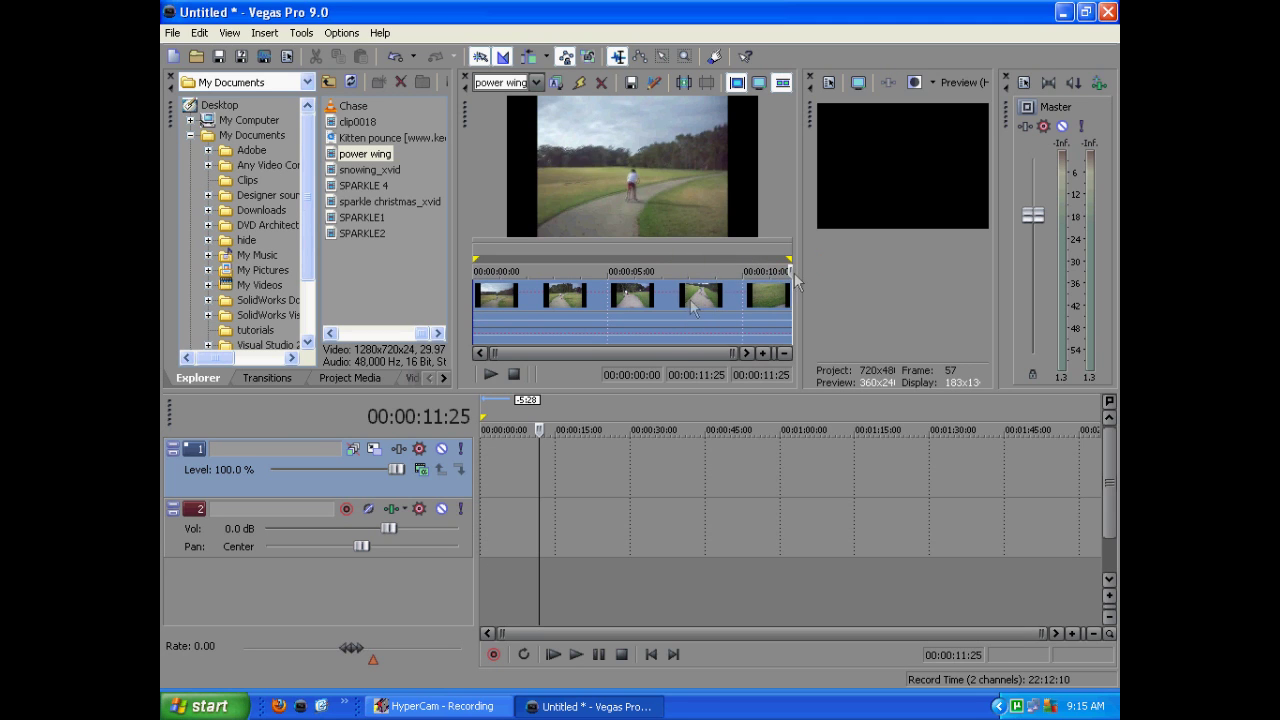
pyautogui.moveTo(629, 298); pyautogui.dragTo(505, 465)
pyautogui.click(503, 463)
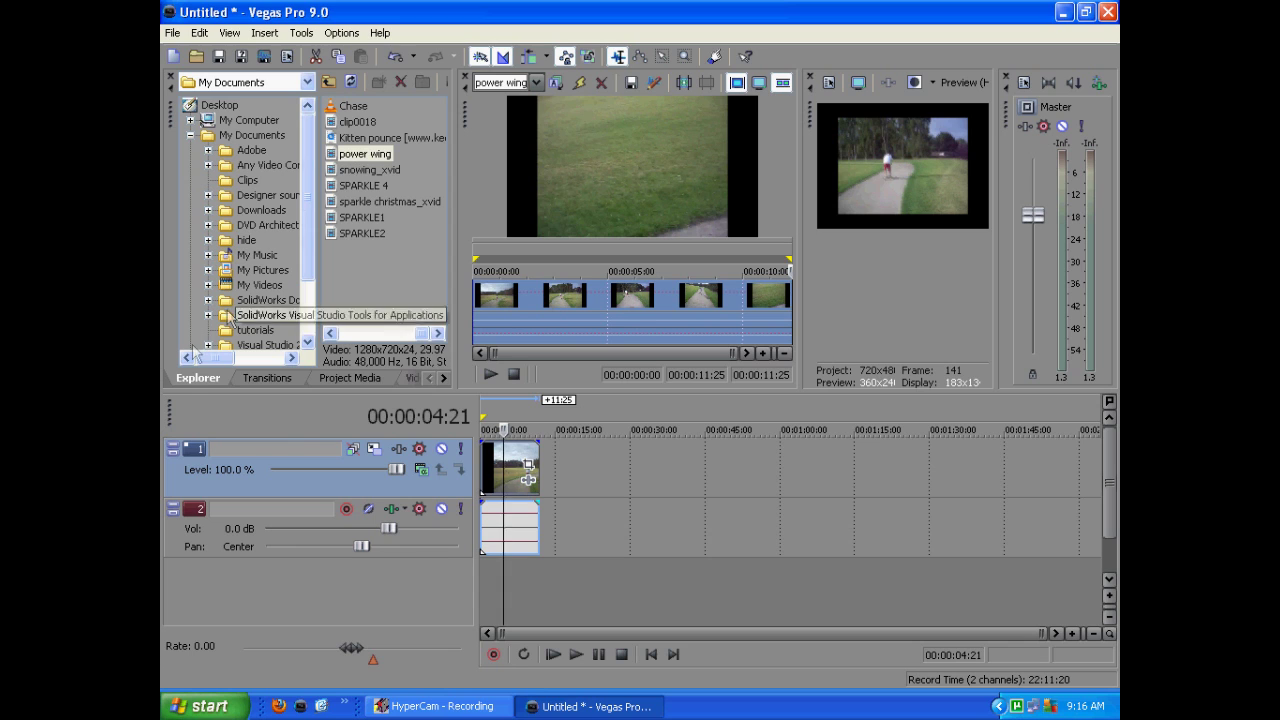
# - Add the power wing clip straight from the file browser to the timeline at about 25 seconds
pyautogui.moveTo(360, 156); pyautogui.dragTo(617, 485)
pyautogui.click(617, 485)
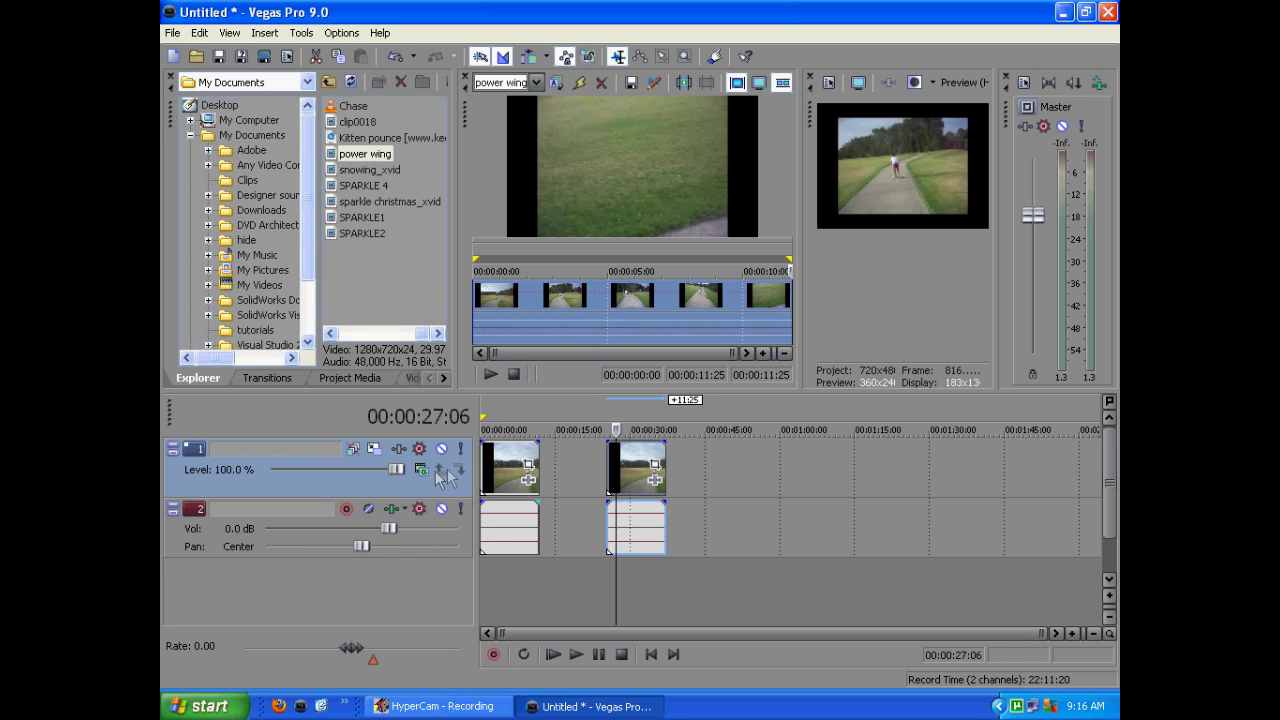
# - Delete the power wing copy at the timeline start and move the remaining copy there
pyautogui.click(494, 472)
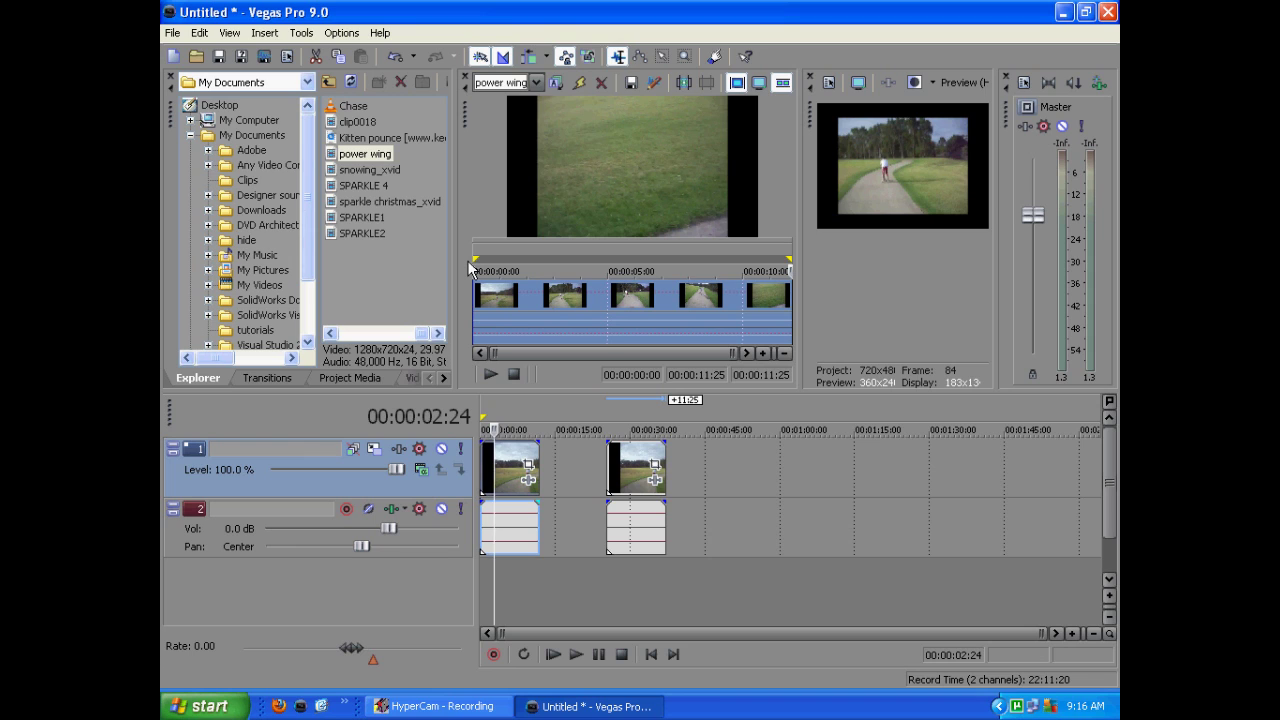
pyautogui.press('Delete')
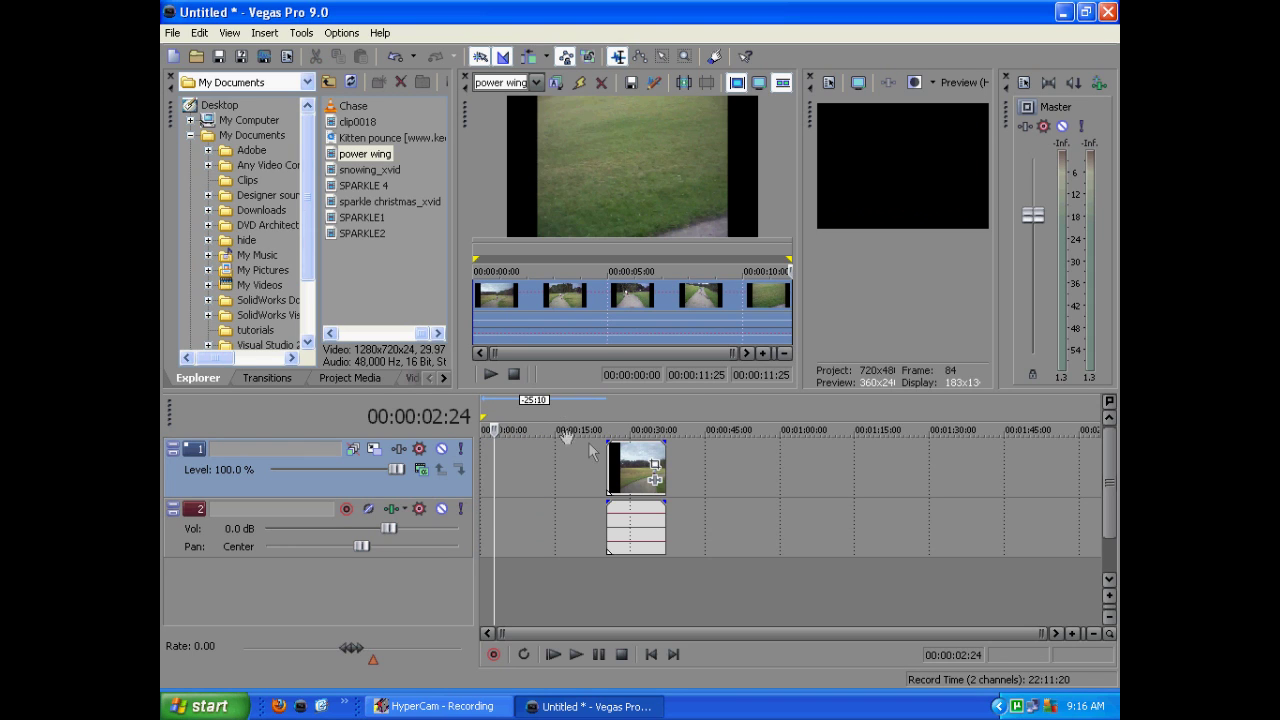
pyautogui.moveTo(628, 482); pyautogui.dragTo(505, 479)
pyautogui.click(509, 516)
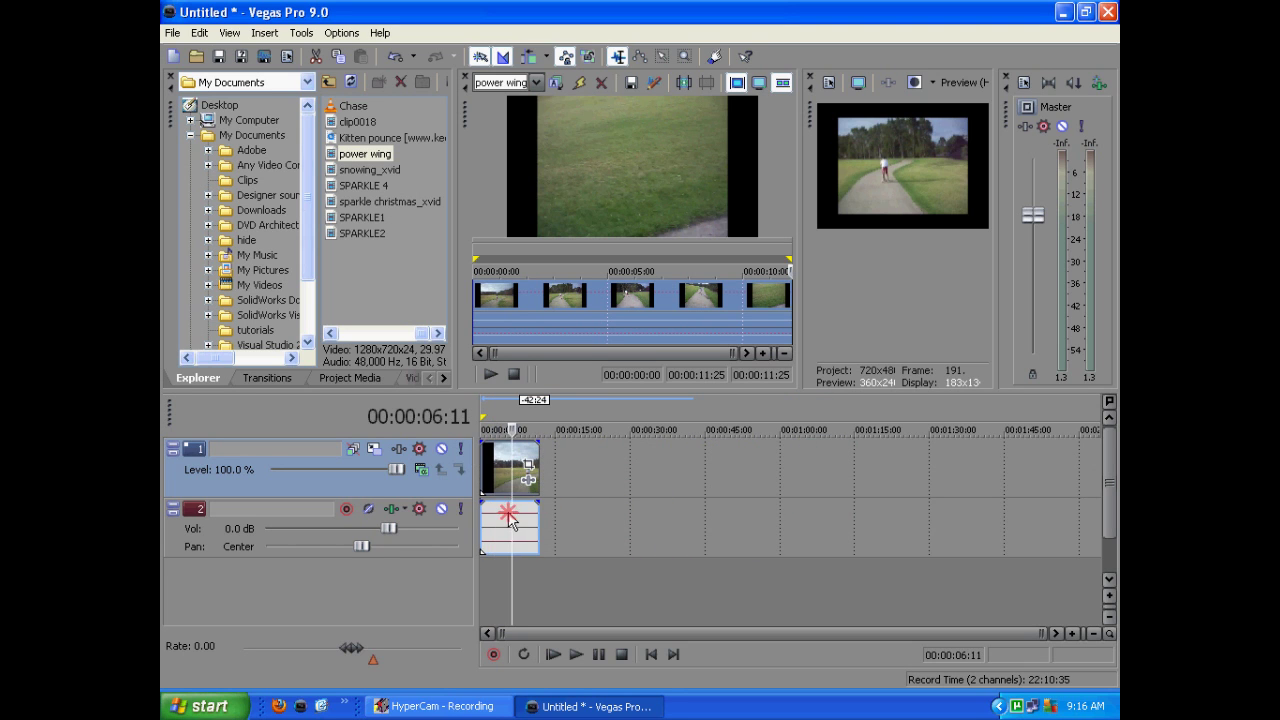
# - Ungroup the power wing clip's video and audio events on the timeline
pyautogui.moveTo(494, 523); pyautogui.dragTo(492, 468)
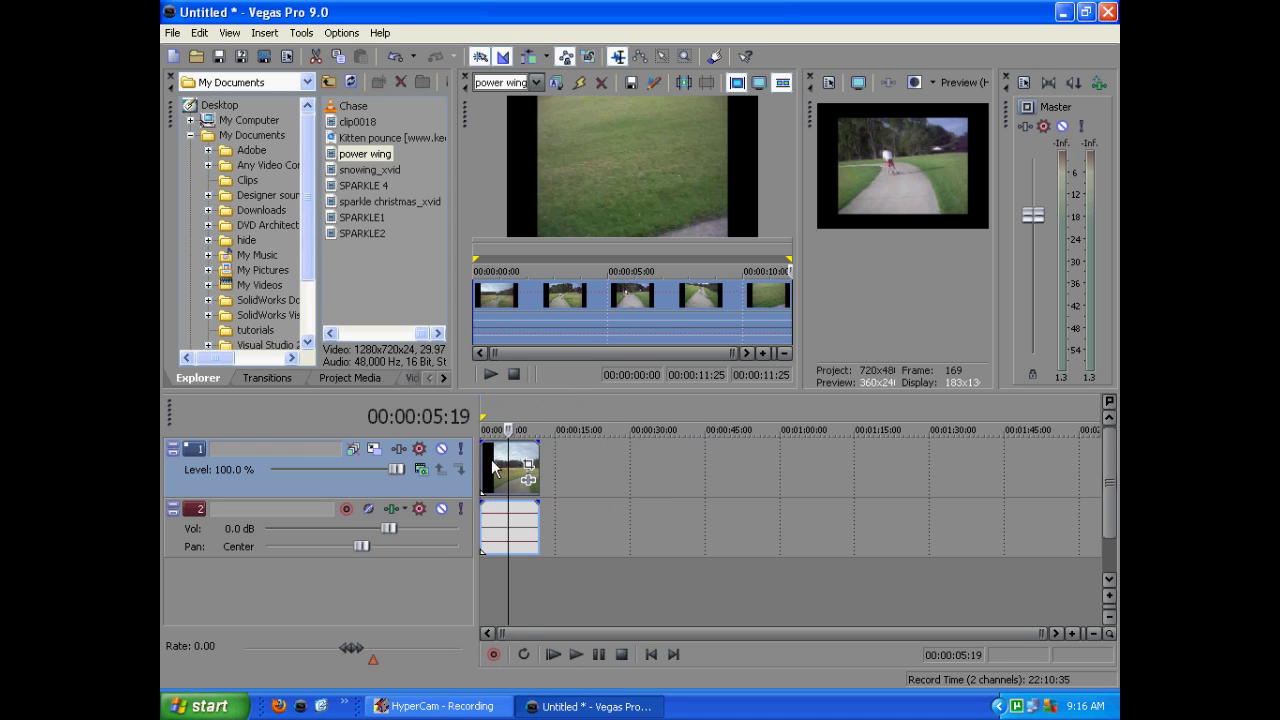
pyautogui.click(600, 288)
pyautogui.moveTo(505, 462)
pyautogui.mouseDown()
pyautogui.moveTo(814, 458)
pyautogui.moveTo(505, 465)
pyautogui.moveTo(484, 482)
pyautogui.mouseUp()
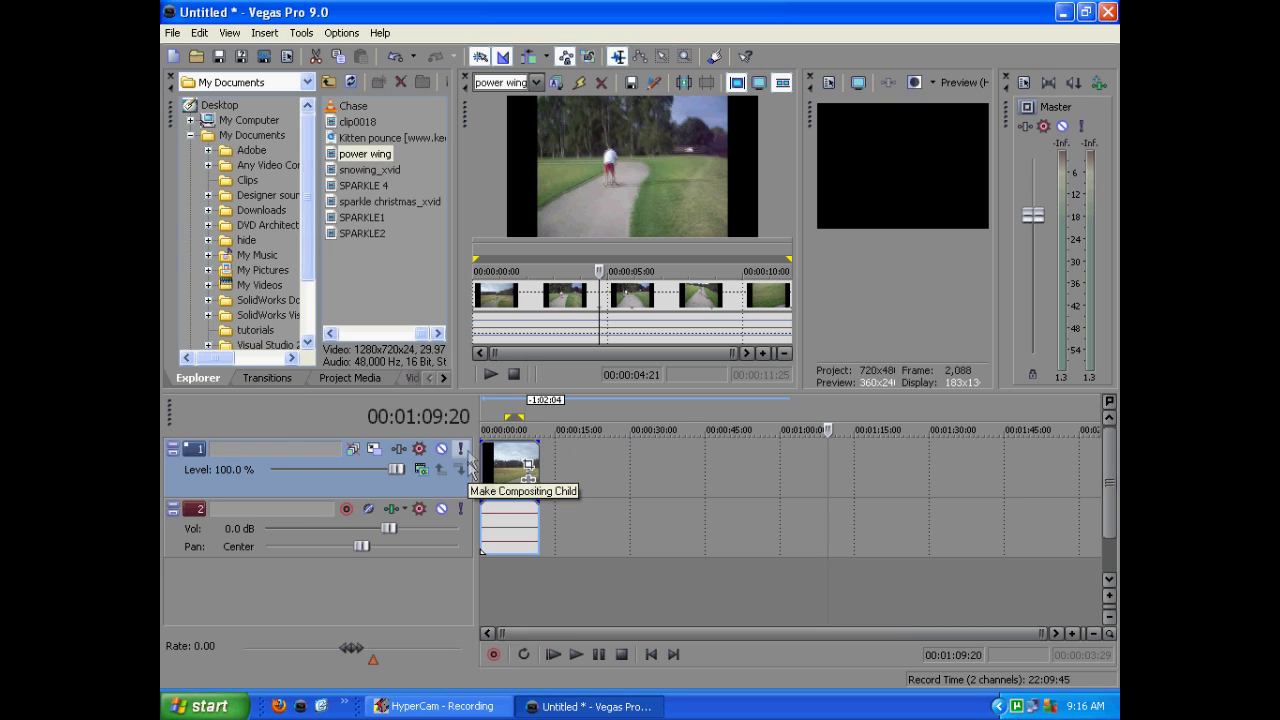
pyautogui.click(515, 480)
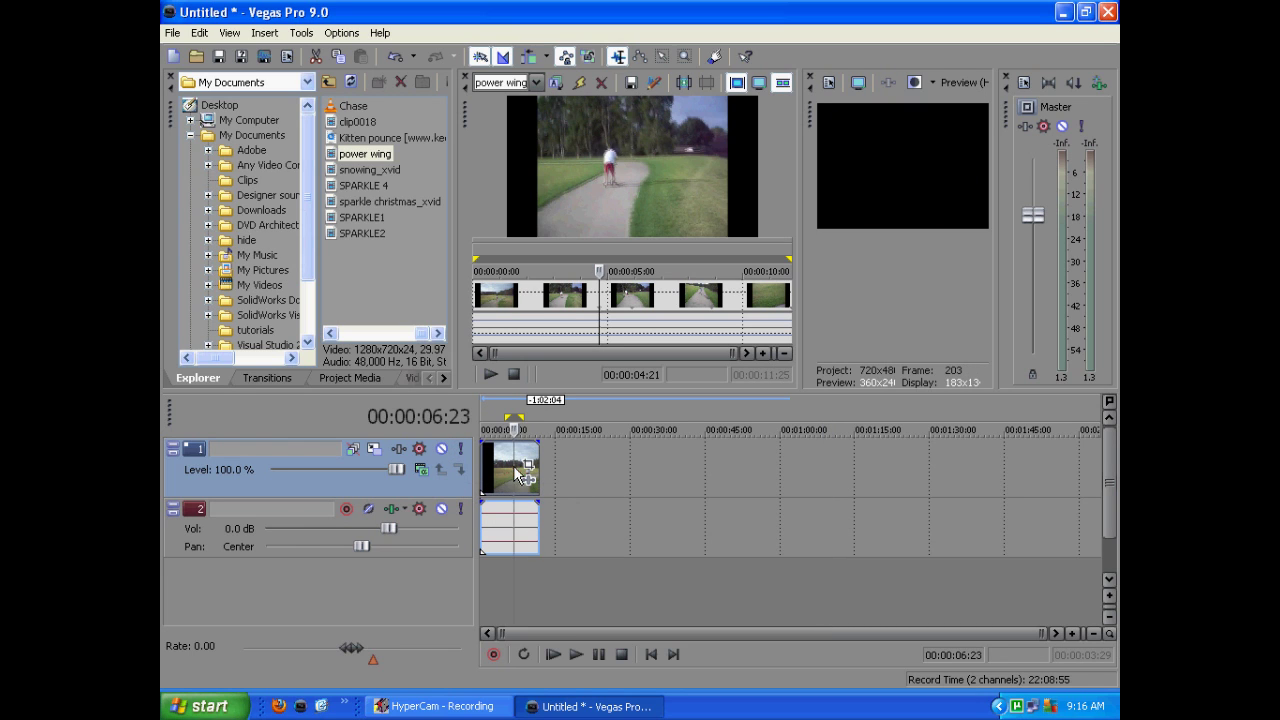
pyautogui.click(497, 480)
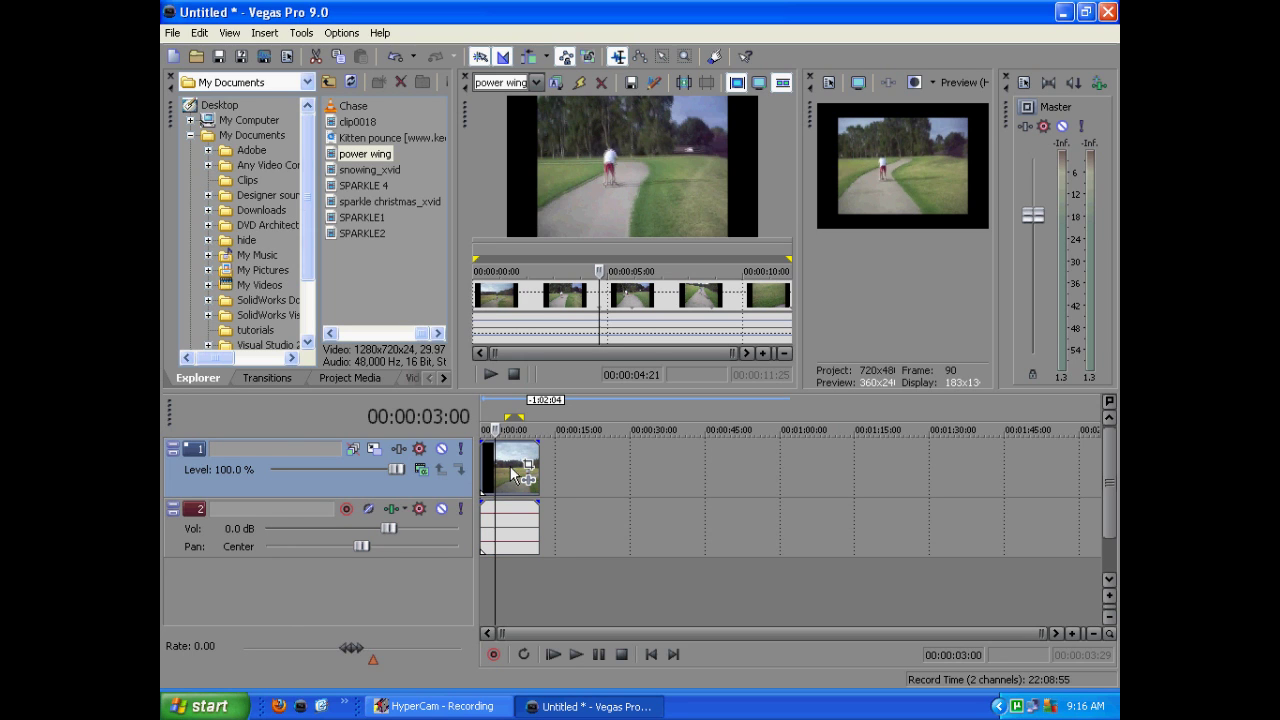
# - Move the ungrouped audio event away from the video and delete the audio from track 2
pyautogui.moveTo(520, 530); pyautogui.dragTo(619, 529)
pyautogui.click(578, 485)
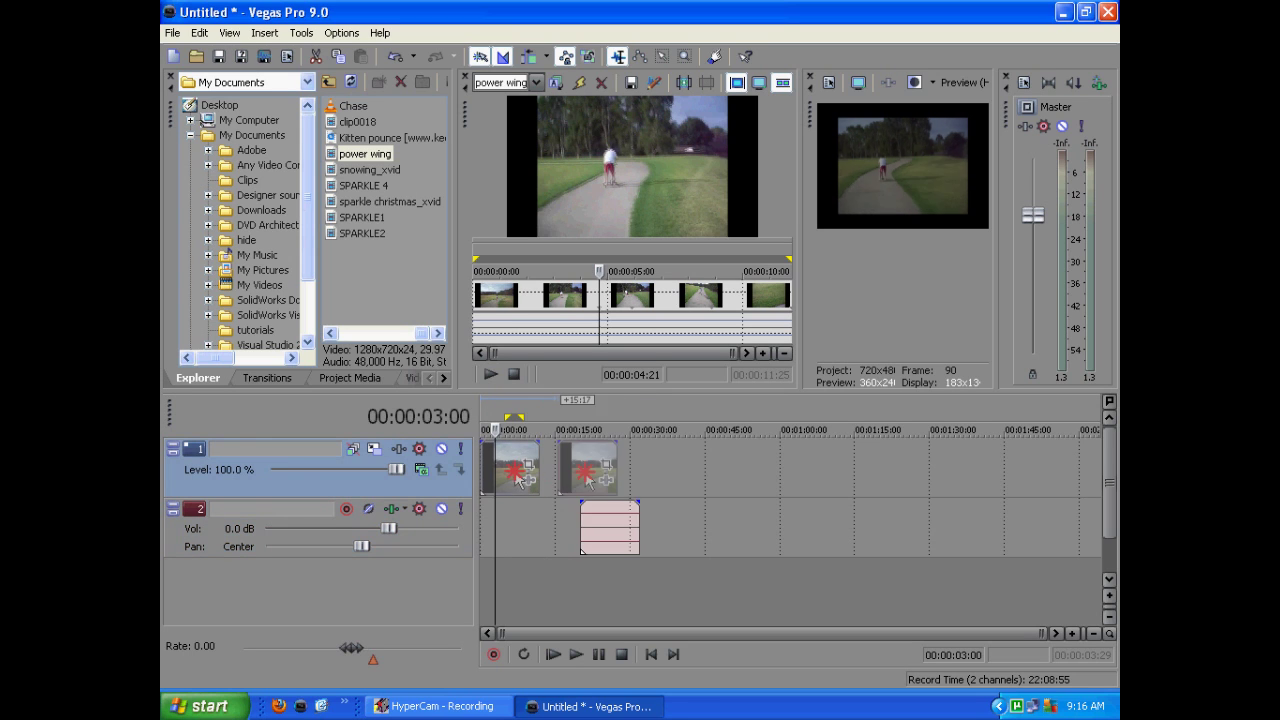
pyautogui.moveTo(610, 522)
pyautogui.mouseDown()
pyautogui.moveTo(545, 522)
pyautogui.moveTo(598, 518)
pyautogui.mouseUp()
pyautogui.press('Delete')
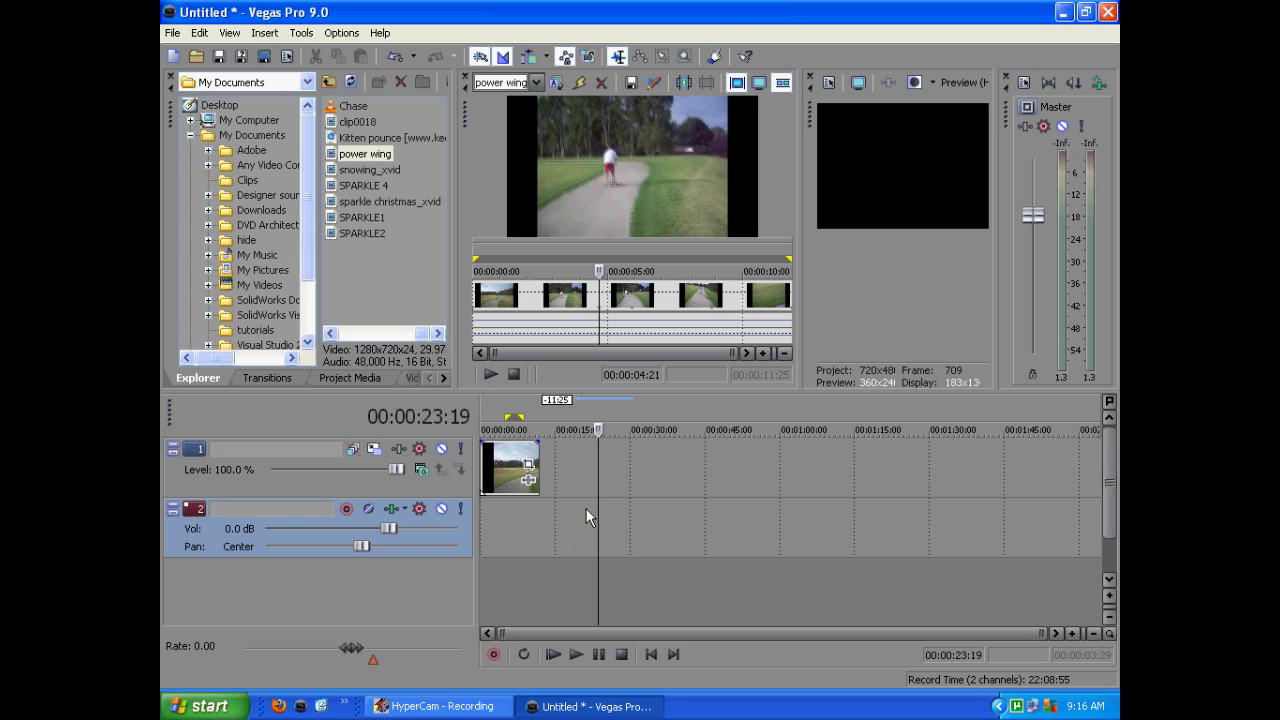
# - Play the remaining video event from the timeline start and pause at about 00:00:05:13
pyautogui.click(491, 478)
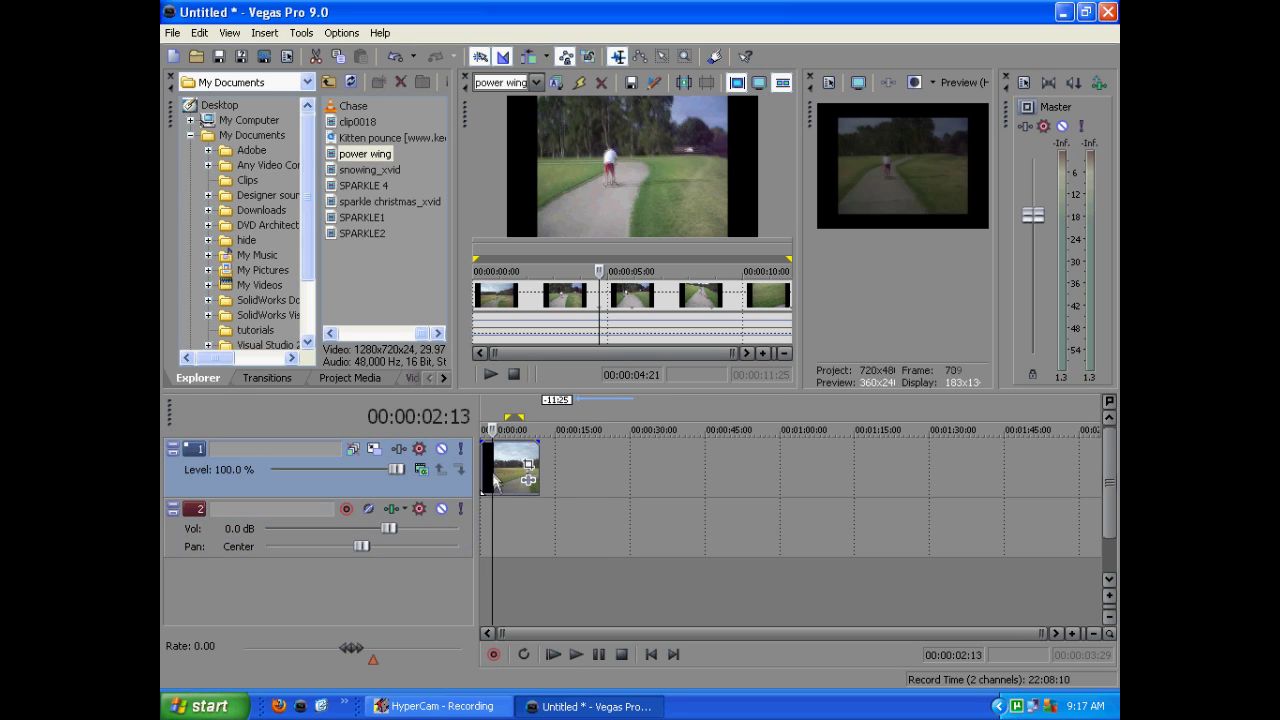
pyautogui.moveTo(486, 468); pyautogui.dragTo(480, 464)
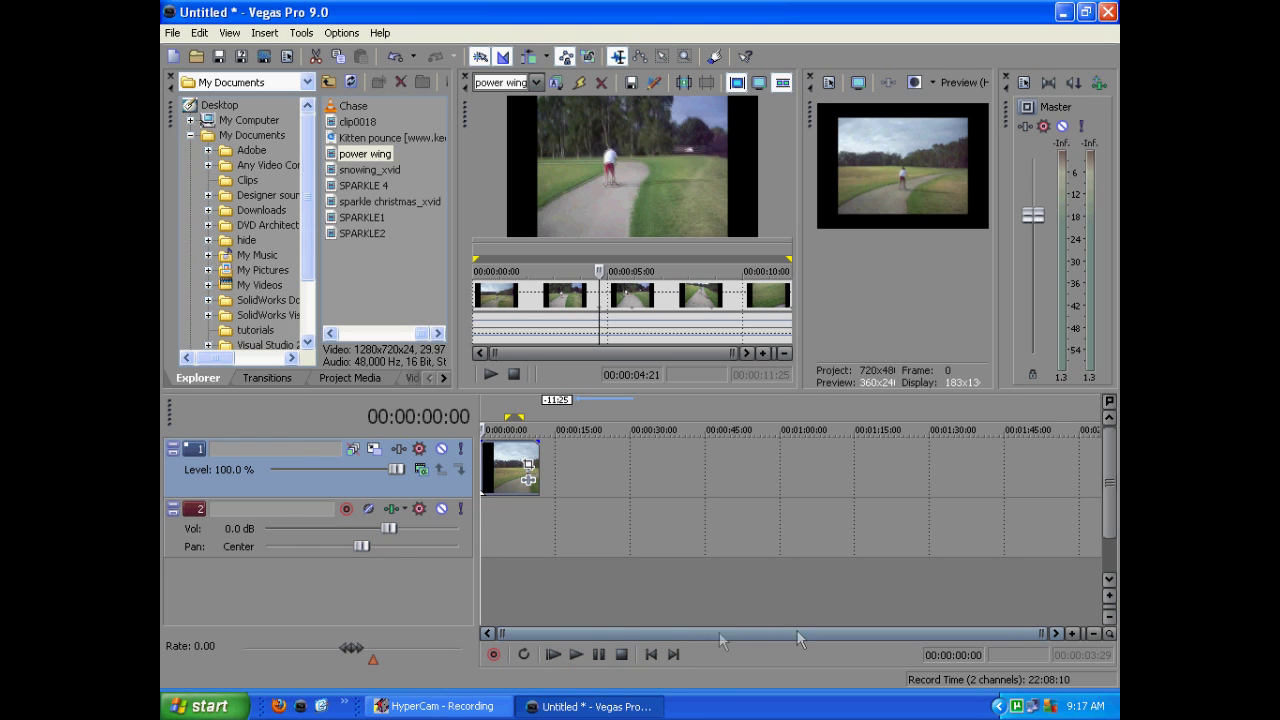
pyautogui.click(553, 656)
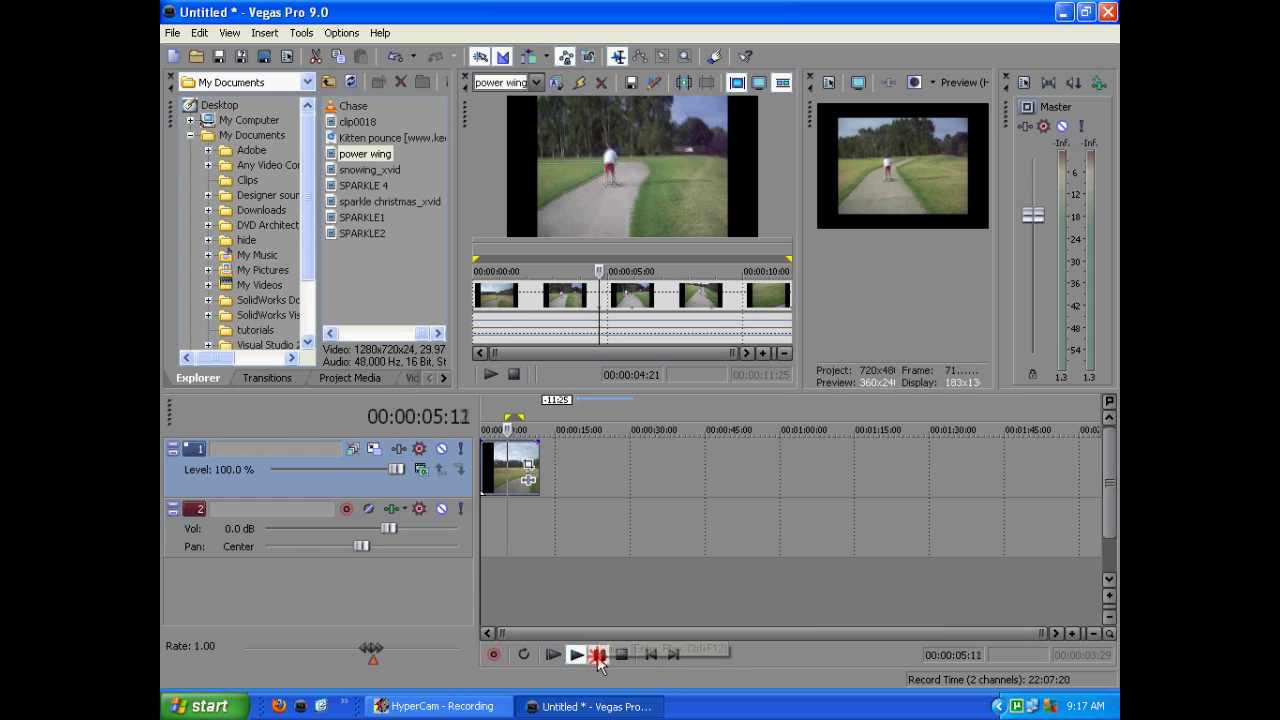
pyautogui.click(597, 656)
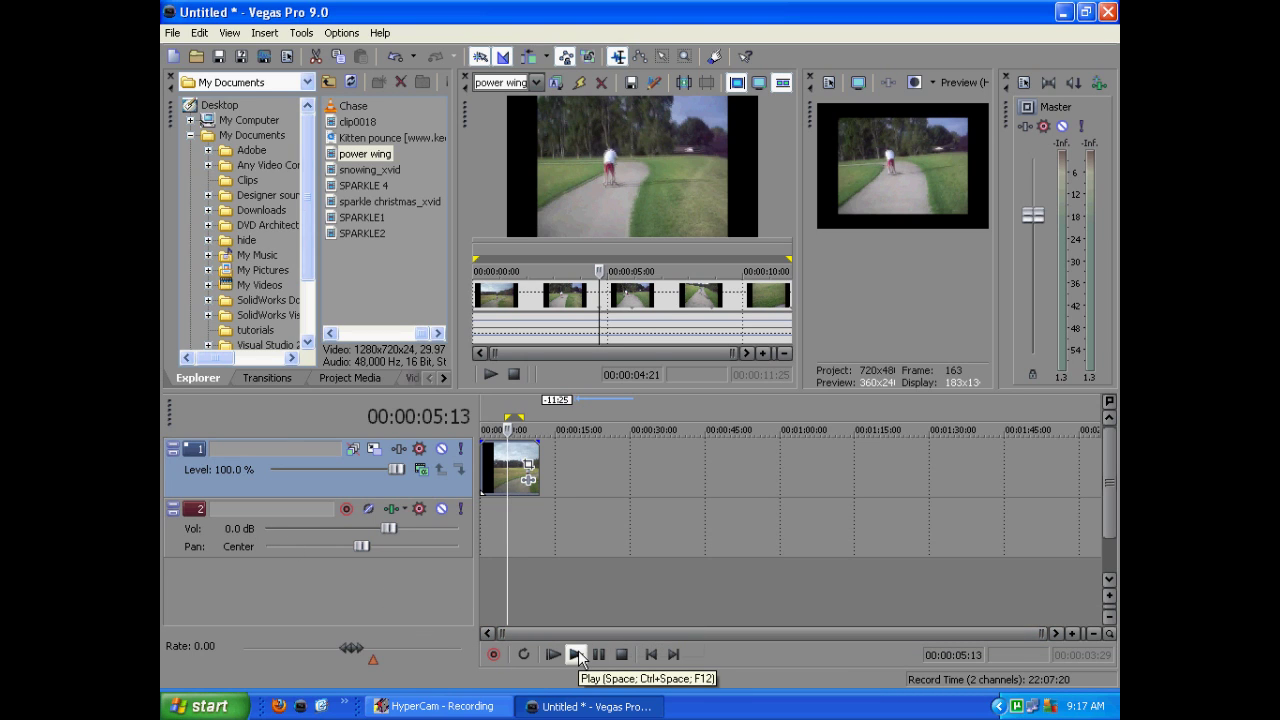
# - Check the power wing video frame at several timeline points between about 00:00:02:08 and 00:00:07:04
pyautogui.click(507, 430)
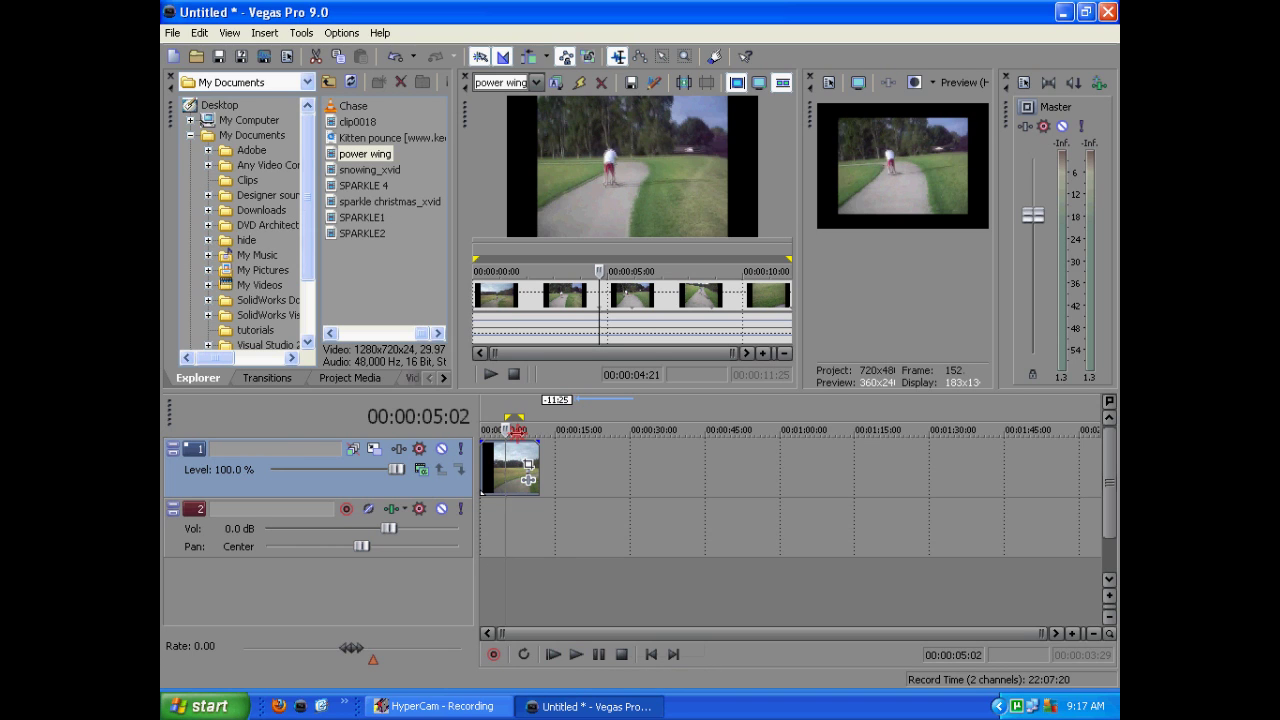
pyautogui.click(511, 458)
pyautogui.click(529, 462)
pyautogui.click(507, 482)
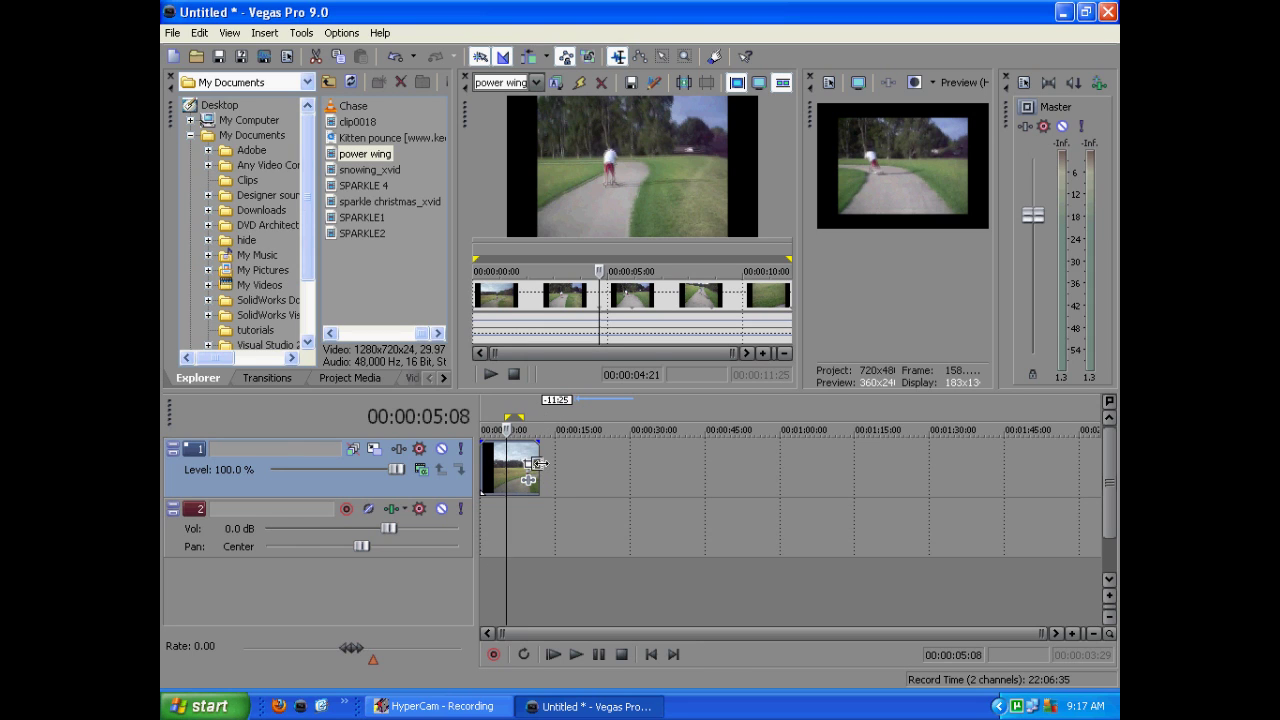
pyautogui.click(491, 474)
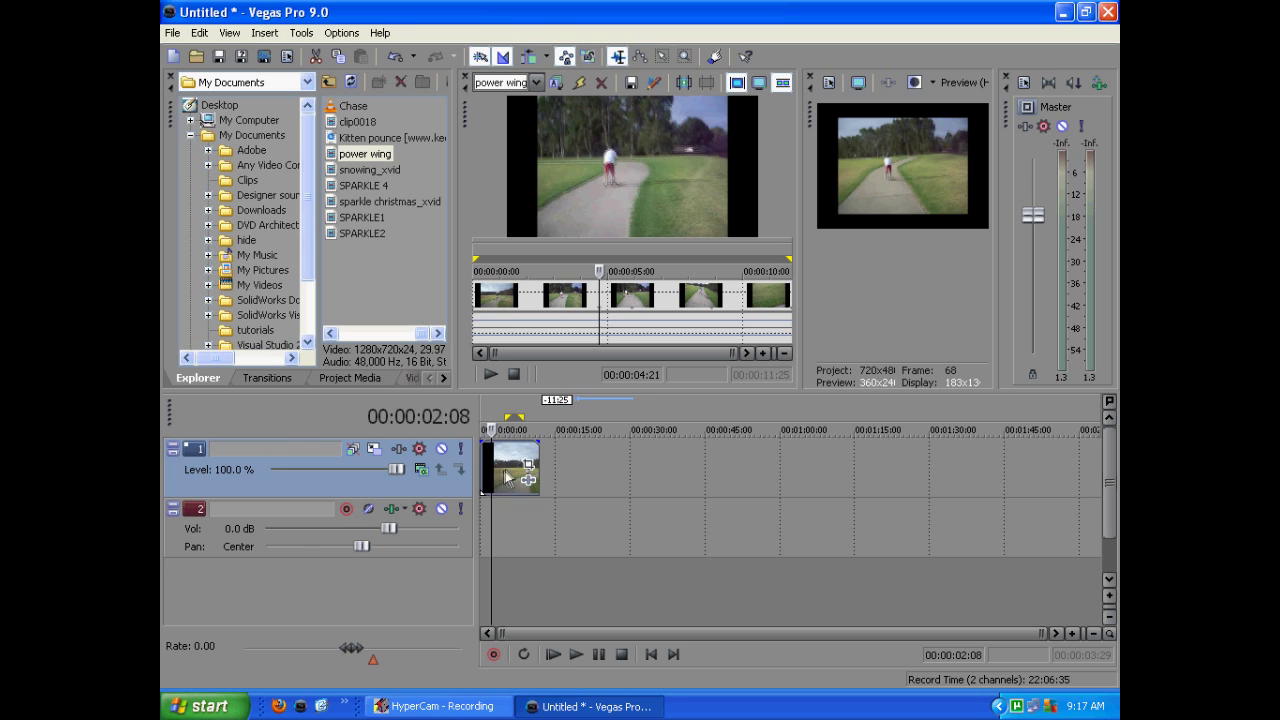
pyautogui.click(507, 477)
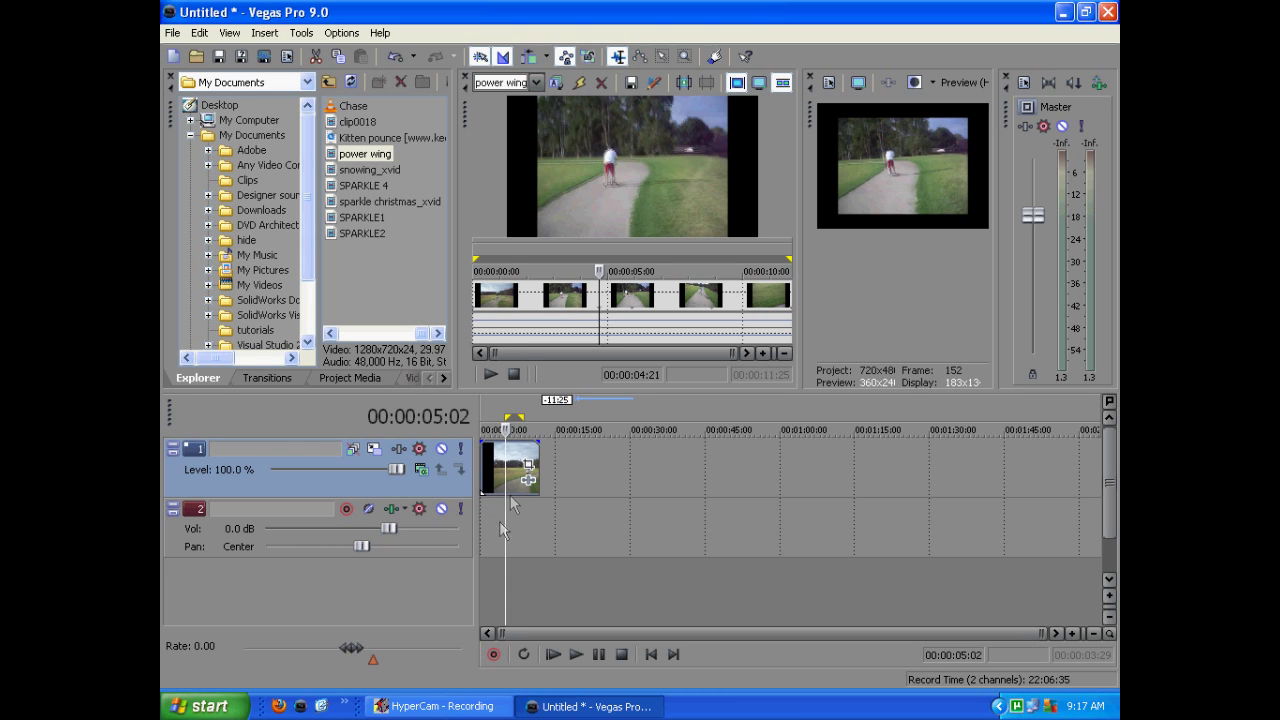
pyautogui.click(516, 456)
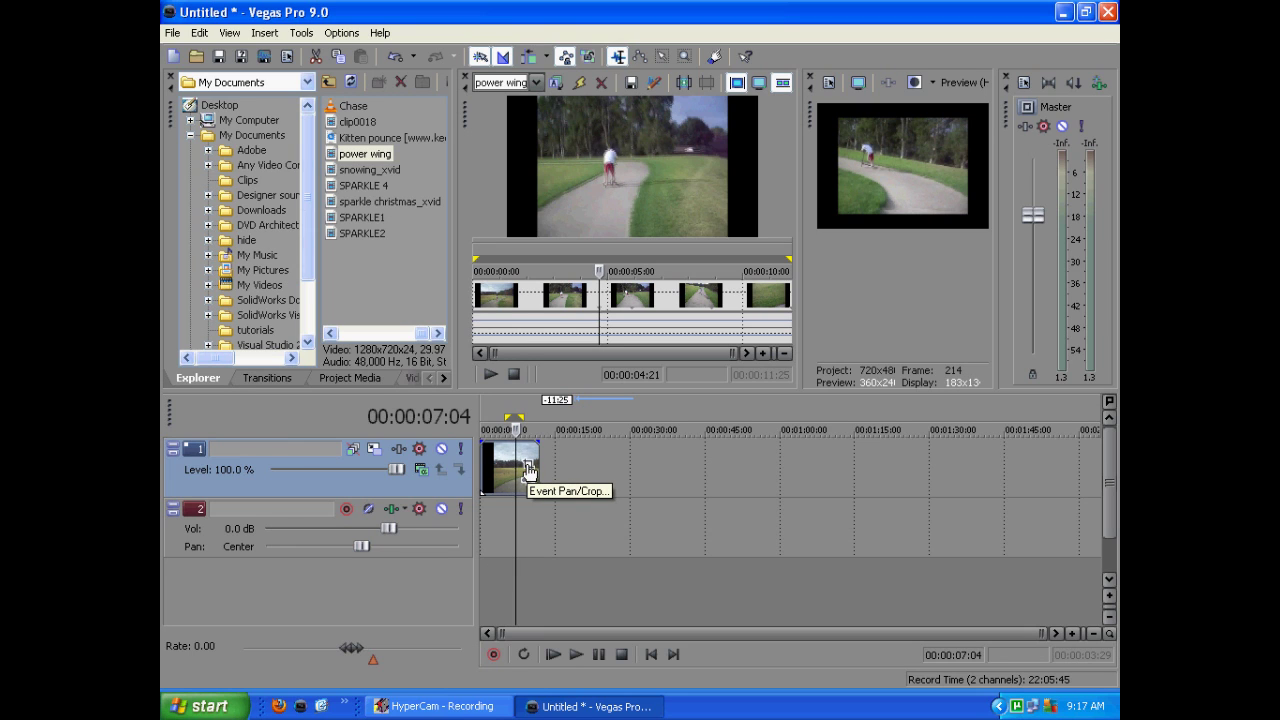
# - Open Event Pan/Crop for the power wing video event and turn off Lock Aspect Ratio
pyautogui.click(528, 468)
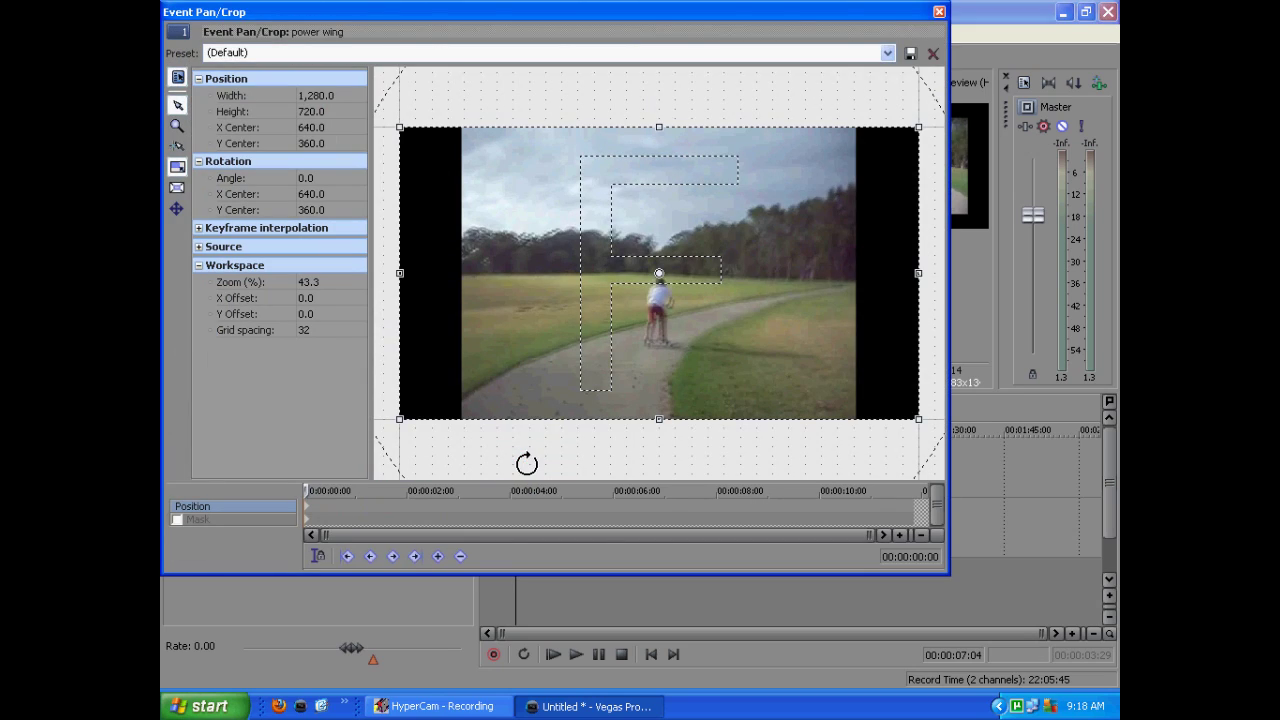
pyautogui.moveTo(598, 18); pyautogui.dragTo(650, 190)
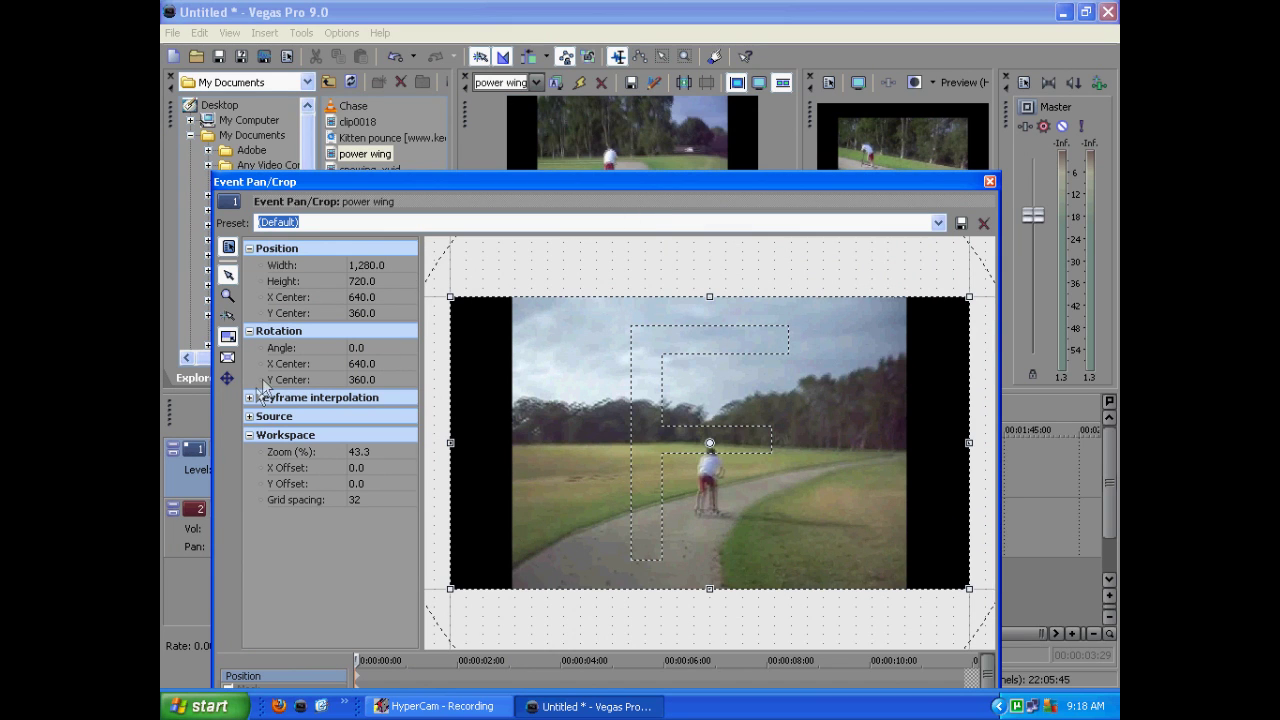
pyautogui.click(227, 338)
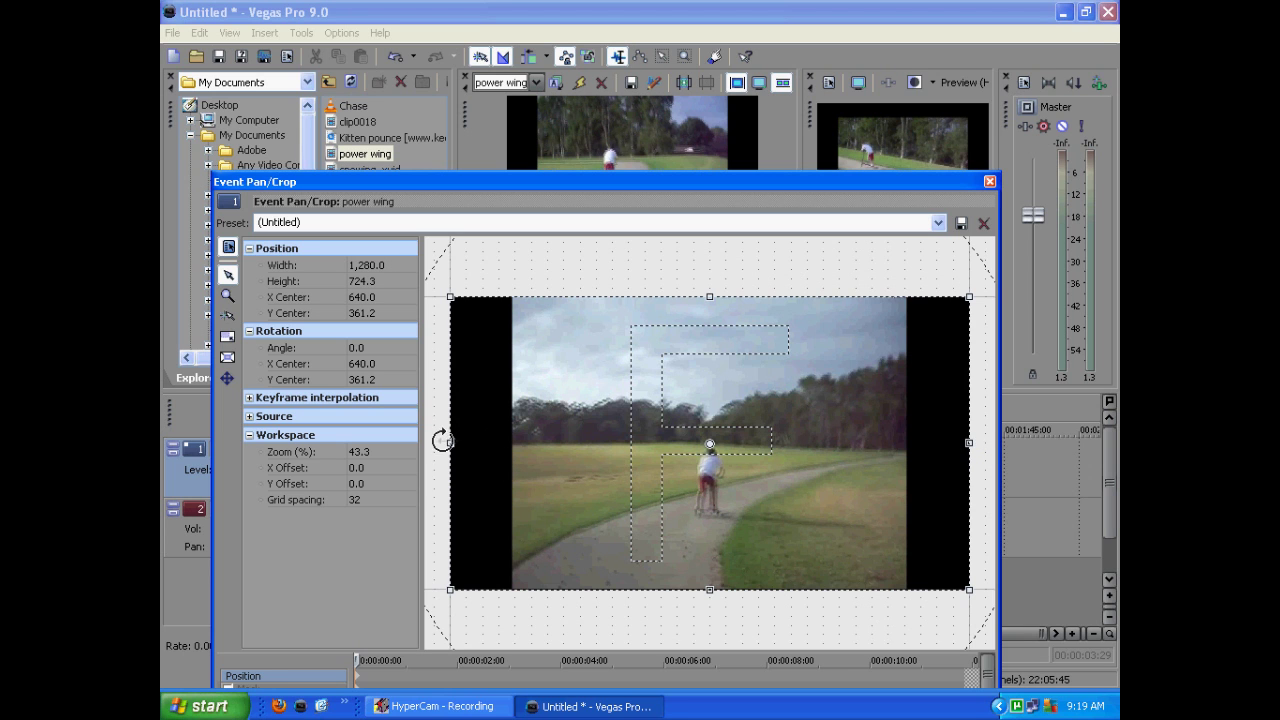
# - Crop away the black bars on both sides of the frame, making the crop area about 972 wide
pyautogui.moveTo(447, 441); pyautogui.dragTo(509, 443)
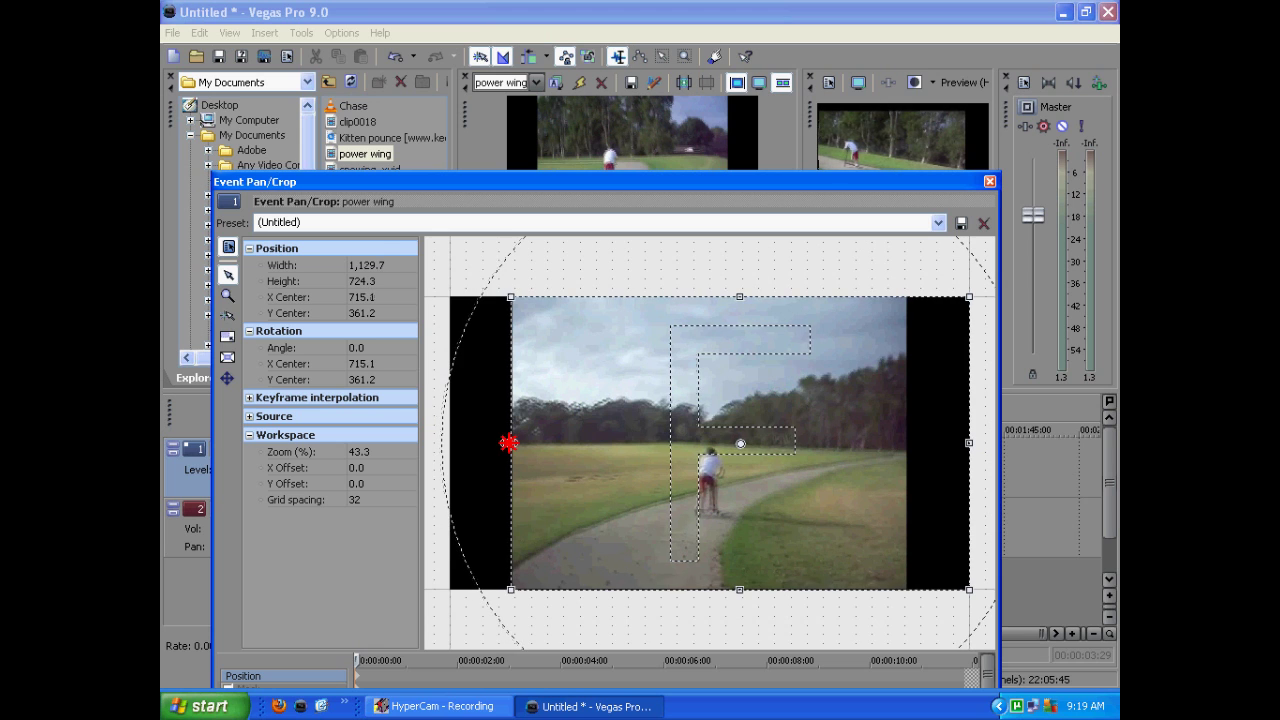
pyautogui.moveTo(967, 441); pyautogui.dragTo(905, 438)
pyautogui.moveTo(781, 182); pyautogui.dragTo(600, 189)
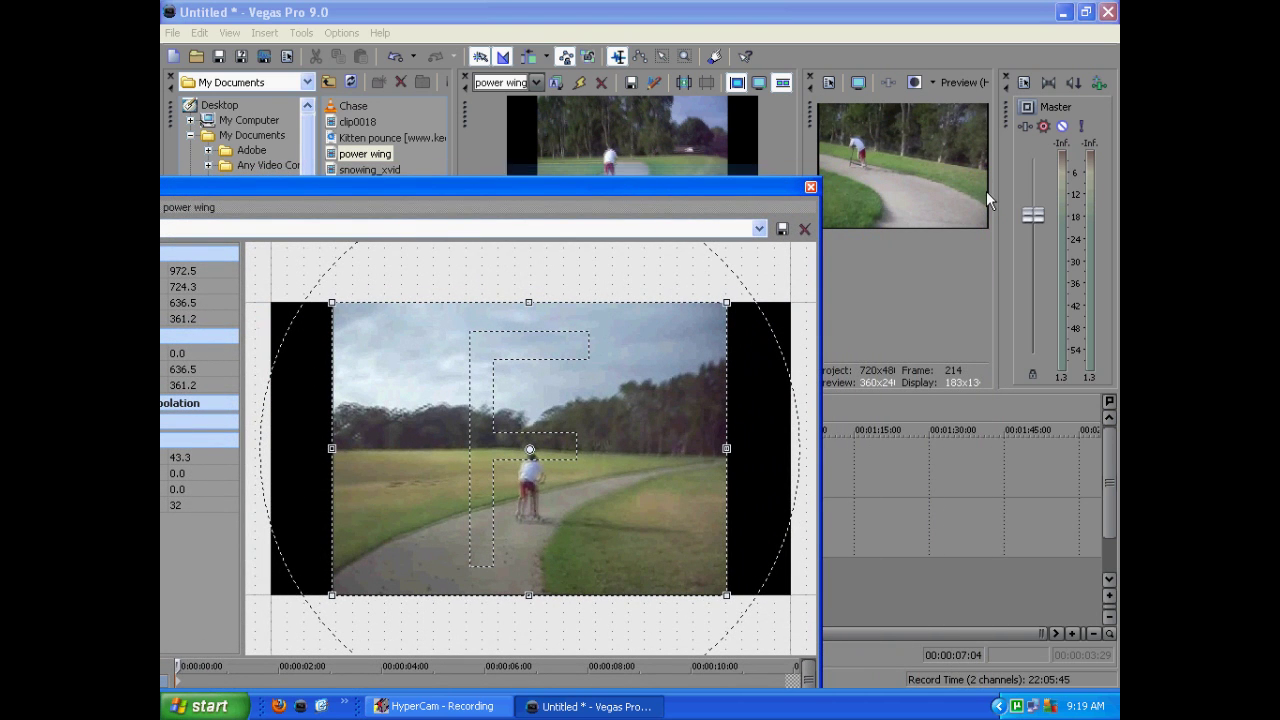
pyautogui.moveTo(678, 190); pyautogui.dragTo(716, 194)
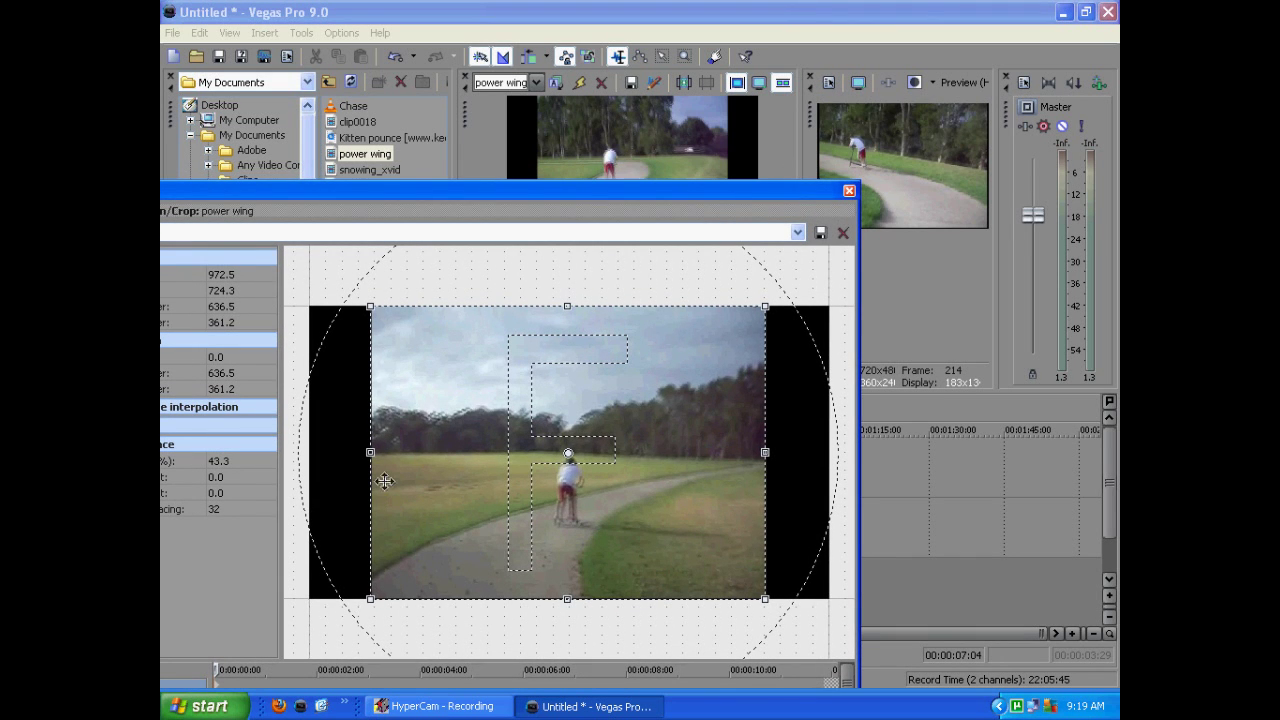
# - Fine-tune the crop edges to about 968 wide and 713 high, and close Event Pan/Crop
pyautogui.moveTo(370, 452)
pyautogui.mouseDown()
pyautogui.moveTo(403, 451)
pyautogui.moveTo(372, 452)
pyautogui.mouseUp()
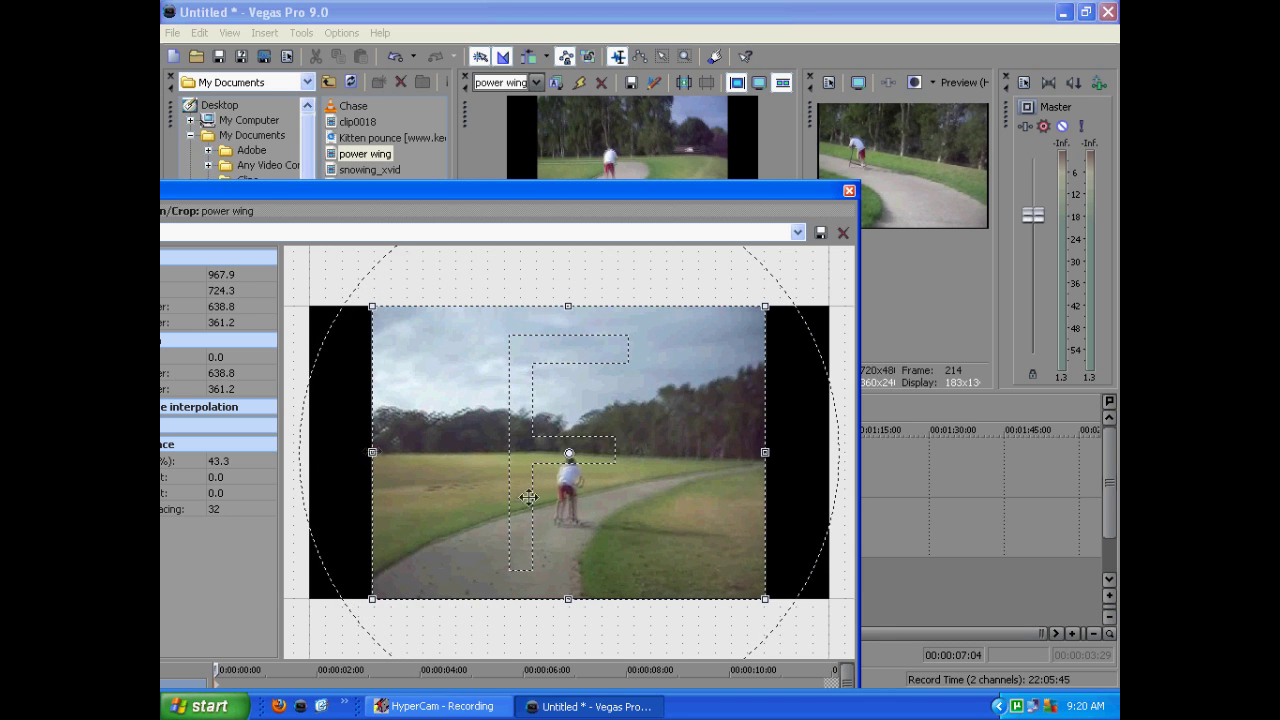
pyautogui.moveTo(566, 596); pyautogui.dragTo(565, 592)
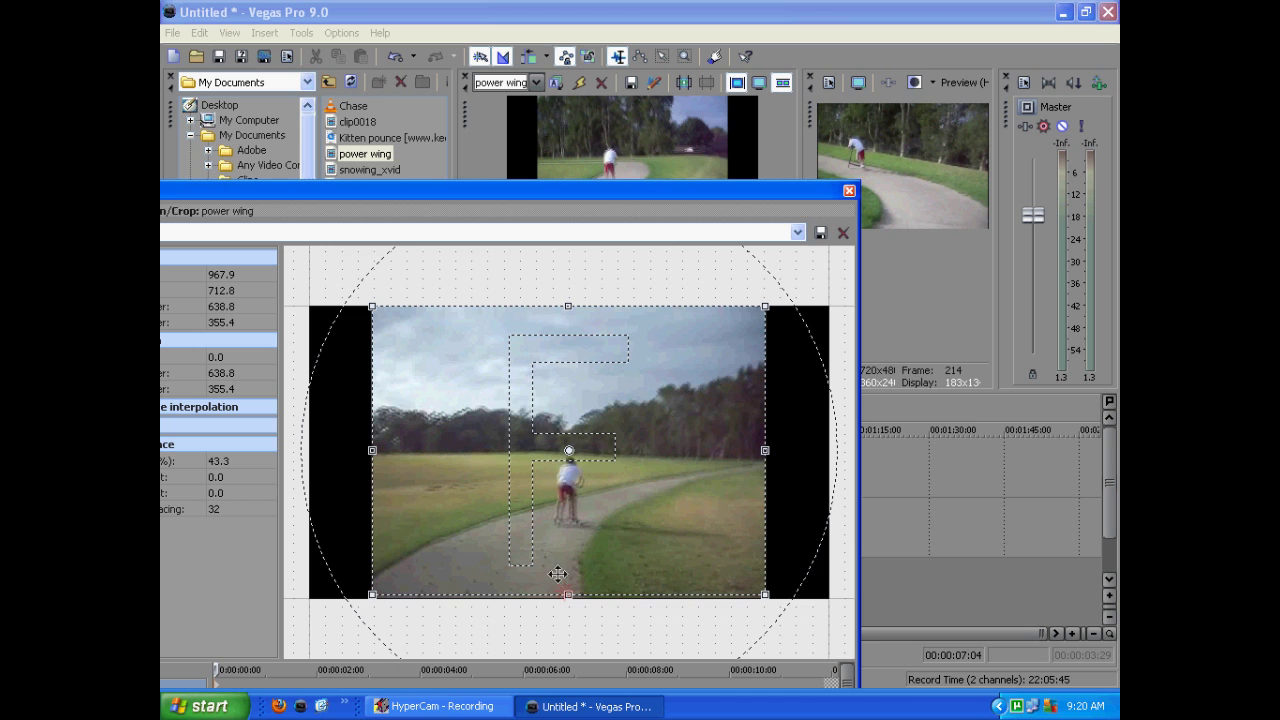
pyautogui.moveTo(569, 305); pyautogui.dragTo(567, 305)
pyautogui.moveTo(807, 187); pyautogui.dragTo(883, 194)
pyautogui.click(924, 197)
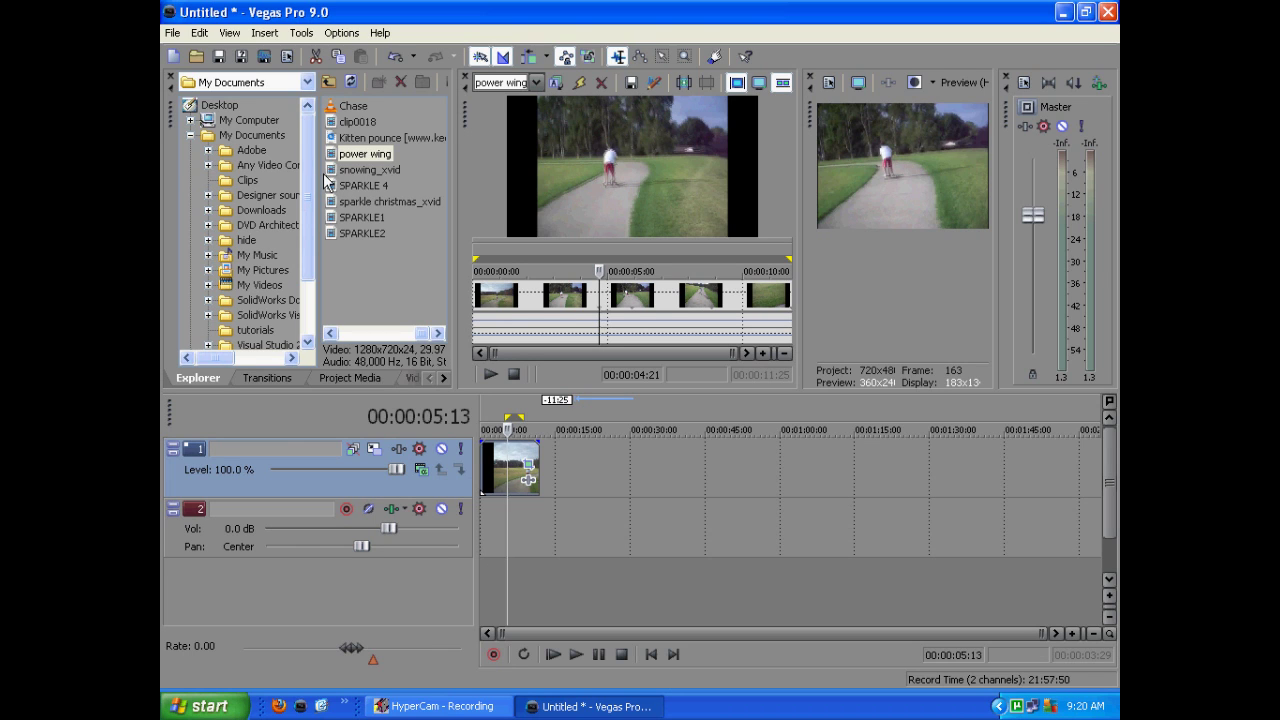
# - Place the Chase audio at the start of track 2 and set the cursor at the video's end, 00:00:11:25
pyautogui.click(358, 107)
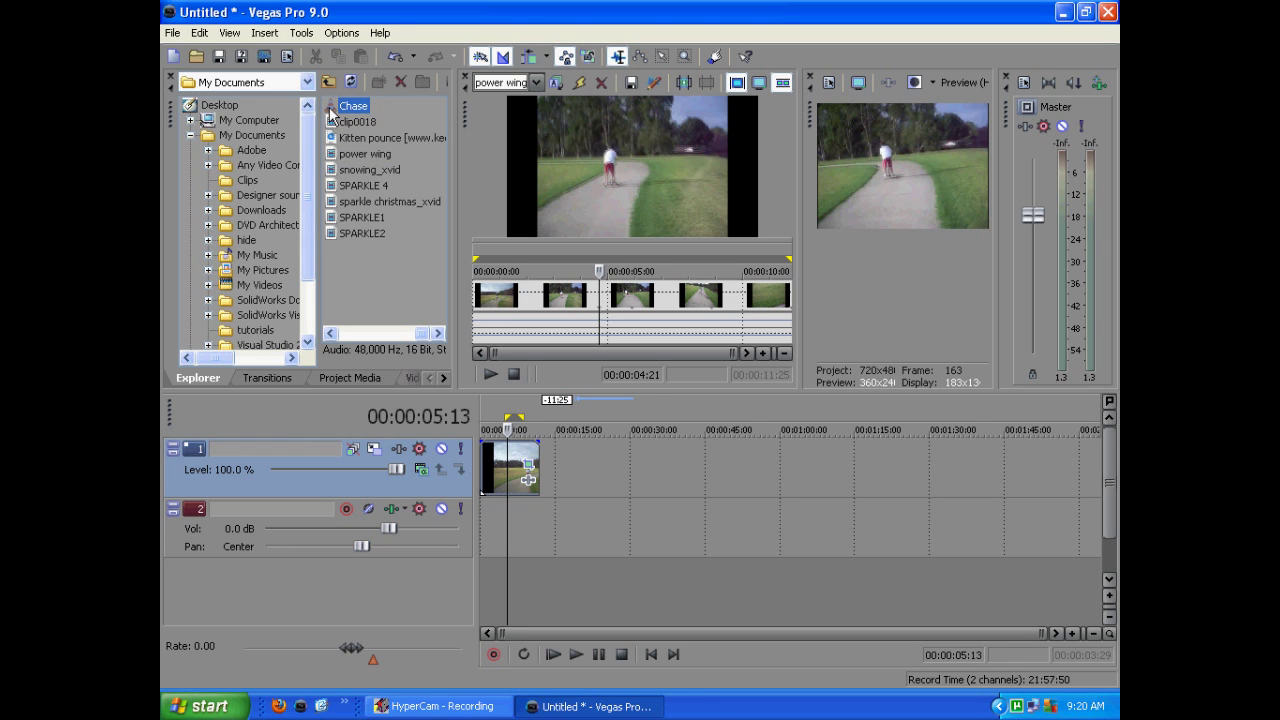
pyautogui.moveTo(330, 112); pyautogui.dragTo(490, 532)
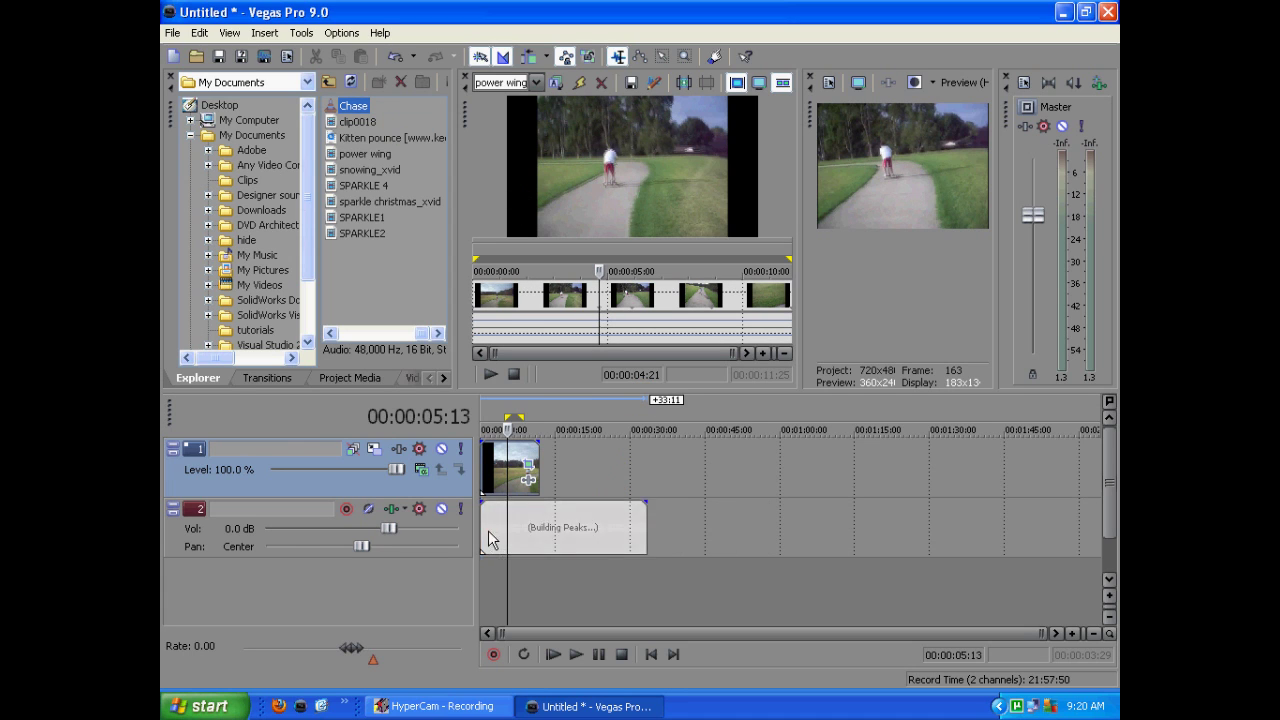
pyautogui.click(537, 518)
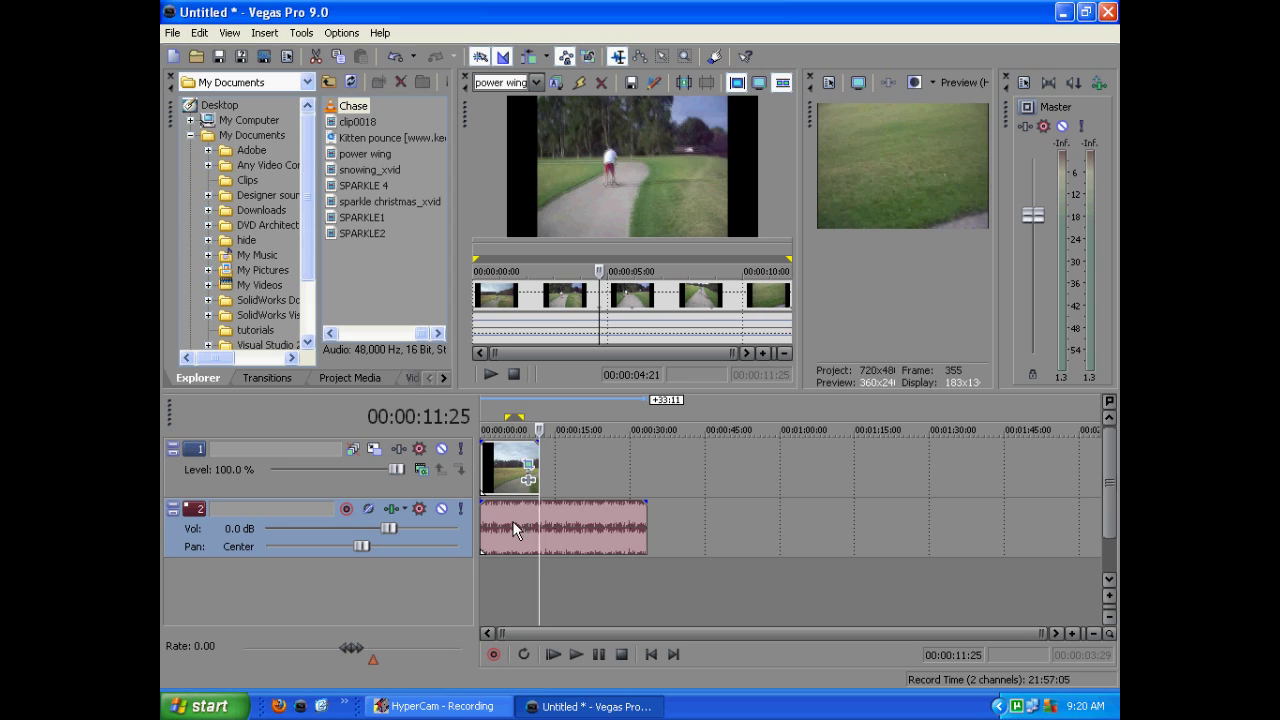
pyautogui.click(507, 528)
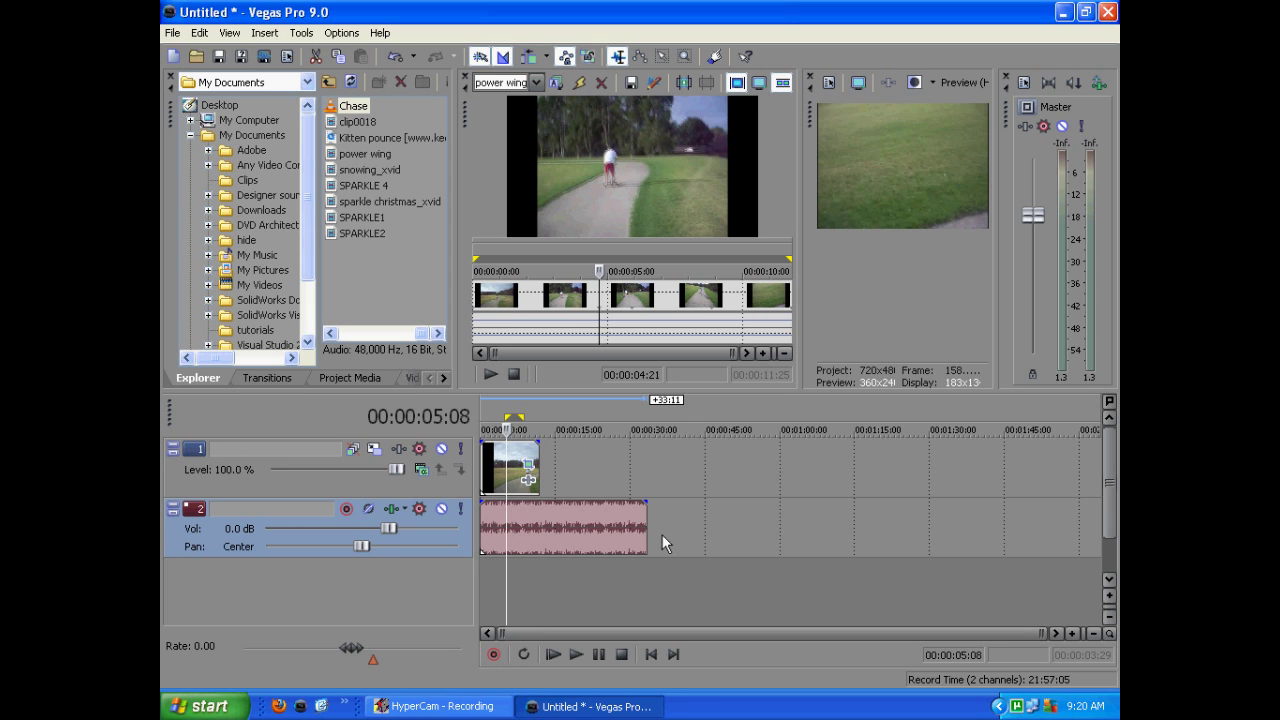
pyautogui.click(650, 540)
pyautogui.click(537, 451)
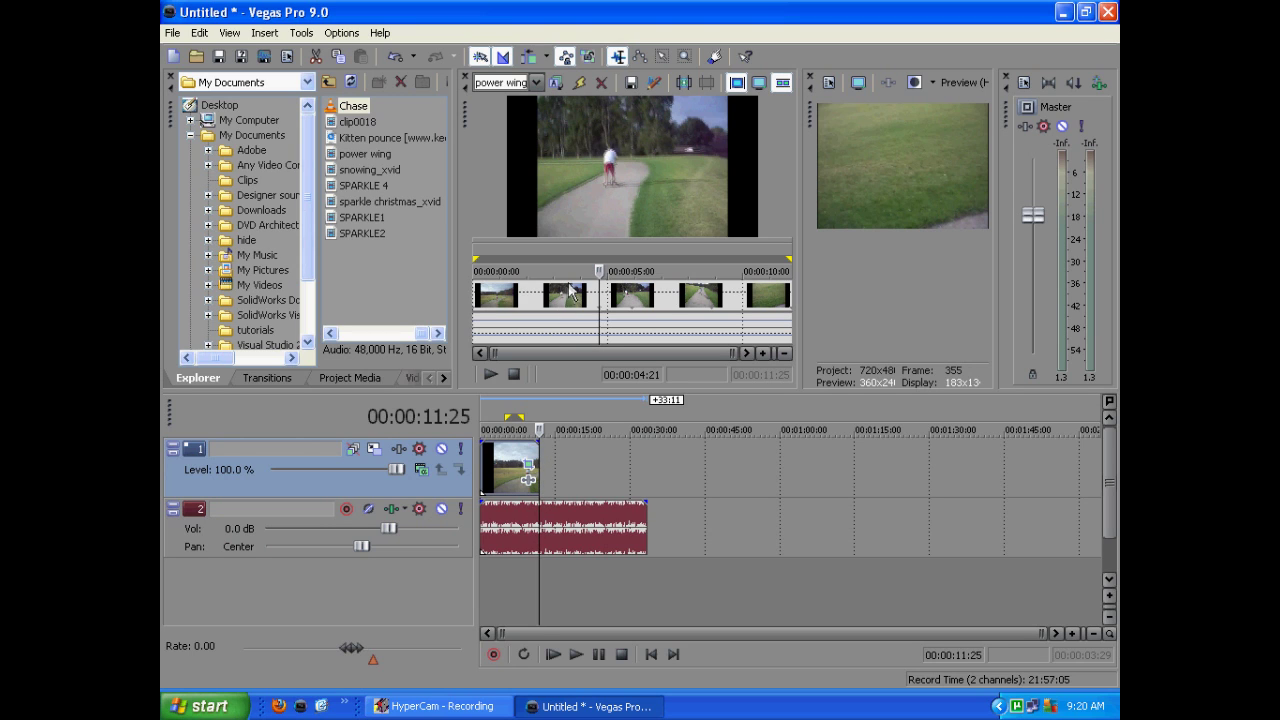
pyautogui.click(590, 535)
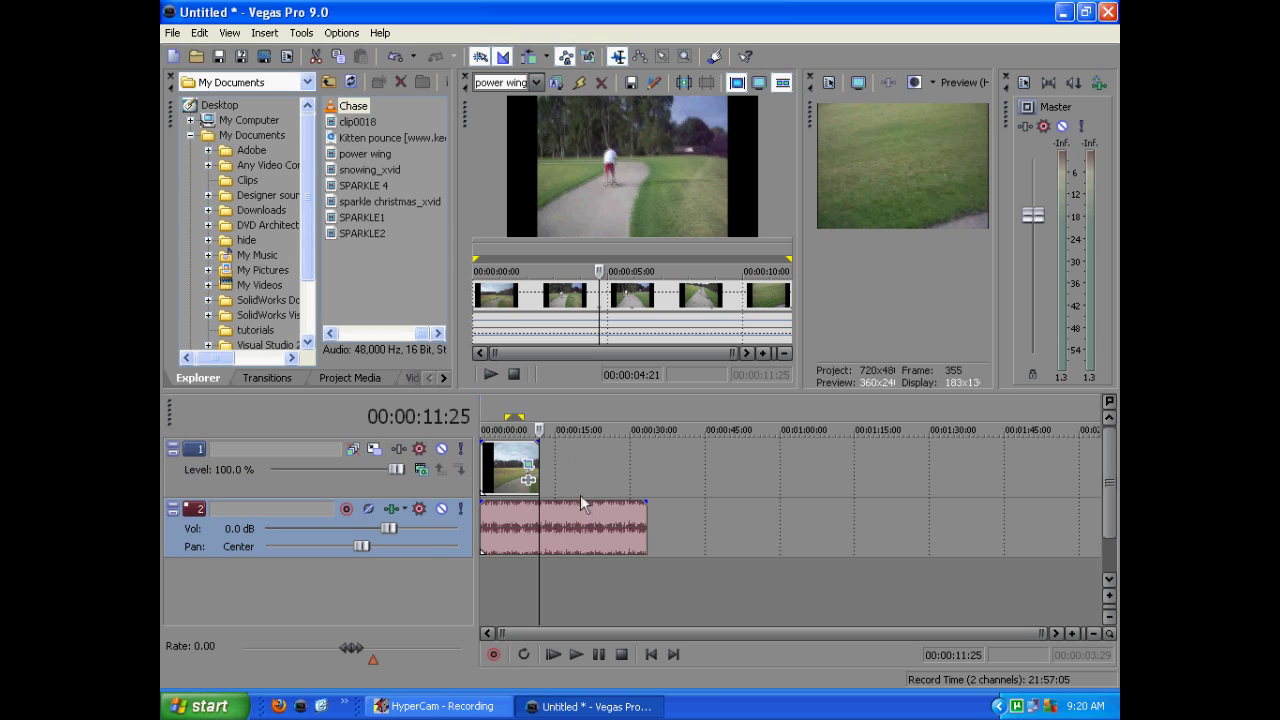
# - Load Chase into the Trimmer and select its audio from the start to about 00:00:20:10
pyautogui.click(336, 108)
pyautogui.moveTo(352, 110); pyautogui.dragTo(563, 294)
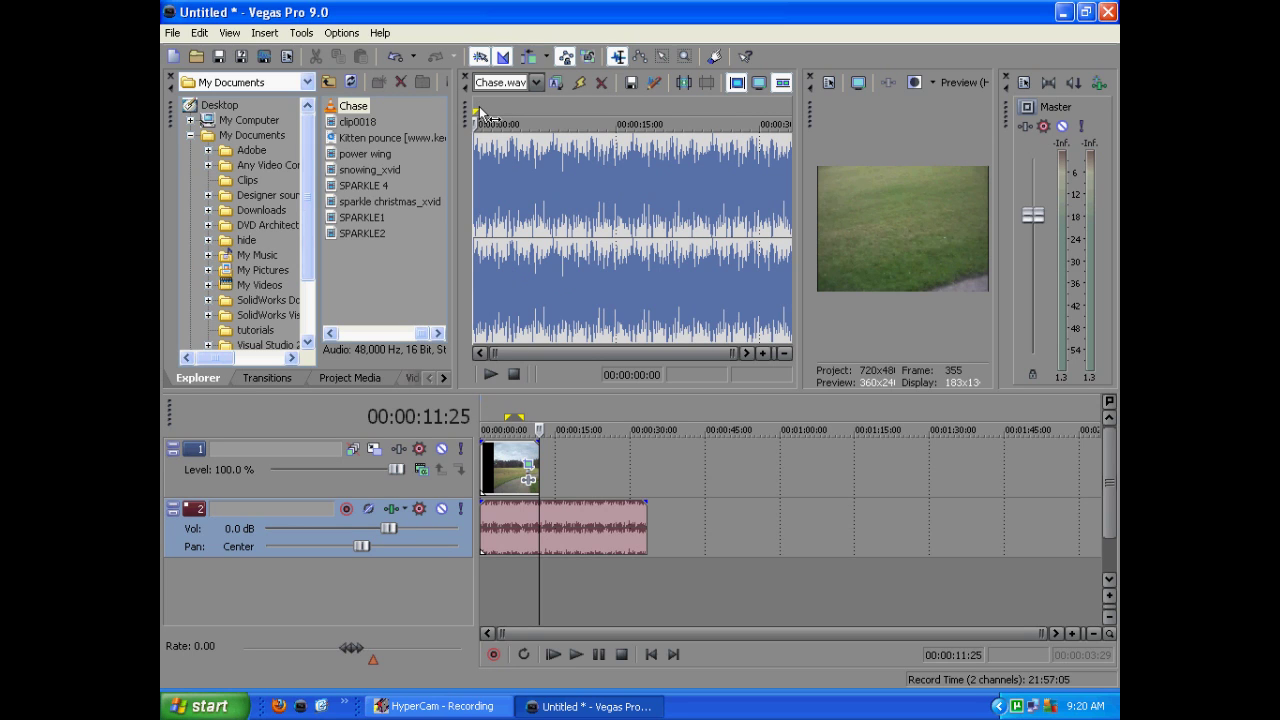
pyautogui.moveTo(478, 116); pyautogui.dragTo(668, 118)
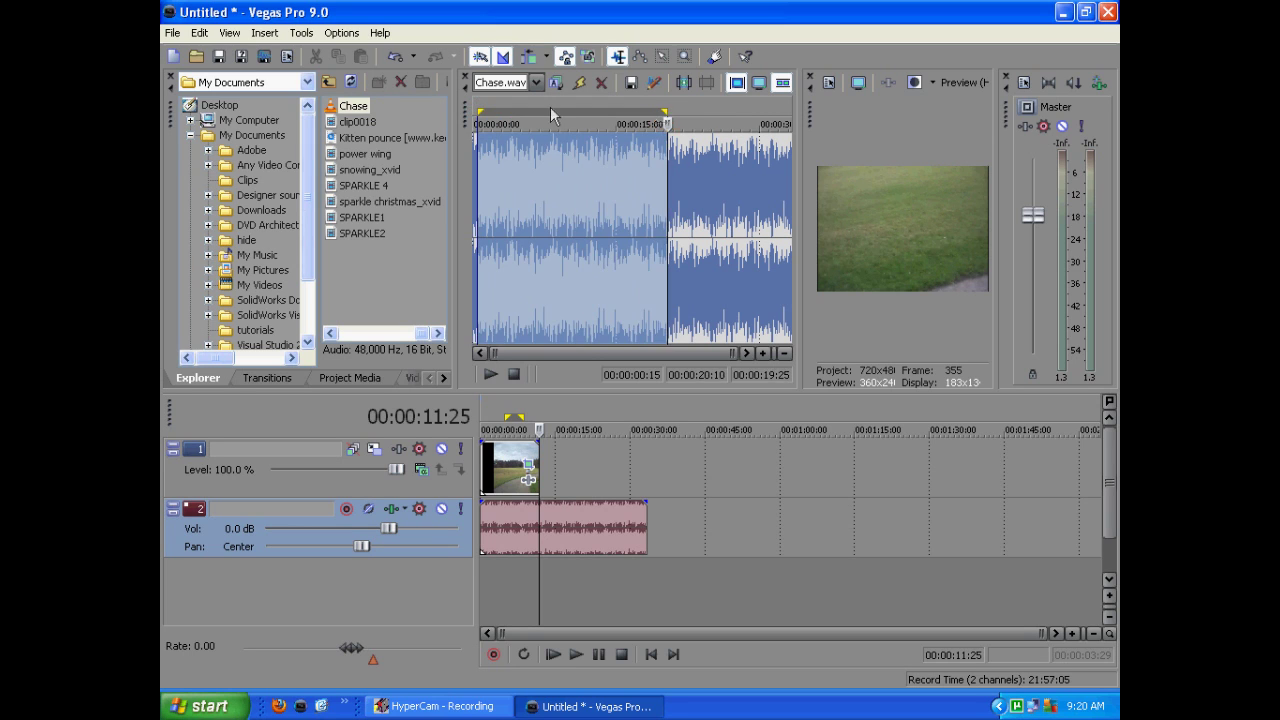
pyautogui.moveTo(479, 112); pyautogui.dragTo(474, 112)
# - Split the Chase audio event on track 2 at the video's end, 00:00:11:25
pyautogui.click(514, 538)
pyautogui.click(545, 520)
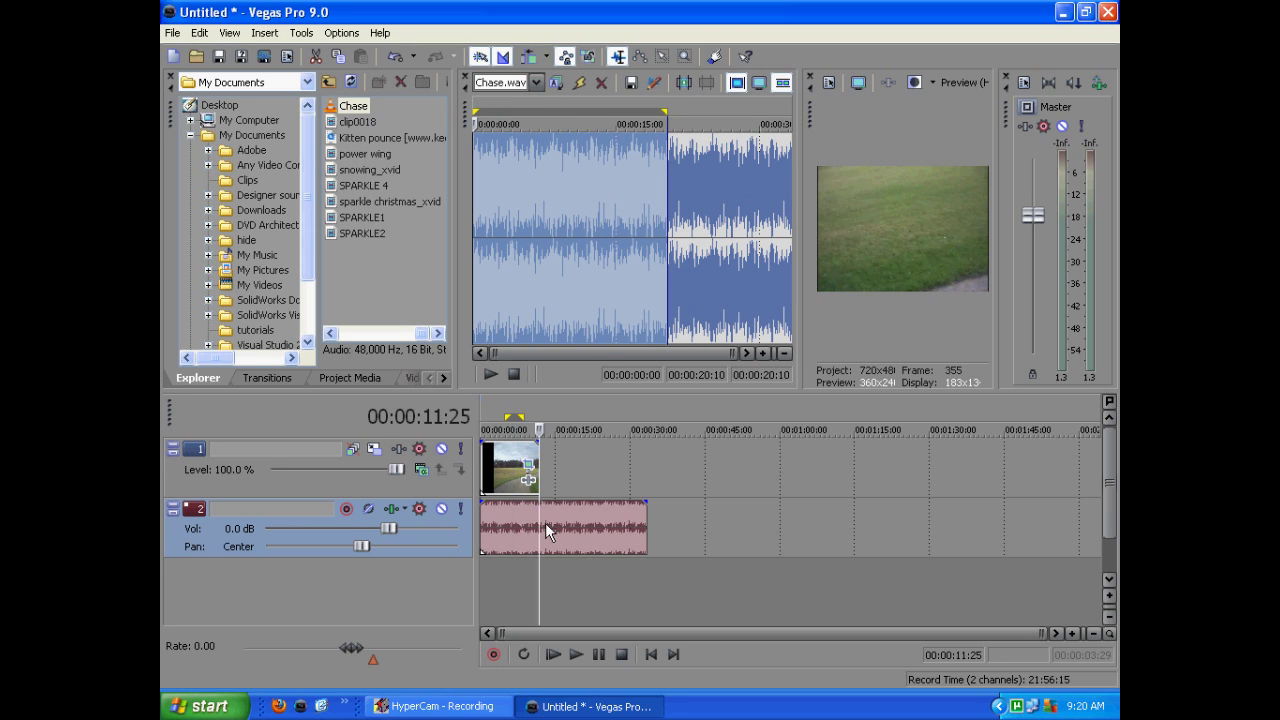
pyautogui.scroll(2, 545, 522)
pyautogui.click(581, 522)
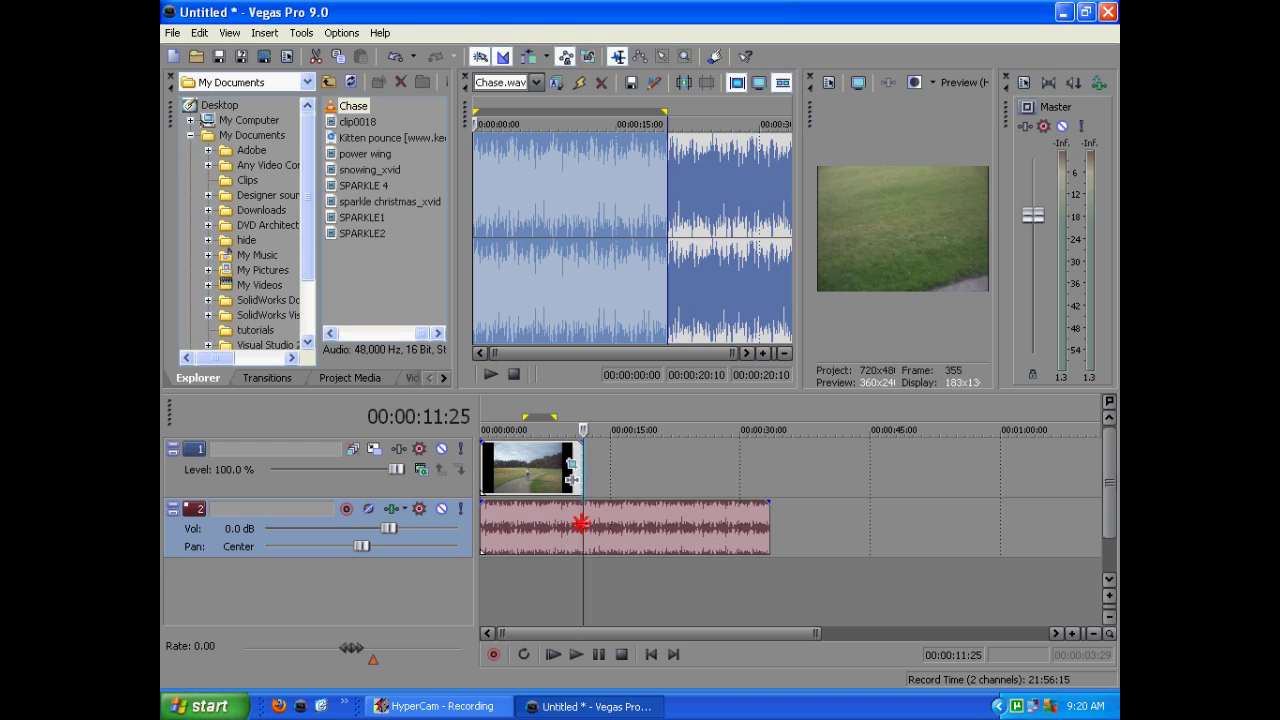
pyautogui.scroll(1, 622, 509)
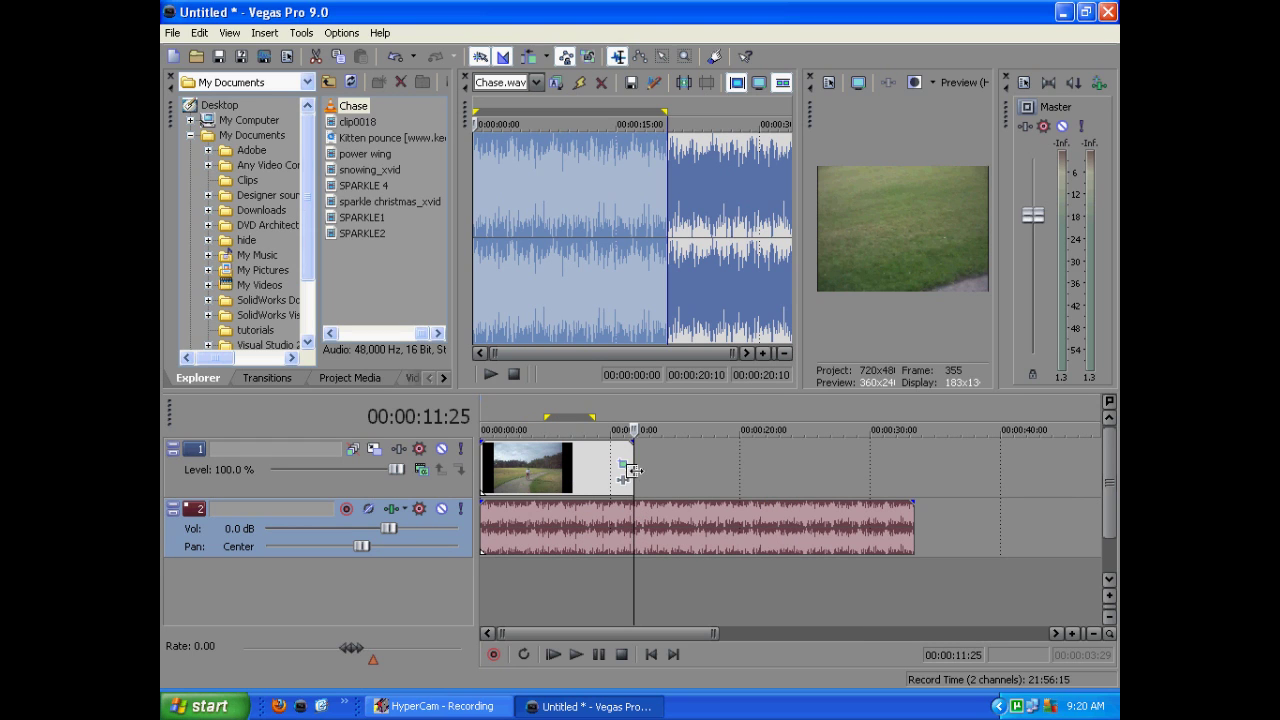
pyautogui.press('s')
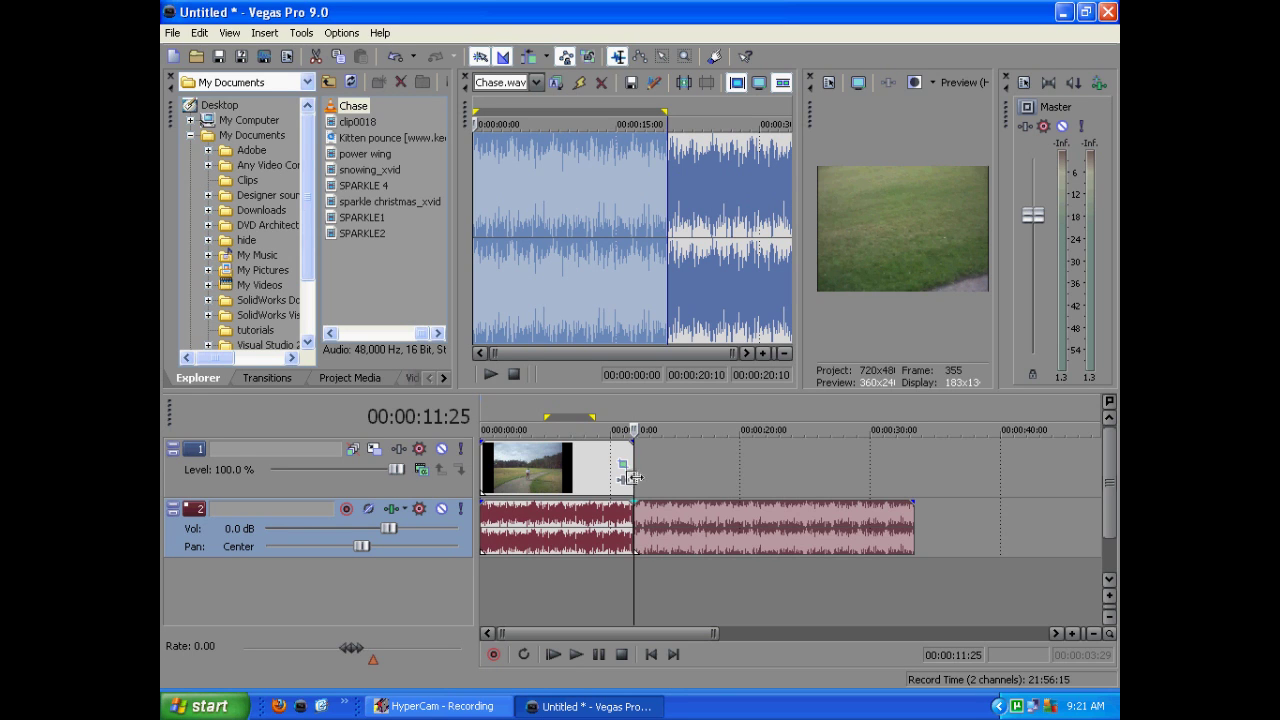
# - Delete the part of the Chase audio after the split, and undo both the deletion and the split
pyautogui.click(620, 528)
pyautogui.click(648, 532)
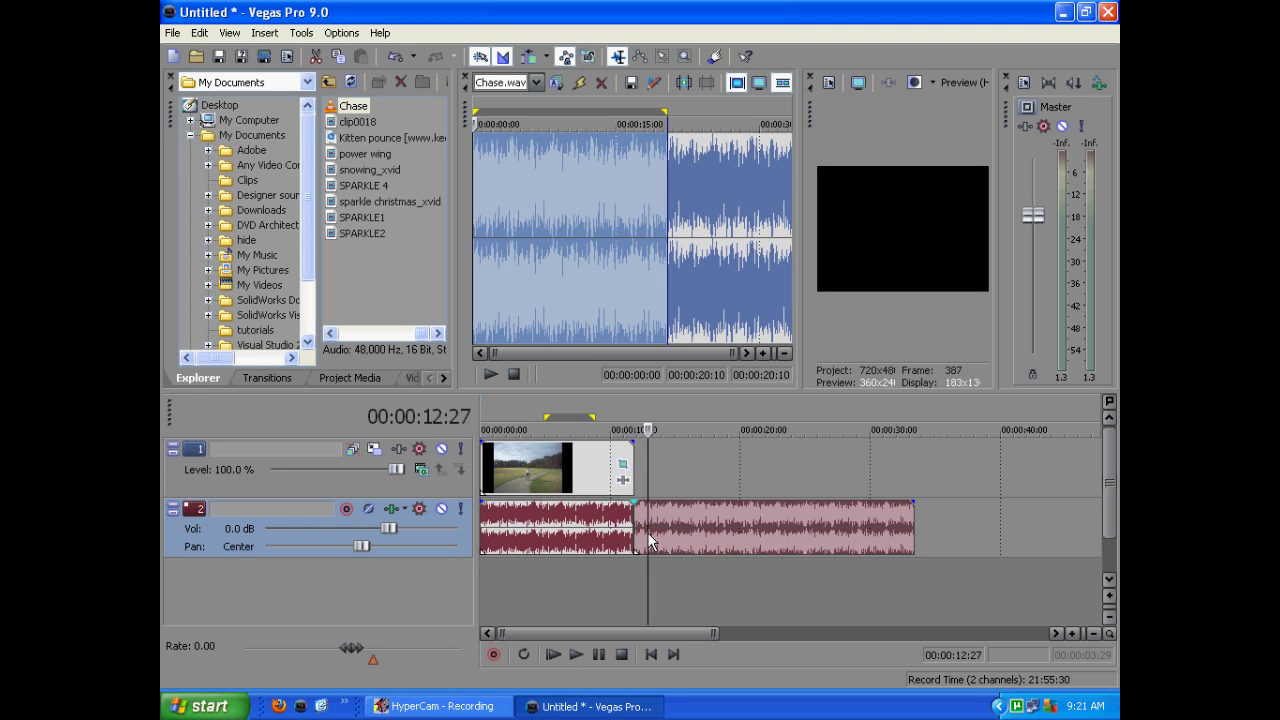
pyautogui.click(614, 528)
pyautogui.click(674, 529)
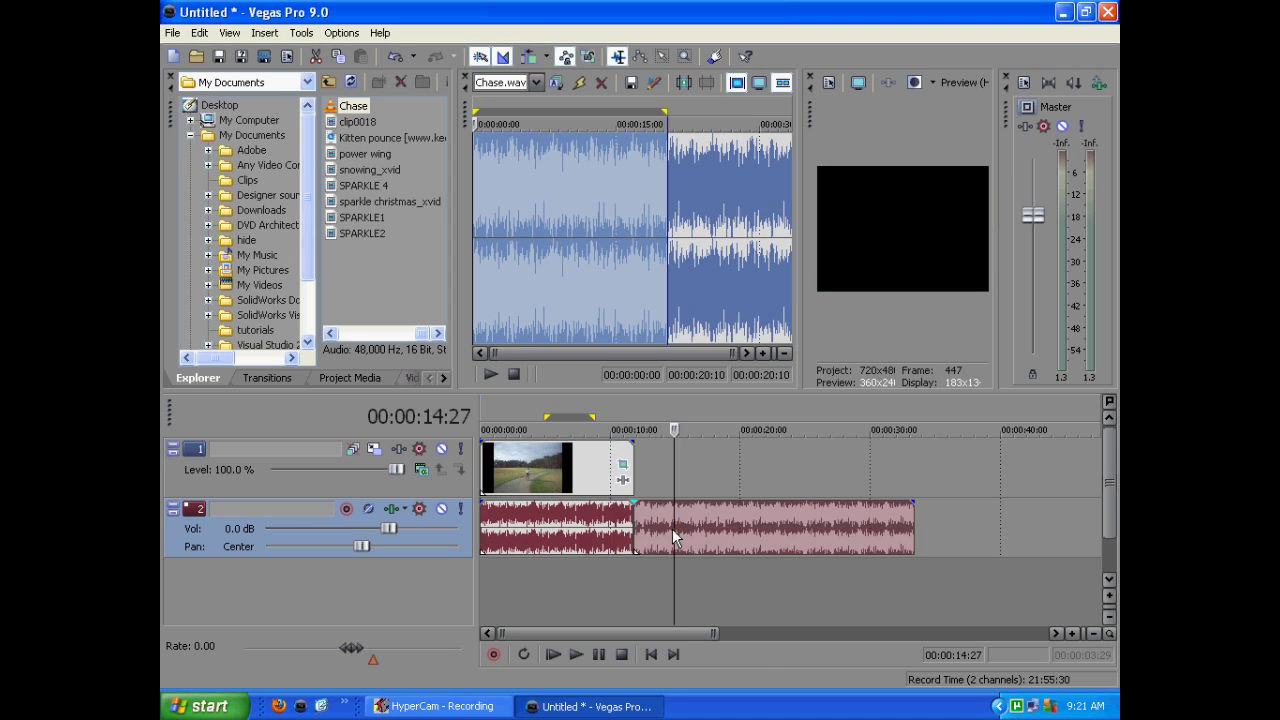
pyautogui.press('Delete')
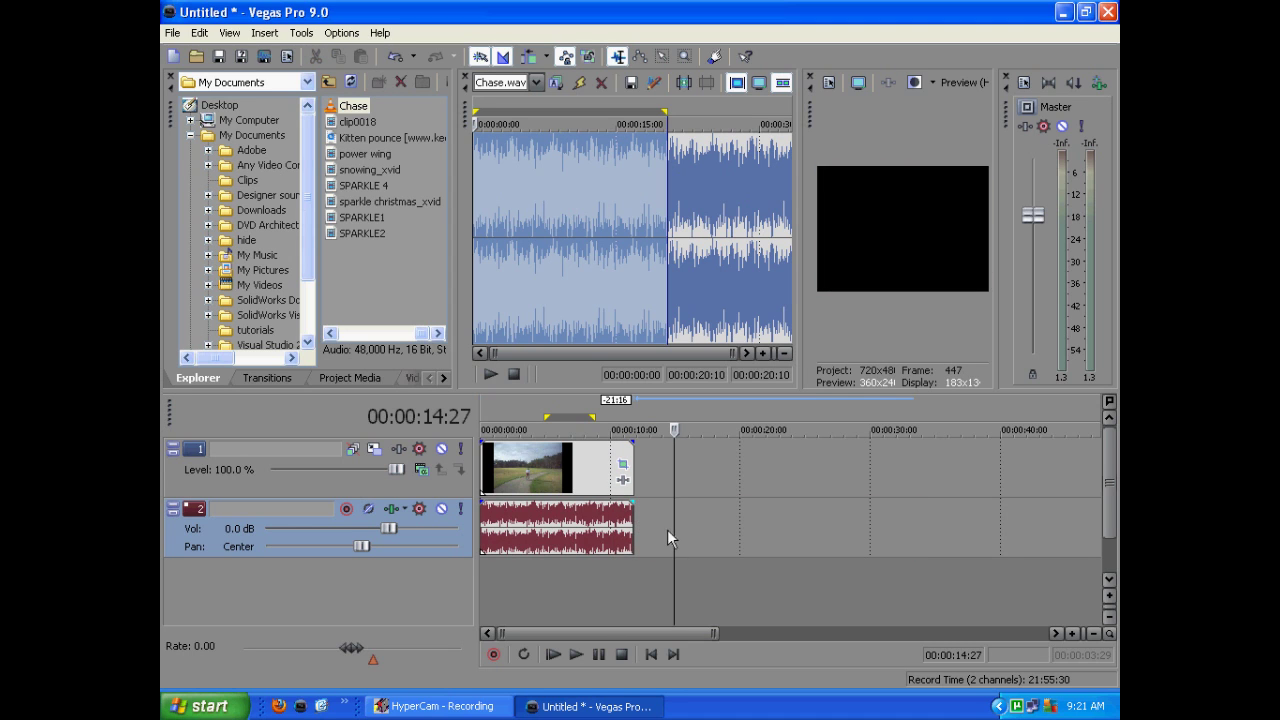
pyautogui.hotkey('ctrl', 'z')
# - Trim the end edge of the Chase audio back to the video's end at 00:00:11:25, and undo the trim
pyautogui.click(634, 525)
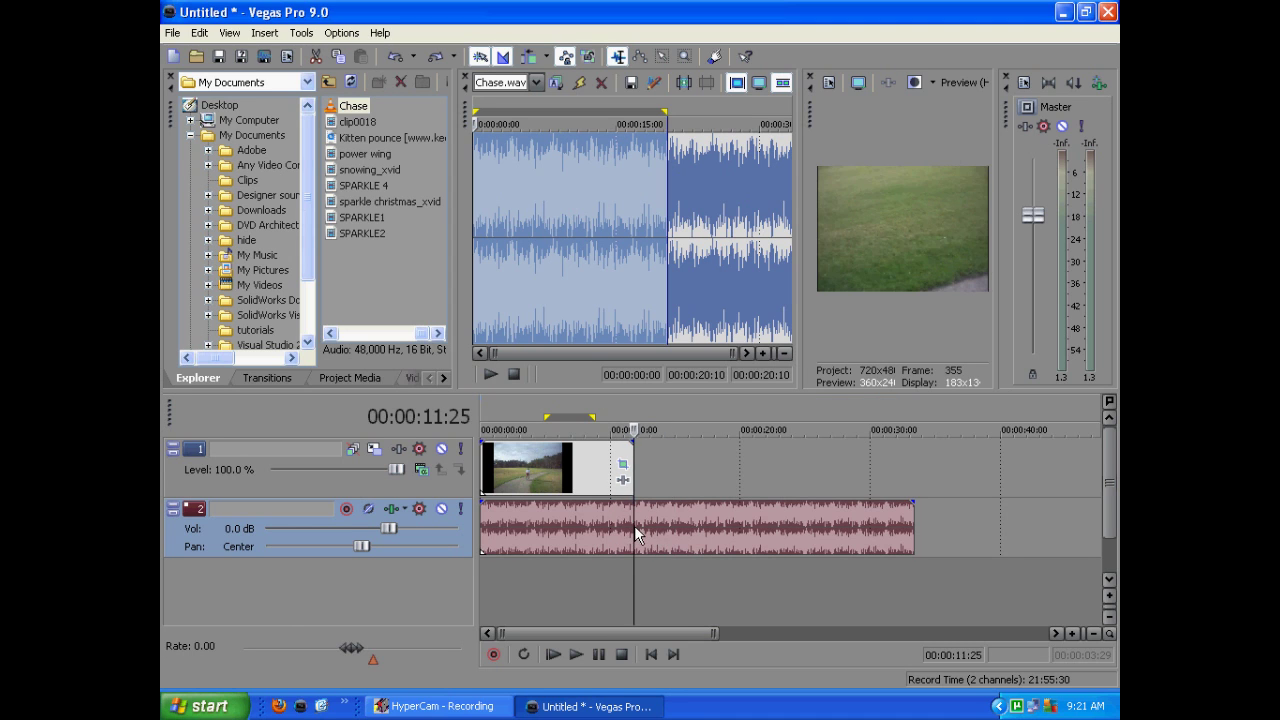
pyautogui.moveTo(913, 517); pyautogui.dragTo(640, 530)
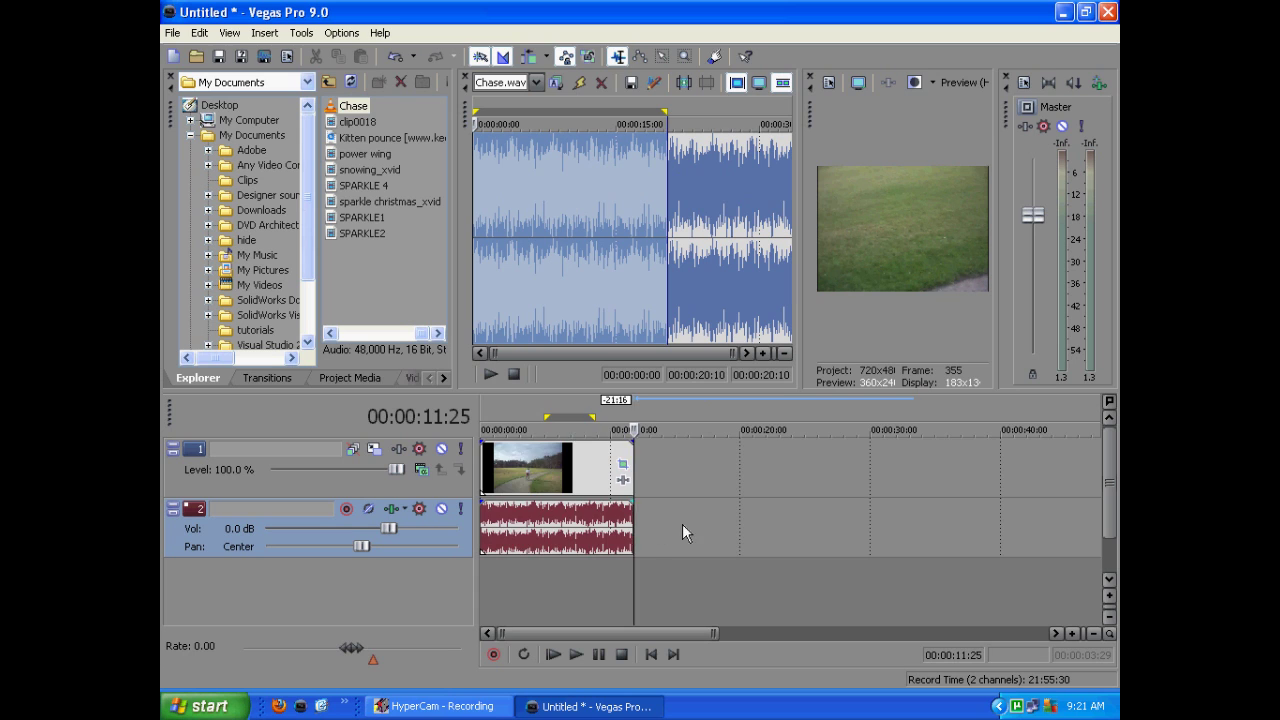
pyautogui.hotkey('ctrl', 'z')
pyautogui.hotkey('ctrl', 'y')
pyautogui.click(597, 528)
pyautogui.click(633, 518)
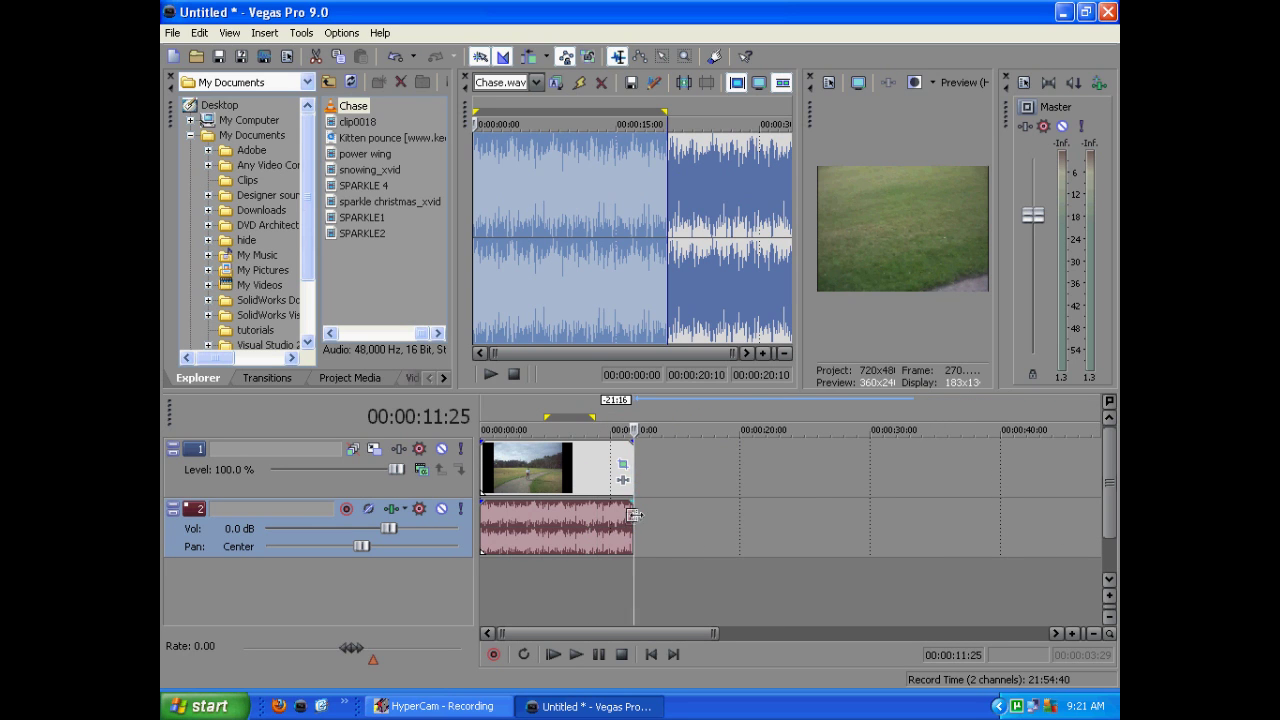
pyautogui.hotkey('ctrl', 'z')
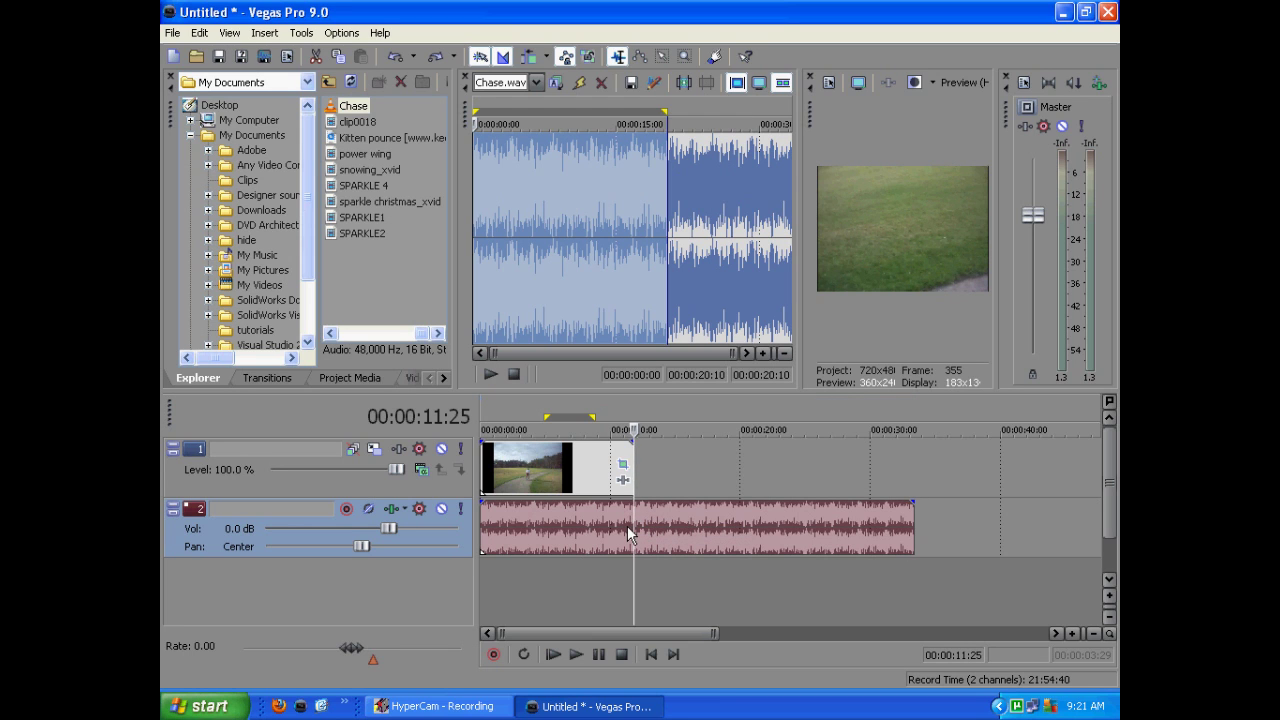
pyautogui.scroll(3, 627, 525)
pyautogui.scroll(3, 627, 525)
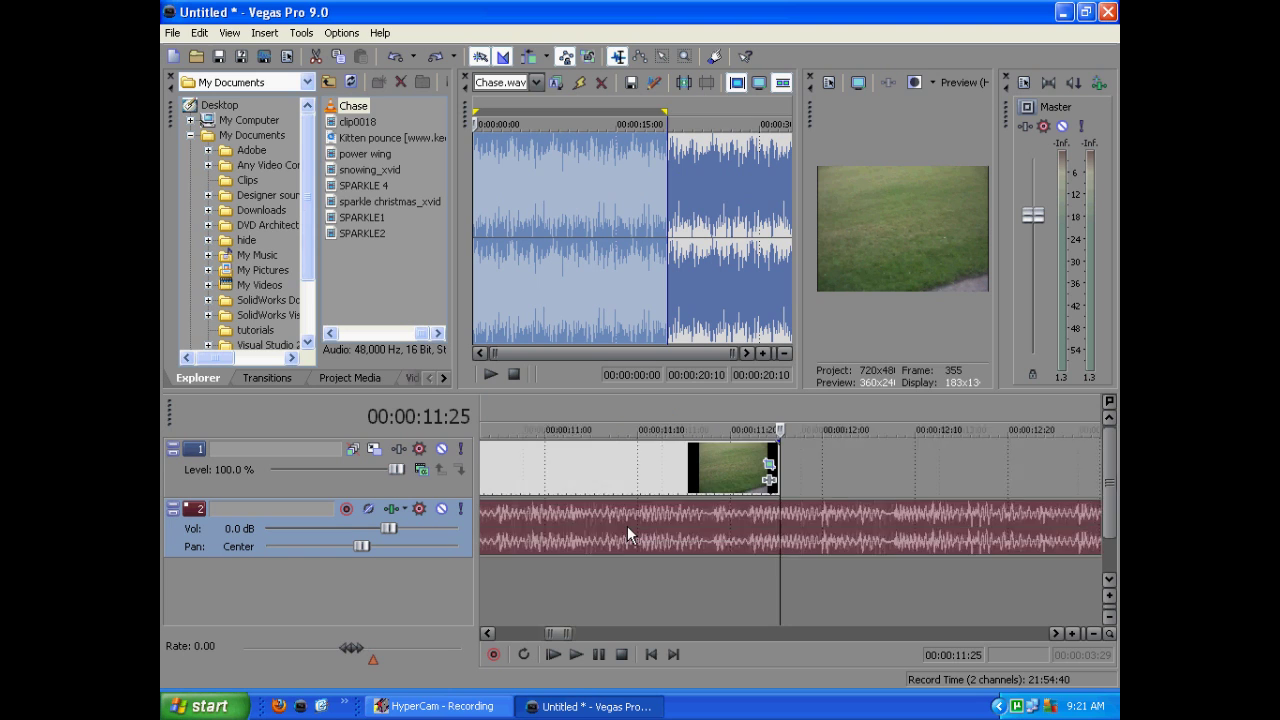
pyautogui.scroll(-8, 627, 525)
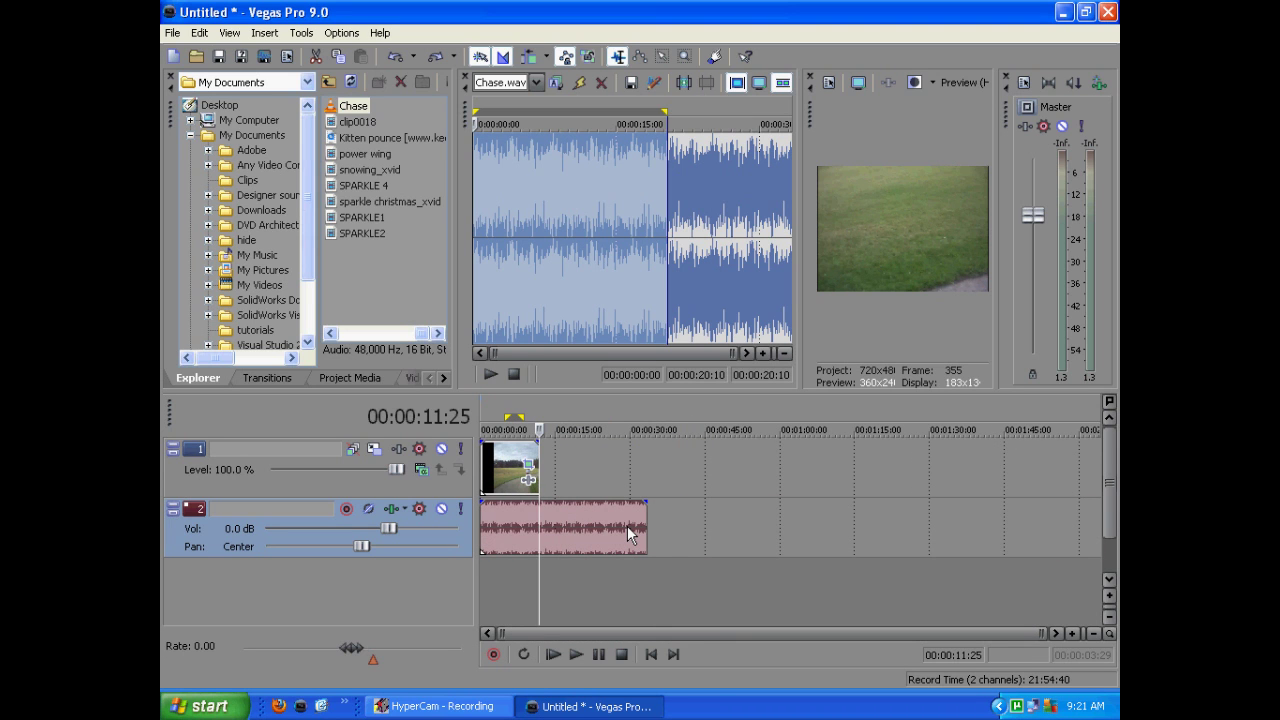
# - Split the Chase audio on track 2 at the video's end, 00:00:11:25, and delete the part after the split
pyautogui.scroll(15, 541, 524)
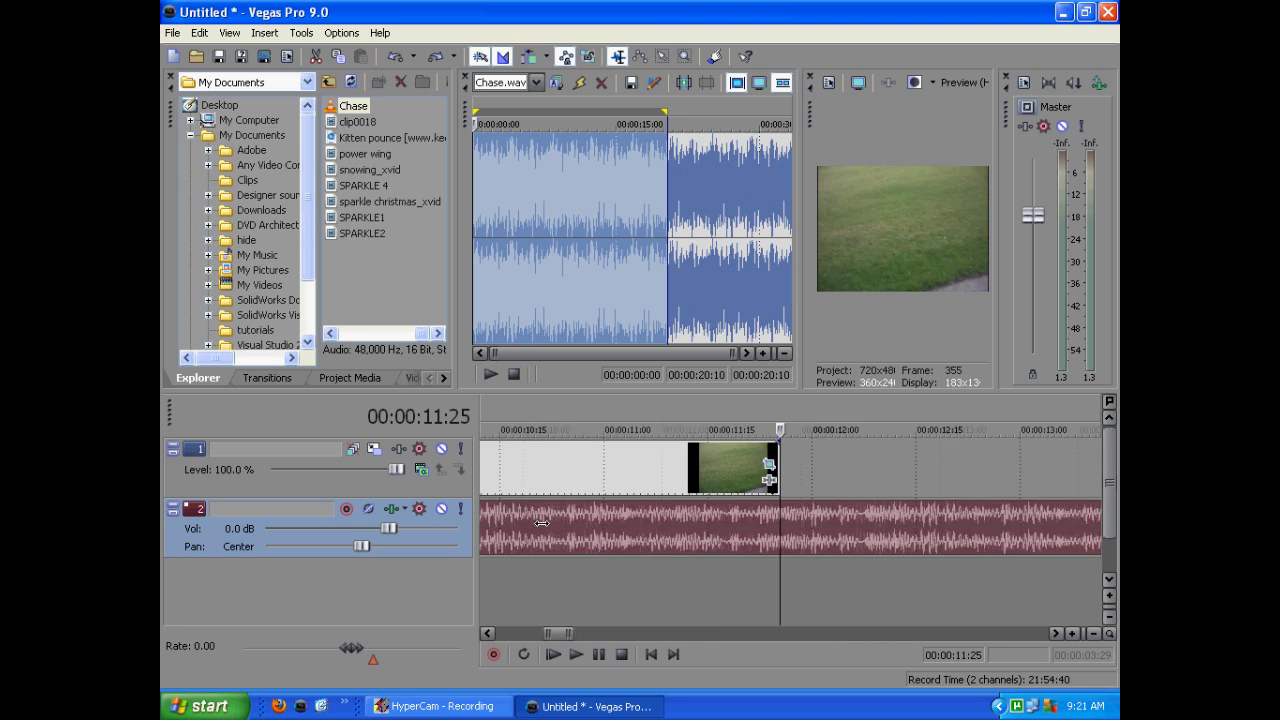
pyautogui.scroll(5, 809, 521)
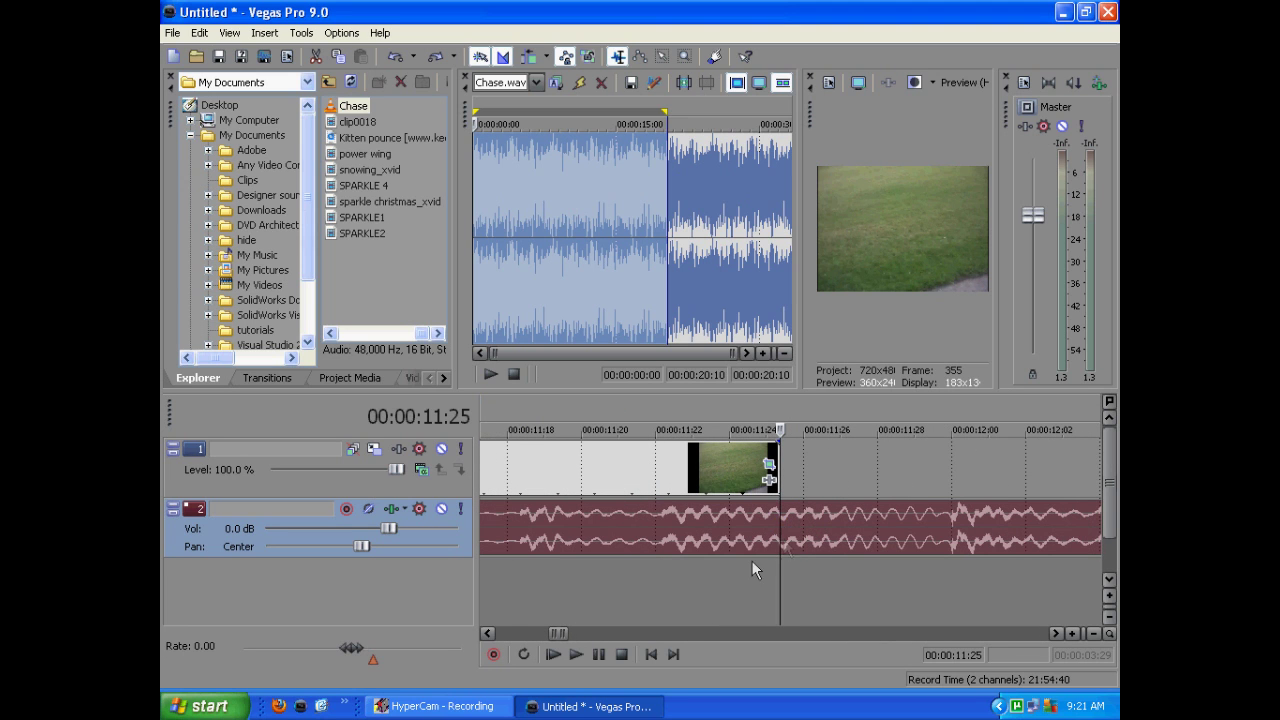
pyautogui.press('s')
pyautogui.click(811, 519)
pyautogui.press('Delete')
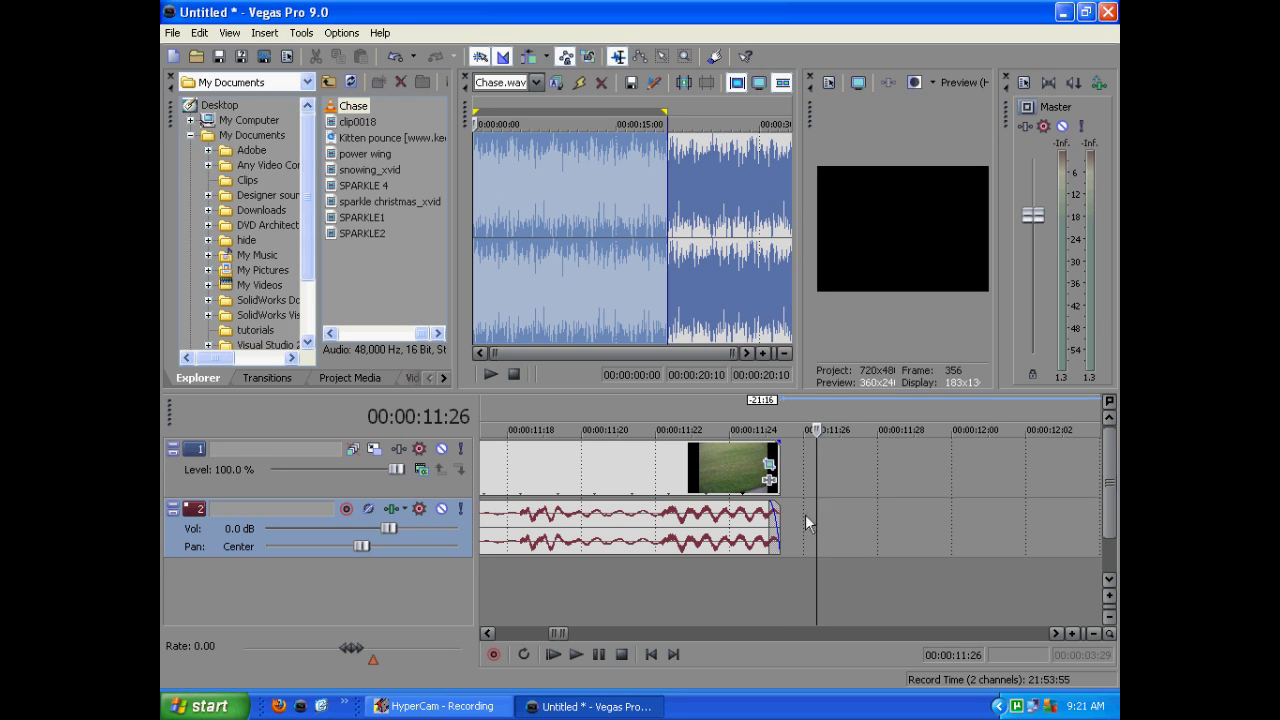
# - Remove the short fade-out at the end of the Chase audio event by setting its fade offset to zero
pyautogui.click(779, 525)
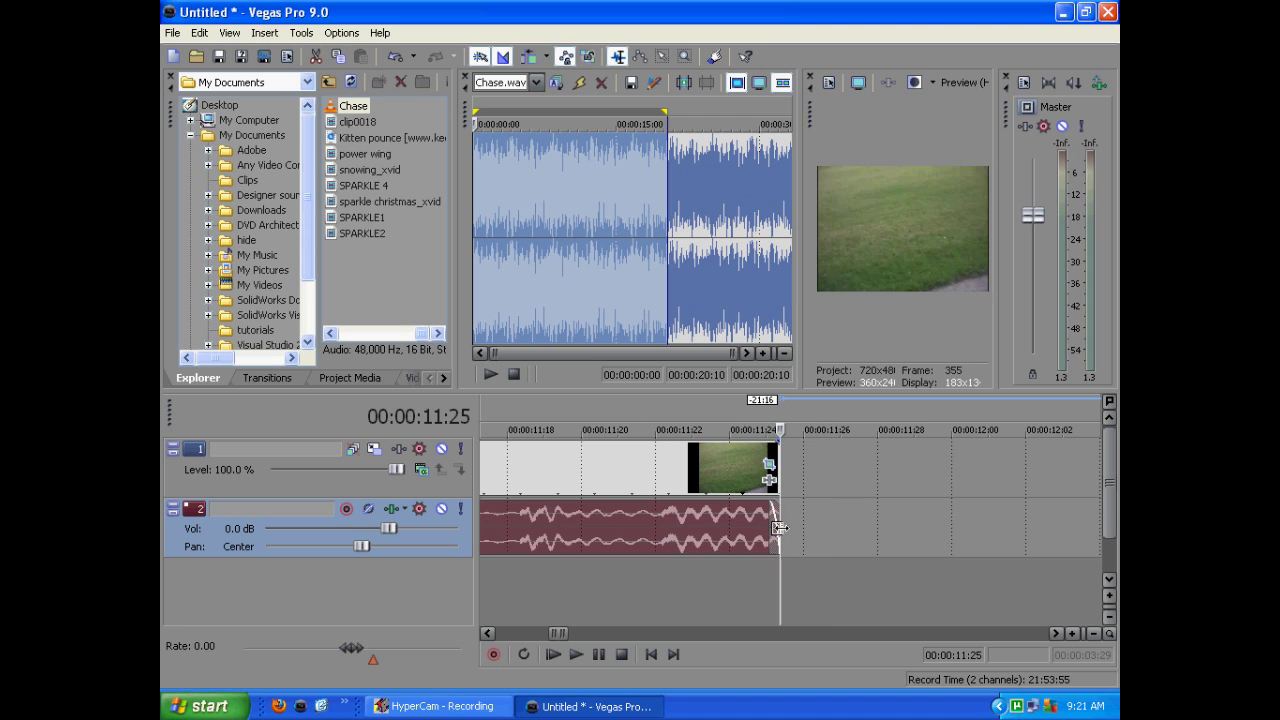
pyautogui.scroll(4, 778, 535)
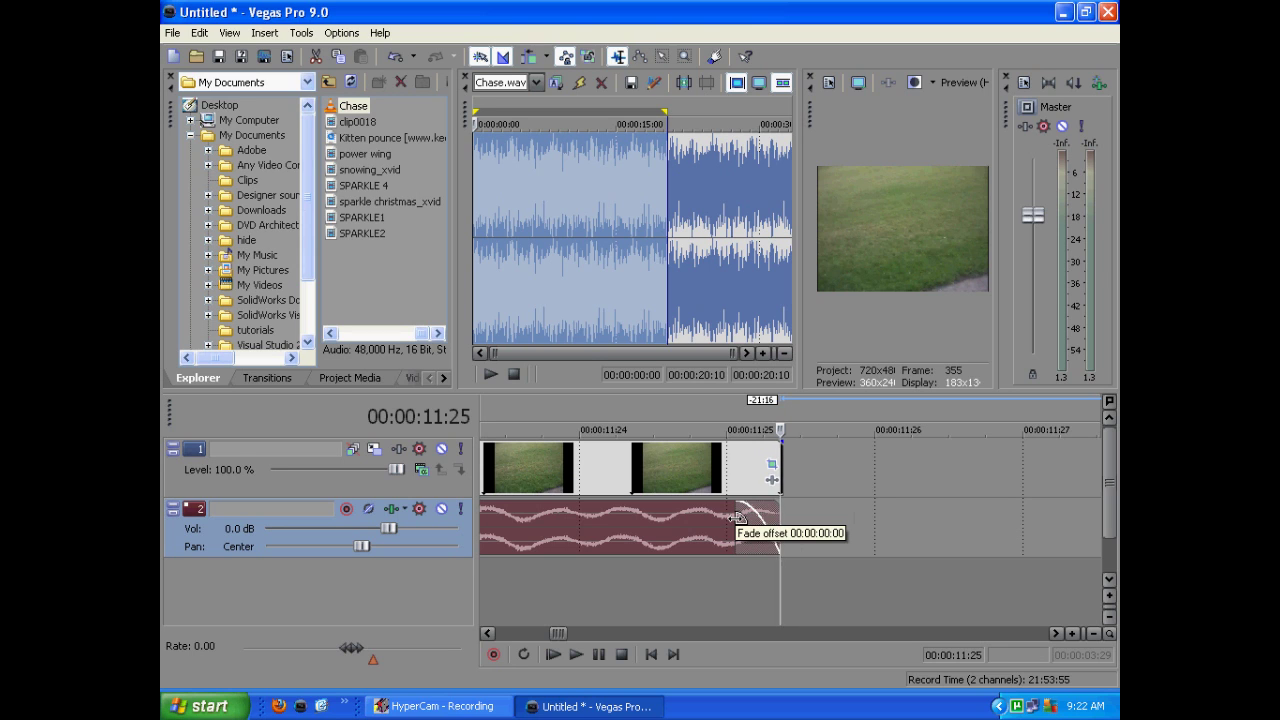
pyautogui.click(735, 517)
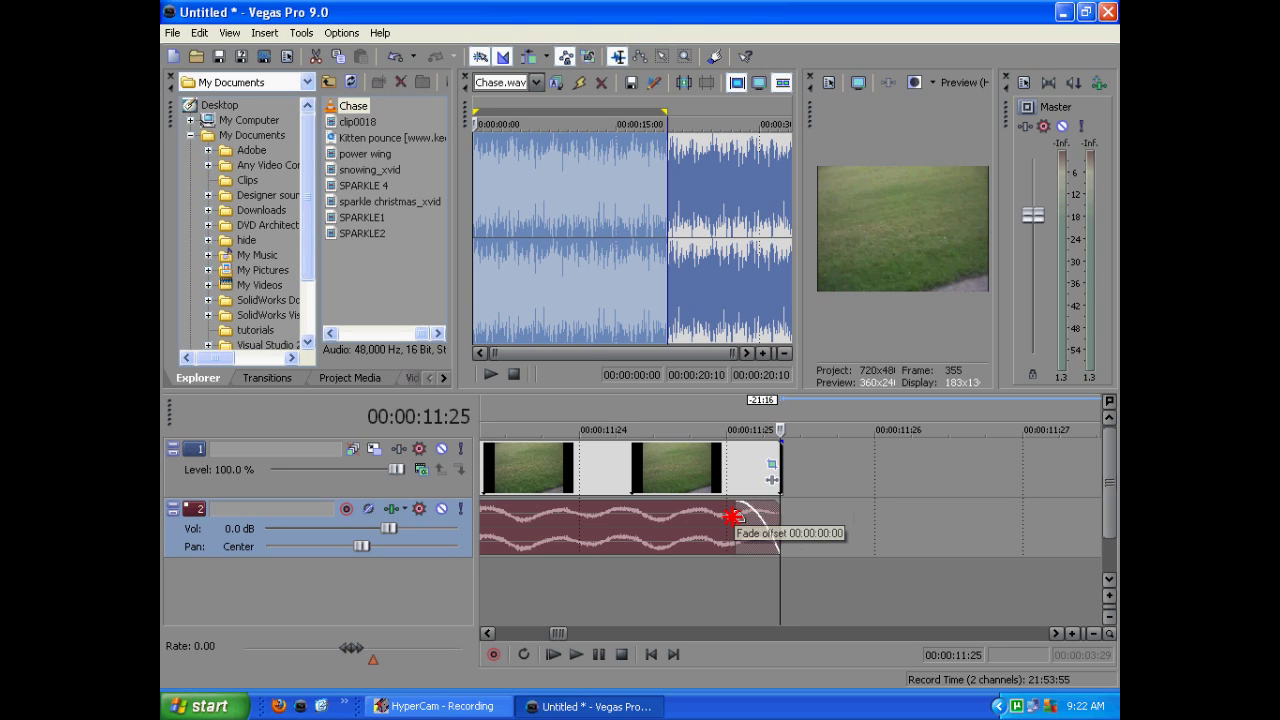
pyautogui.moveTo(735, 517); pyautogui.dragTo(783, 510)
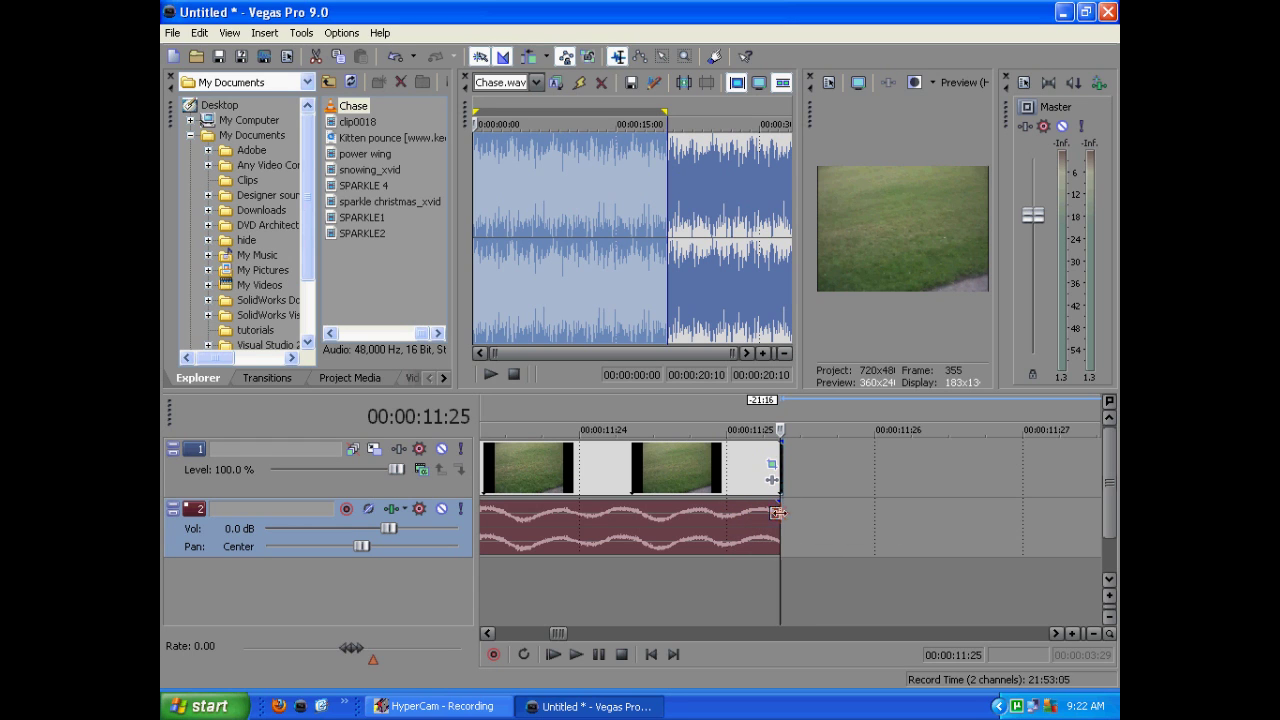
# - Add a fade-out to the end of the Chase audio, starting at about 00:00:11:11
pyautogui.scroll(-5, 760, 540)
pyautogui.click(679, 541)
pyautogui.scroll(-3, 681, 541)
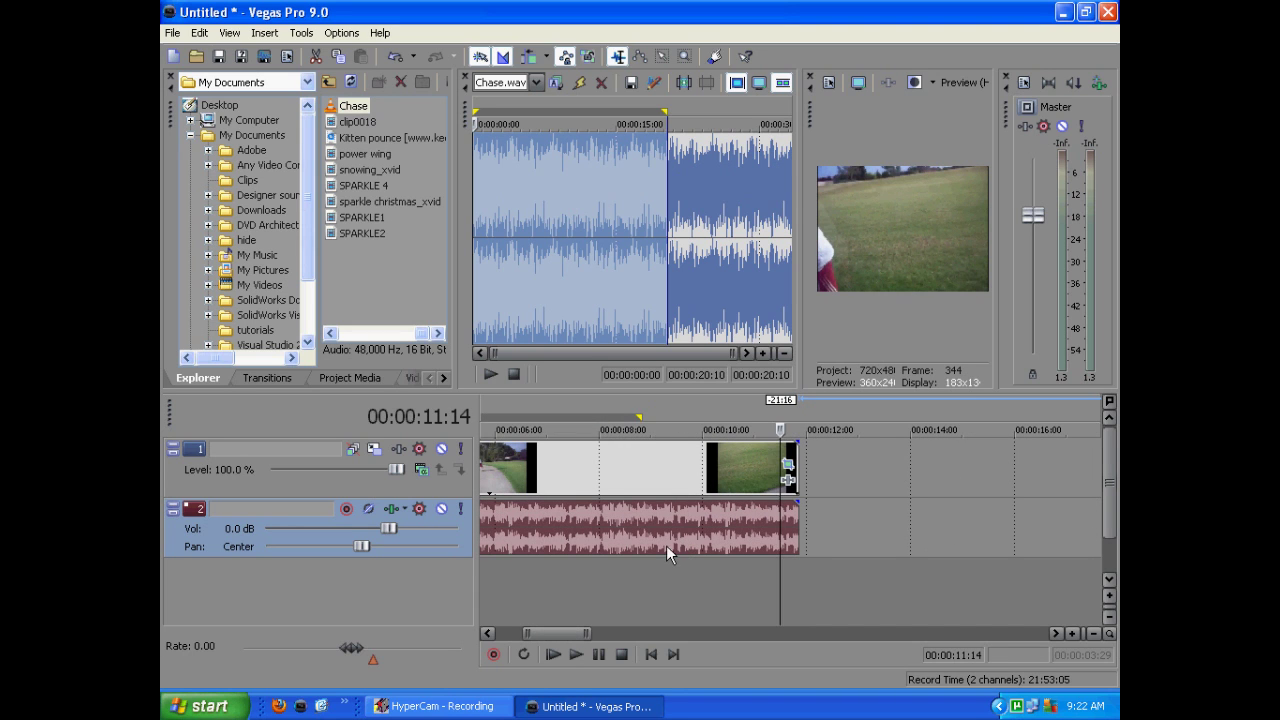
pyautogui.scroll(-4, 520, 513)
pyautogui.scroll(3, 520, 516)
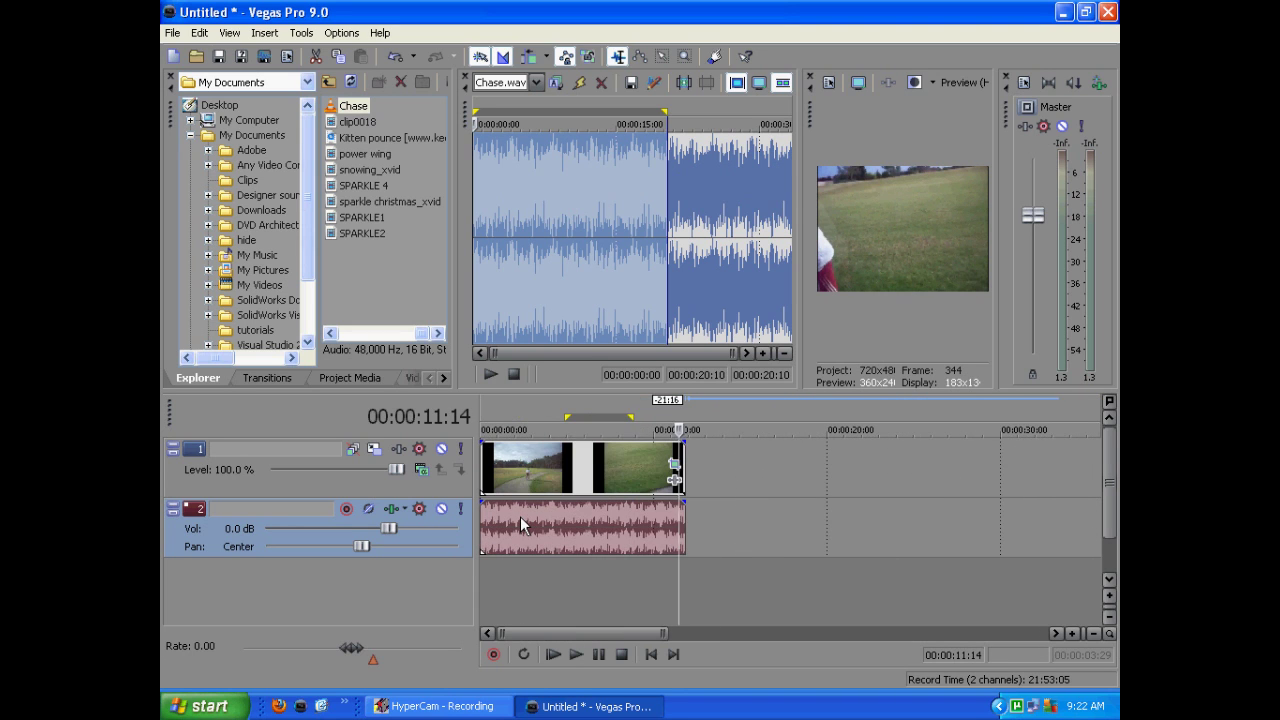
pyautogui.scroll(-3, 520, 516)
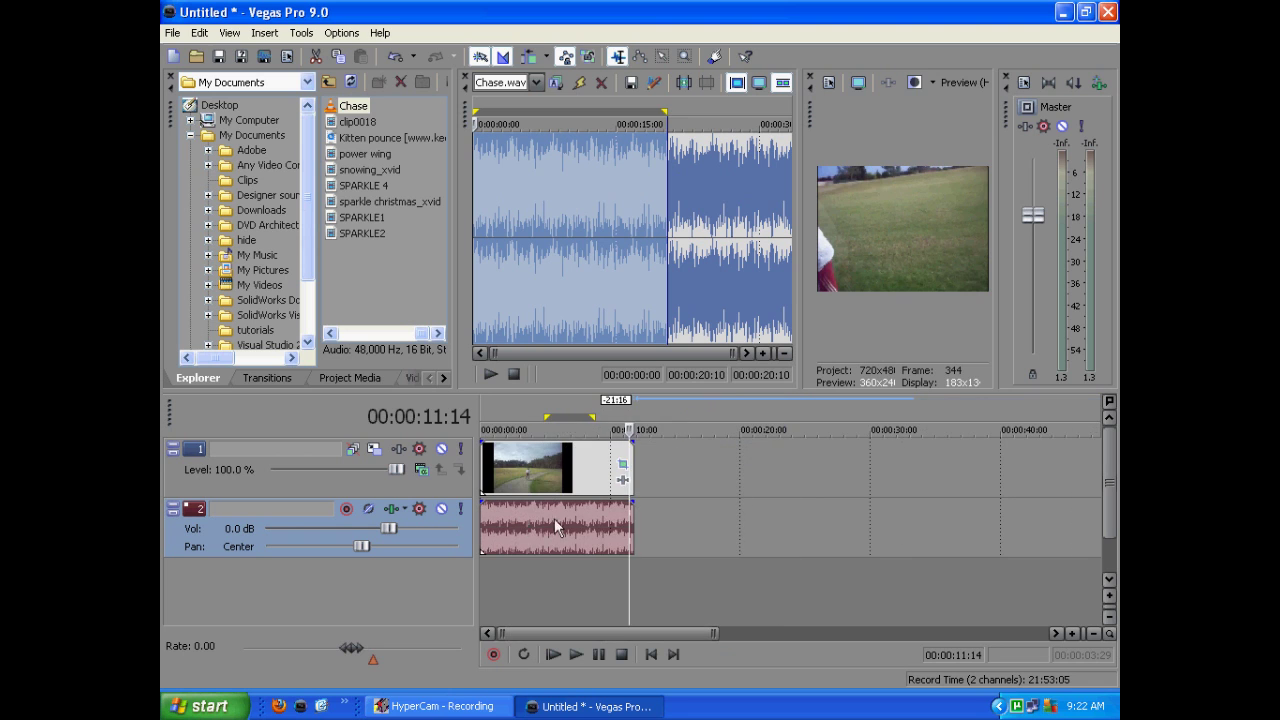
pyautogui.click(634, 520)
pyautogui.scroll(5, 668, 534)
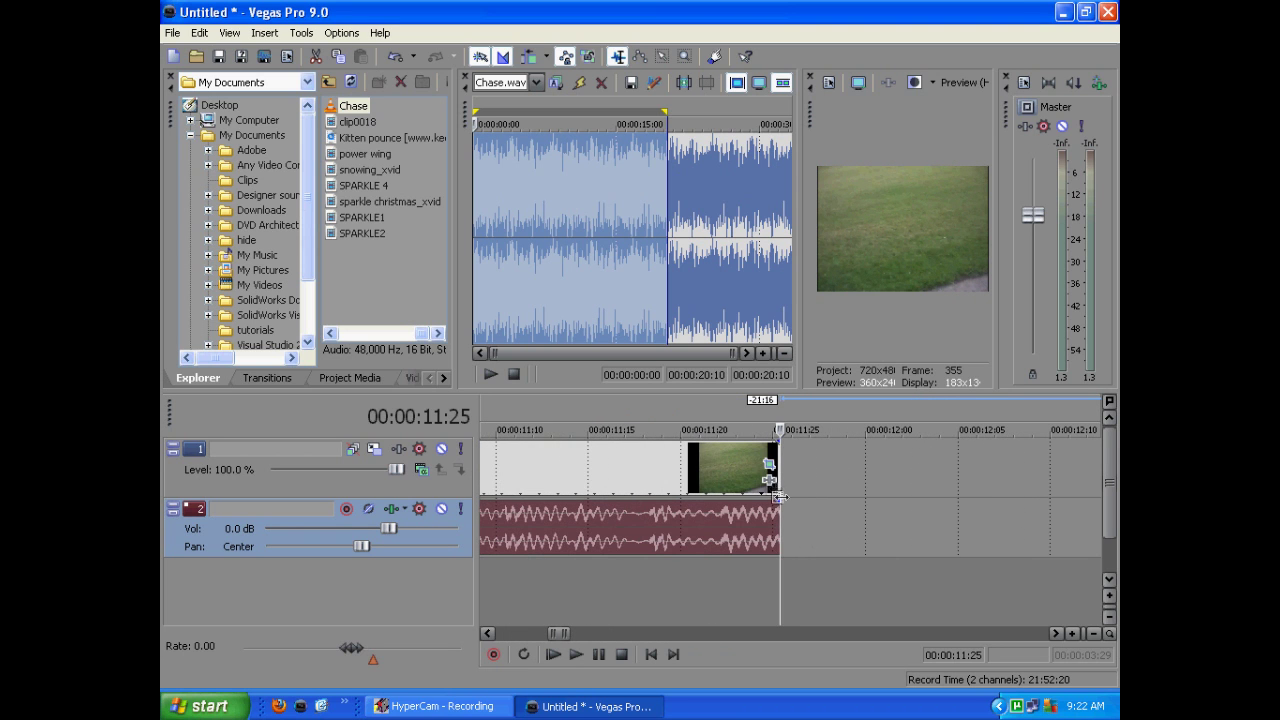
pyautogui.moveTo(782, 503); pyautogui.dragTo(510, 510)
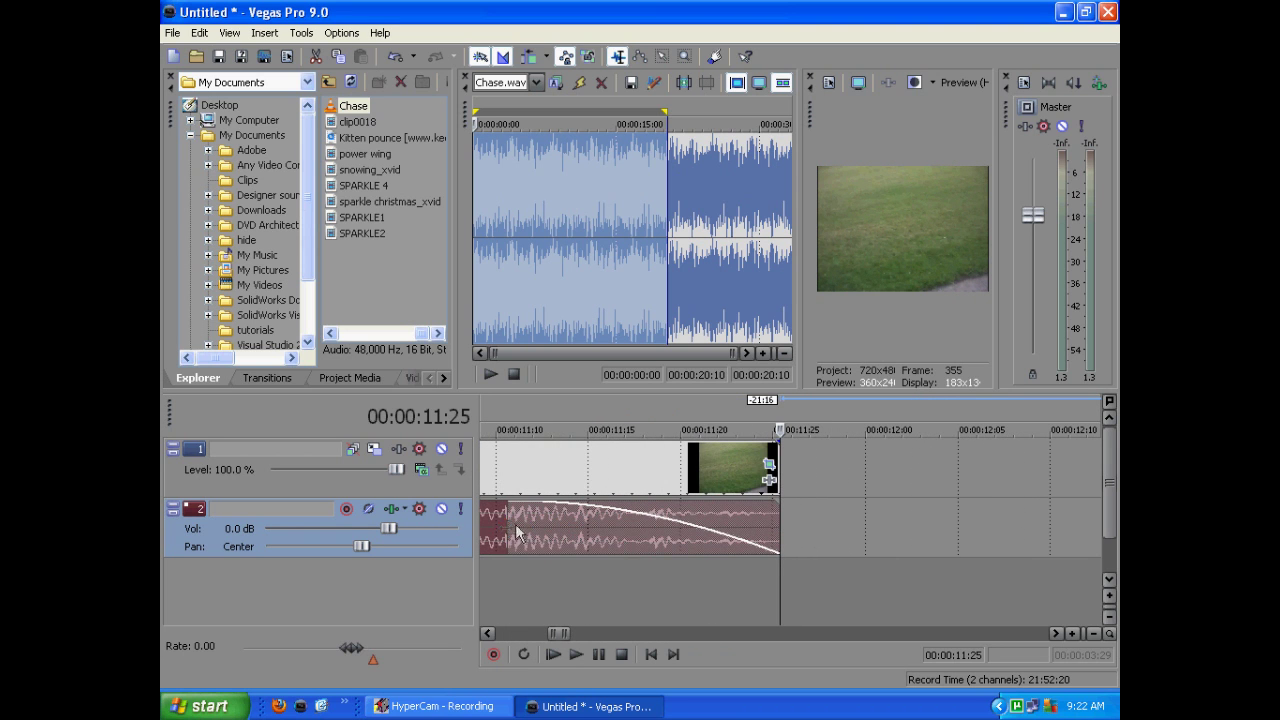
pyautogui.click(627, 535)
pyautogui.scroll(-5, 627, 535)
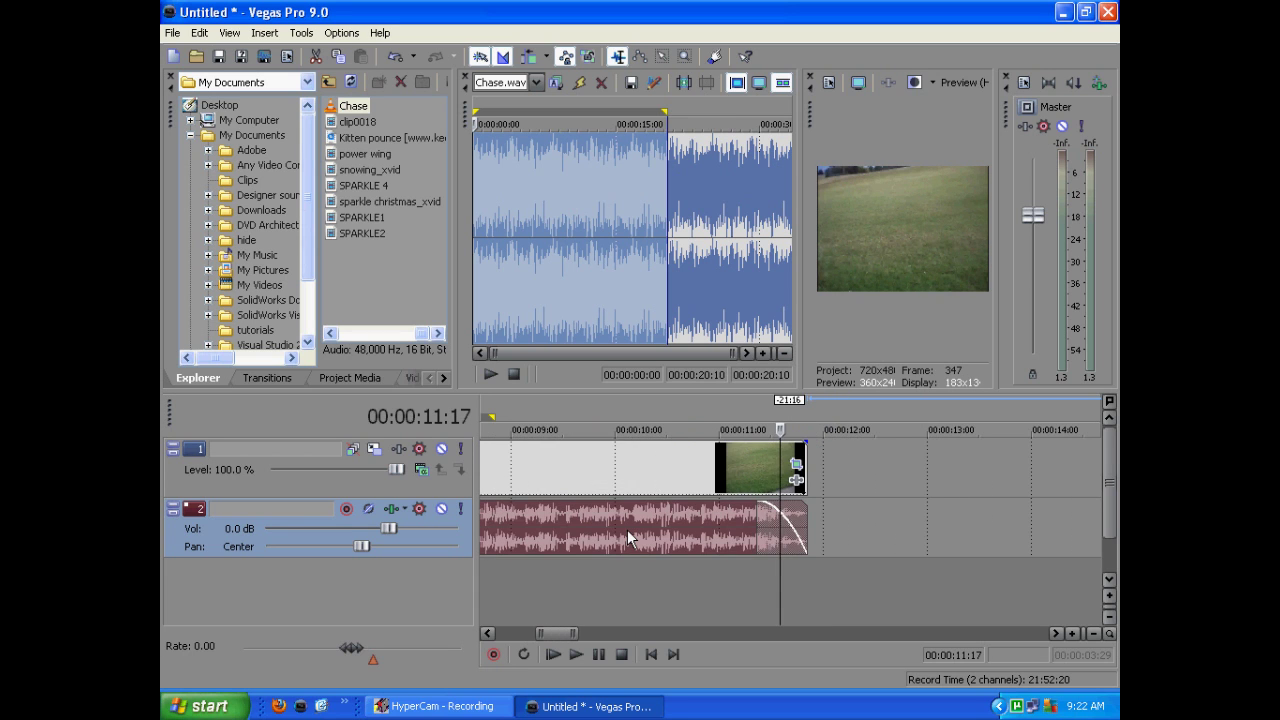
# - Add a fade-out to the end of the video event on track 1, starting at about 00:00:11:12
pyautogui.scroll(4, 627, 535)
pyautogui.click(757, 487)
pyautogui.scroll(5, 792, 482)
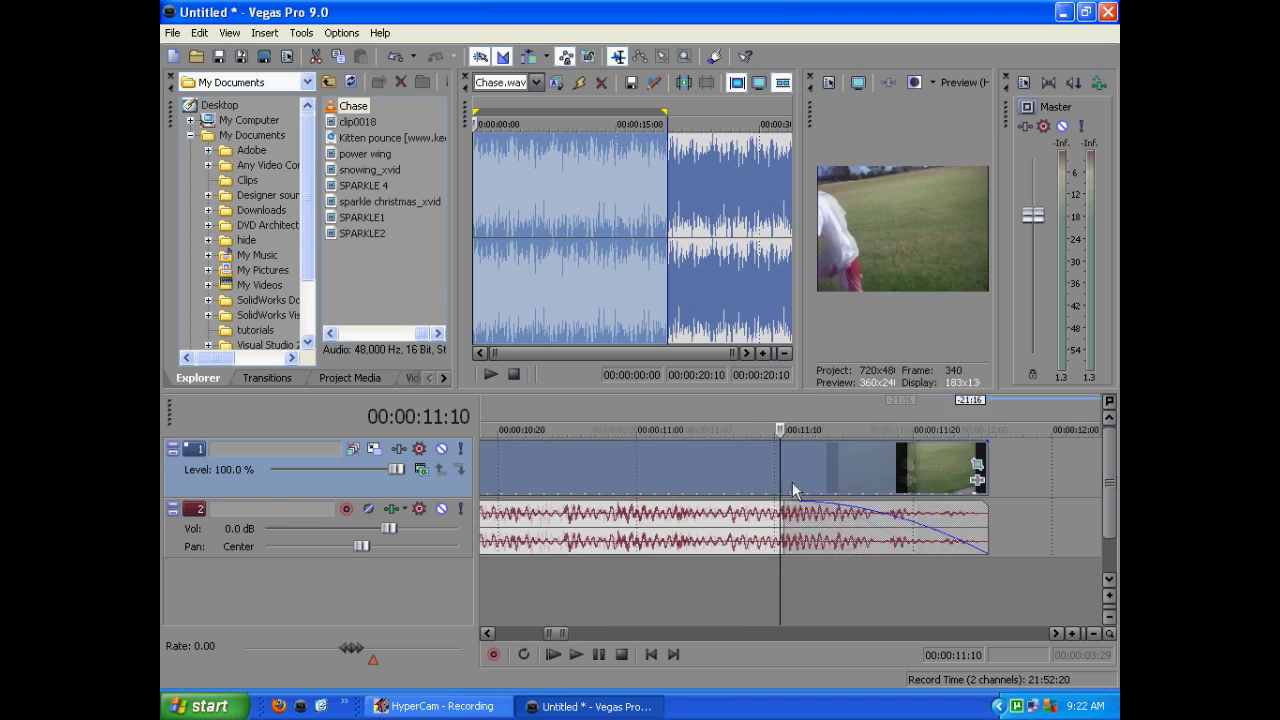
pyautogui.scroll(-3, 1020, 505)
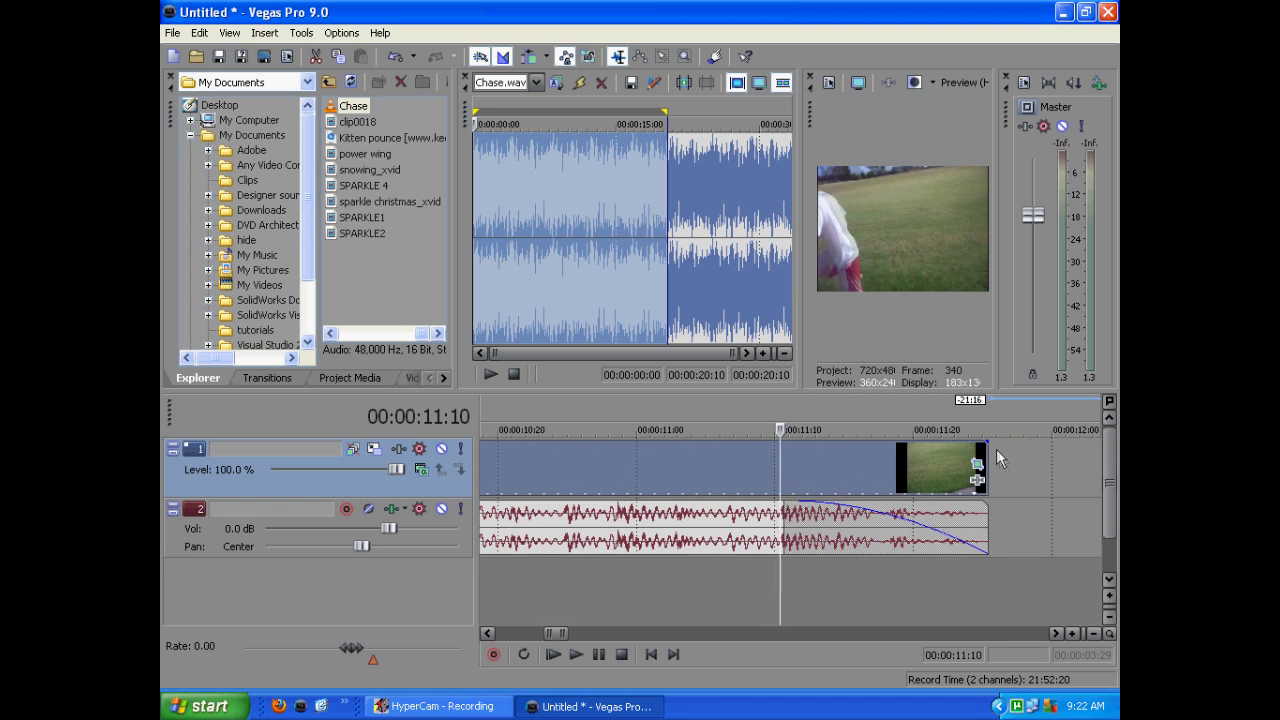
pyautogui.click(893, 470)
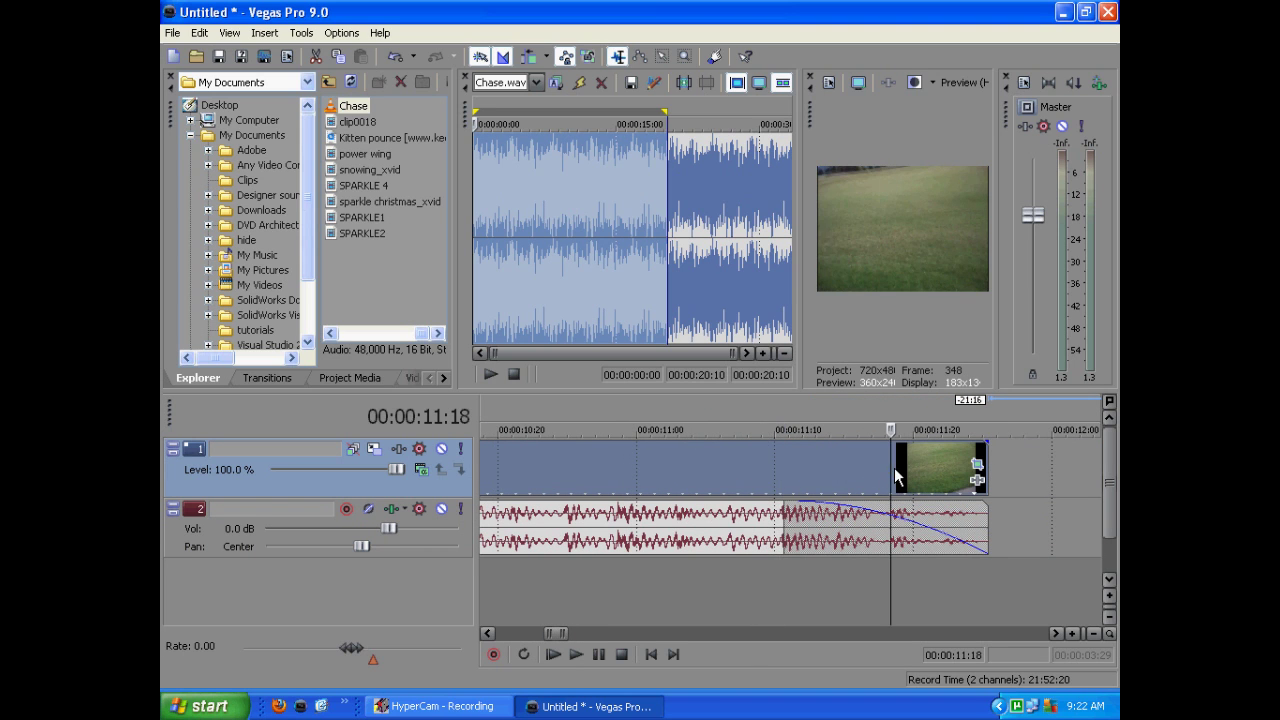
pyautogui.click(987, 451)
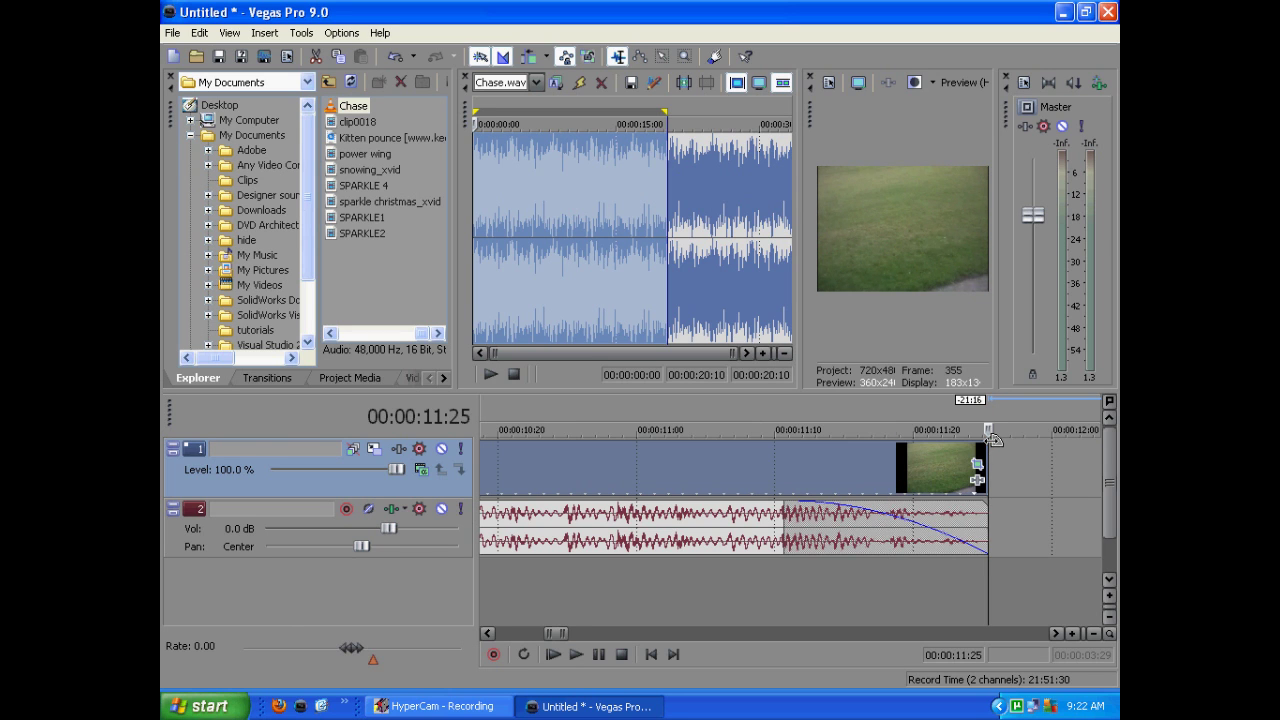
pyautogui.scroll(3, 988, 451)
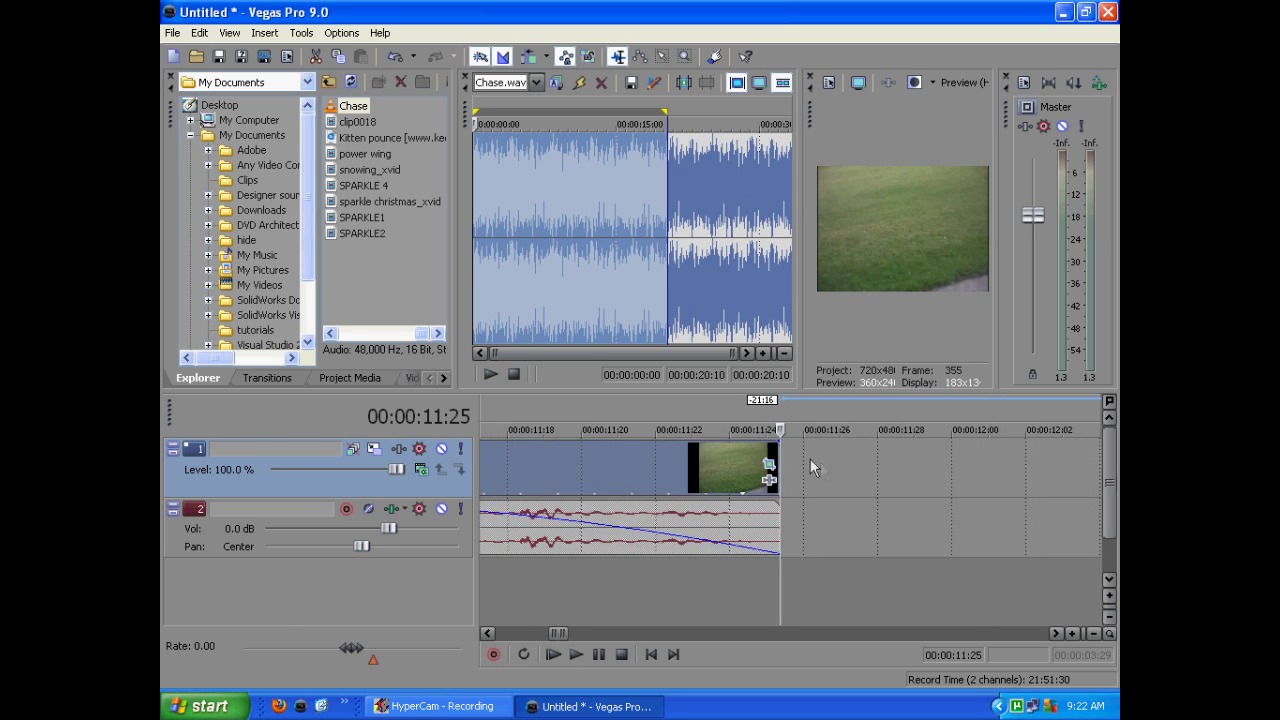
pyautogui.click(712, 460)
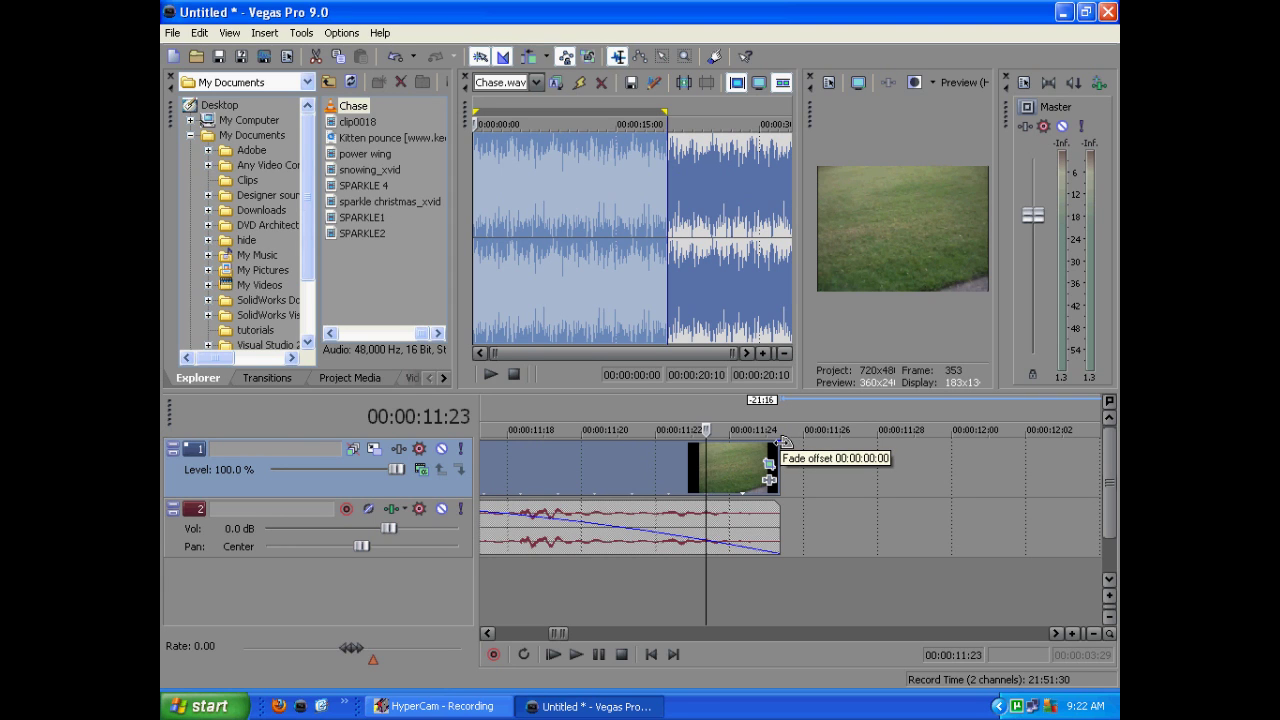
pyautogui.moveTo(782, 442)
pyautogui.mouseDown()
pyautogui.moveTo(430, 460)
pyautogui.moveTo(501, 462)
pyautogui.mouseUp()
pyautogui.scroll(-1, 533, 480)
pyautogui.scroll(-1, 617, 493)
pyautogui.moveTo(676, 462); pyautogui.dragTo(576, 468)
pyautogui.click(542, 474)
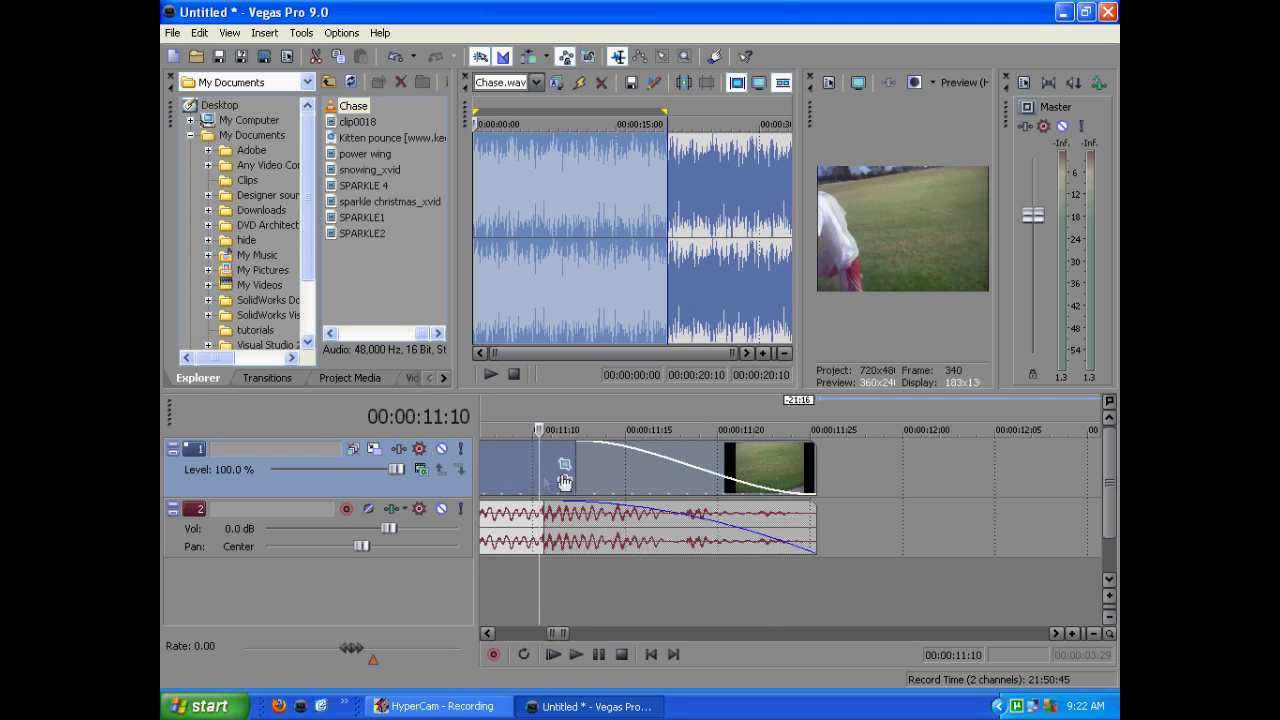
# - Play the timeline from shortly before the fade-outs to preview the ending, and pause after the clips end
pyautogui.scroll(-4, 569, 472)
pyautogui.scroll(4, 815, 483)
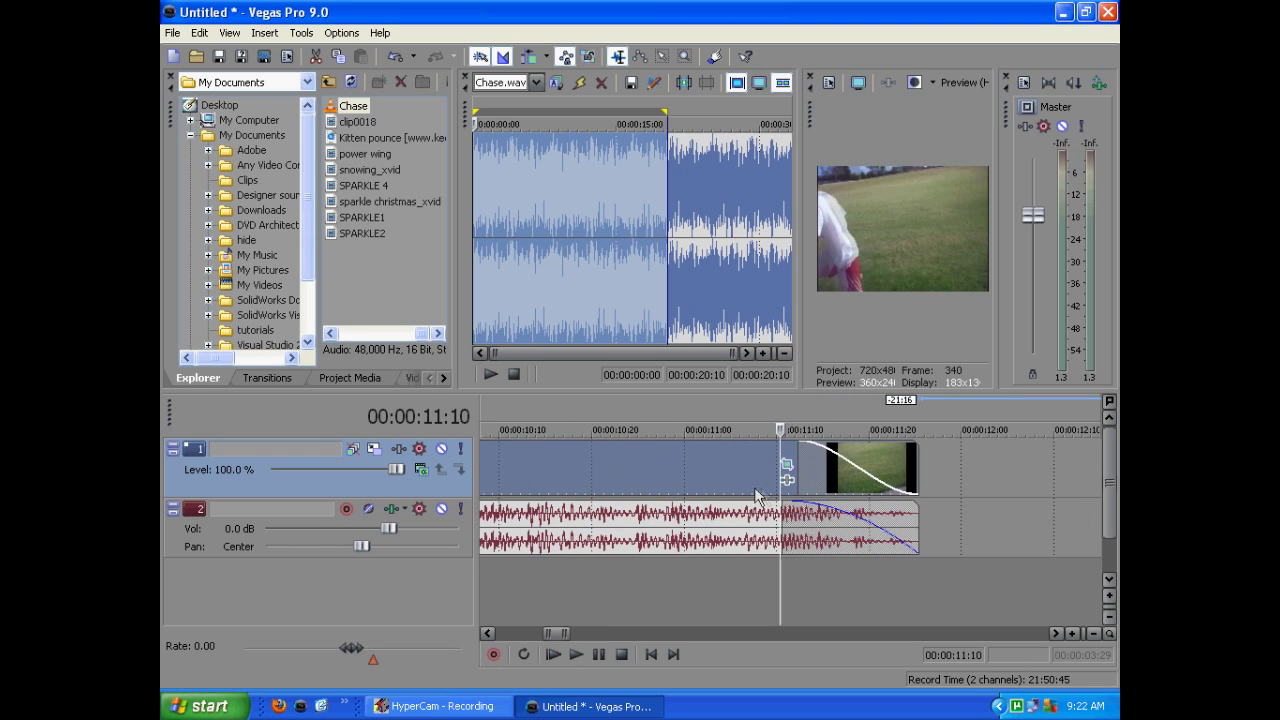
pyautogui.click(722, 475)
pyautogui.click(576, 654)
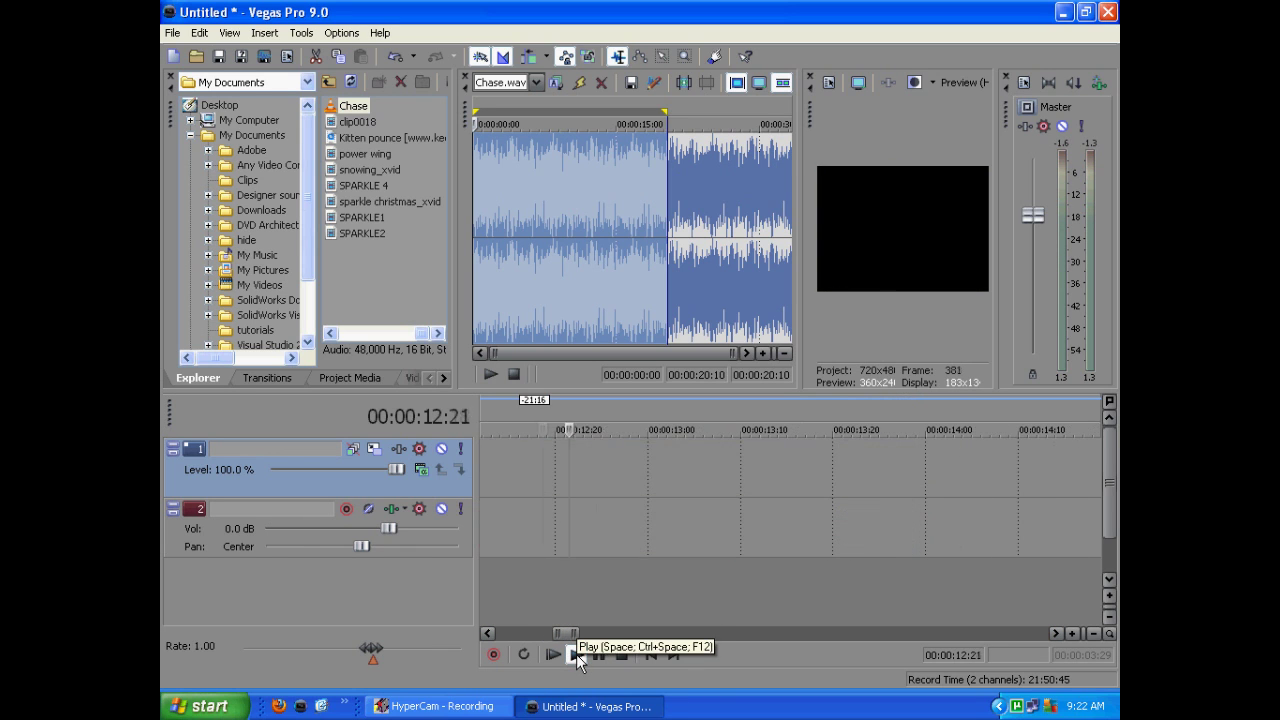
pyautogui.click(598, 654)
pyautogui.scroll(-4, 605, 582)
pyautogui.scroll(-2, 604, 597)
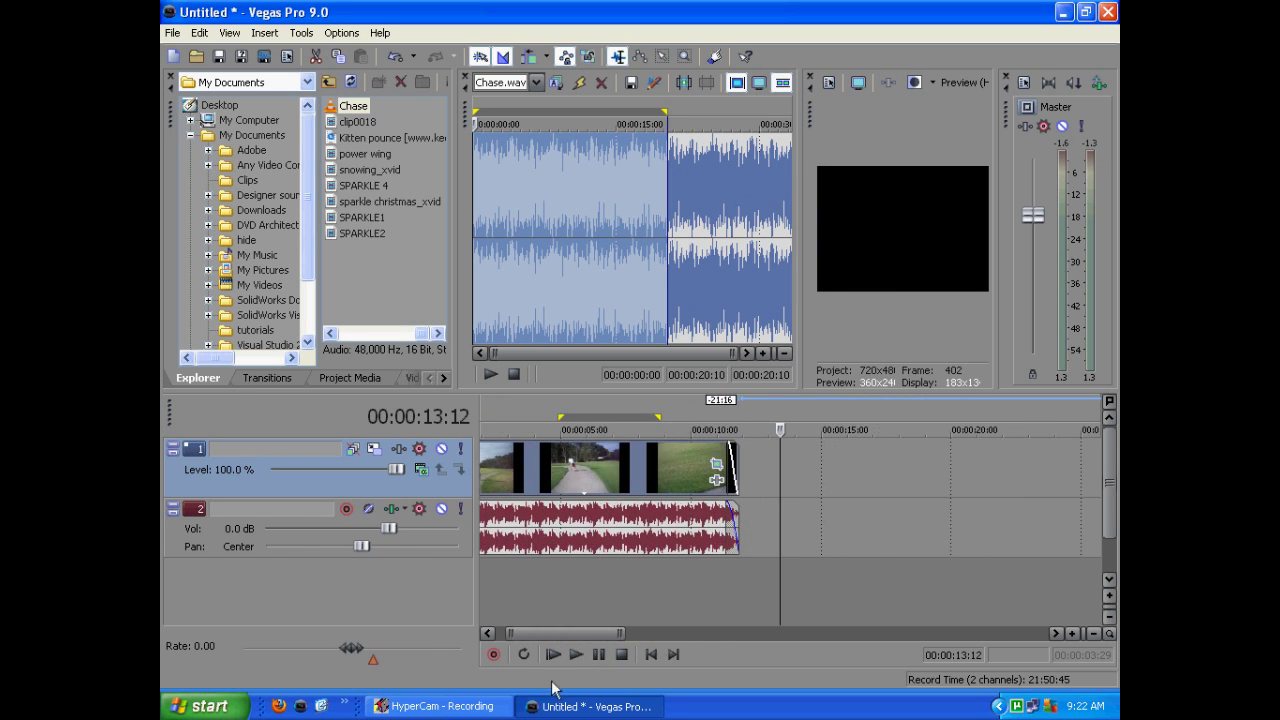
# - Play the whole project from the start, pause it, and place the cursor at 00:00:02:02 in the video event
pyautogui.click(553, 654)
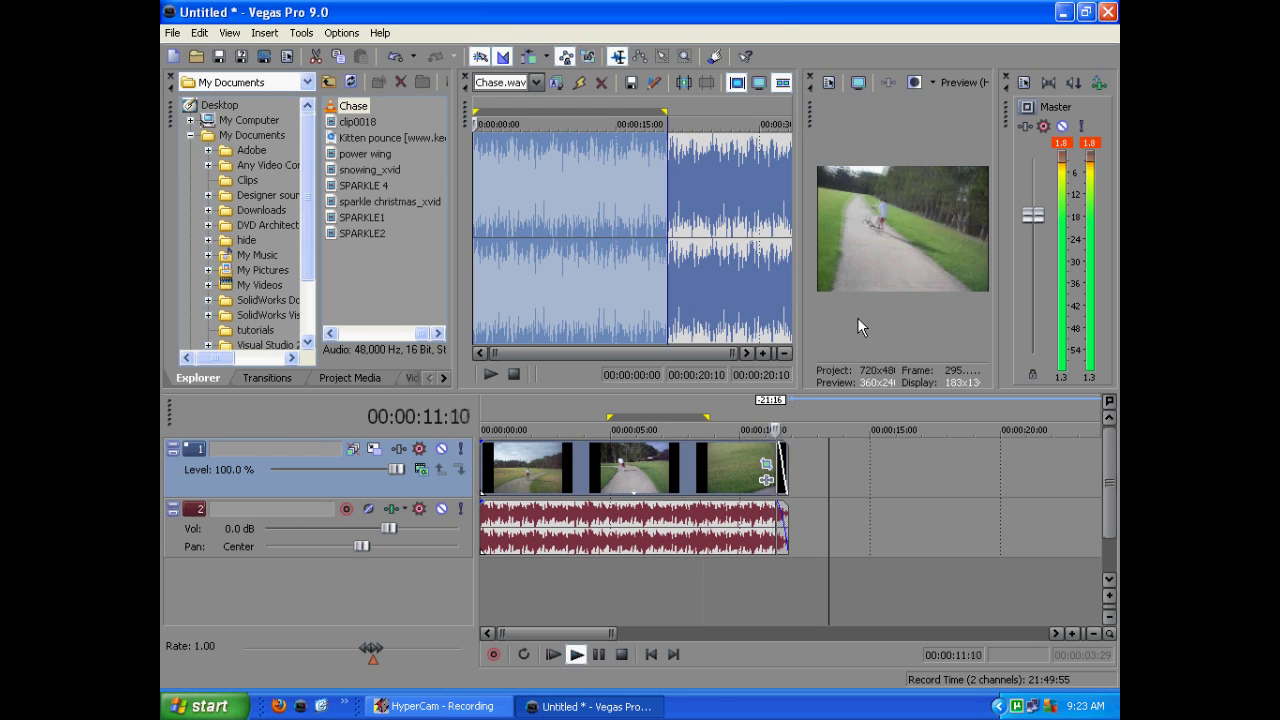
pyautogui.click(599, 655)
pyautogui.click(606, 534)
pyautogui.click(540, 522)
pyautogui.click(593, 536)
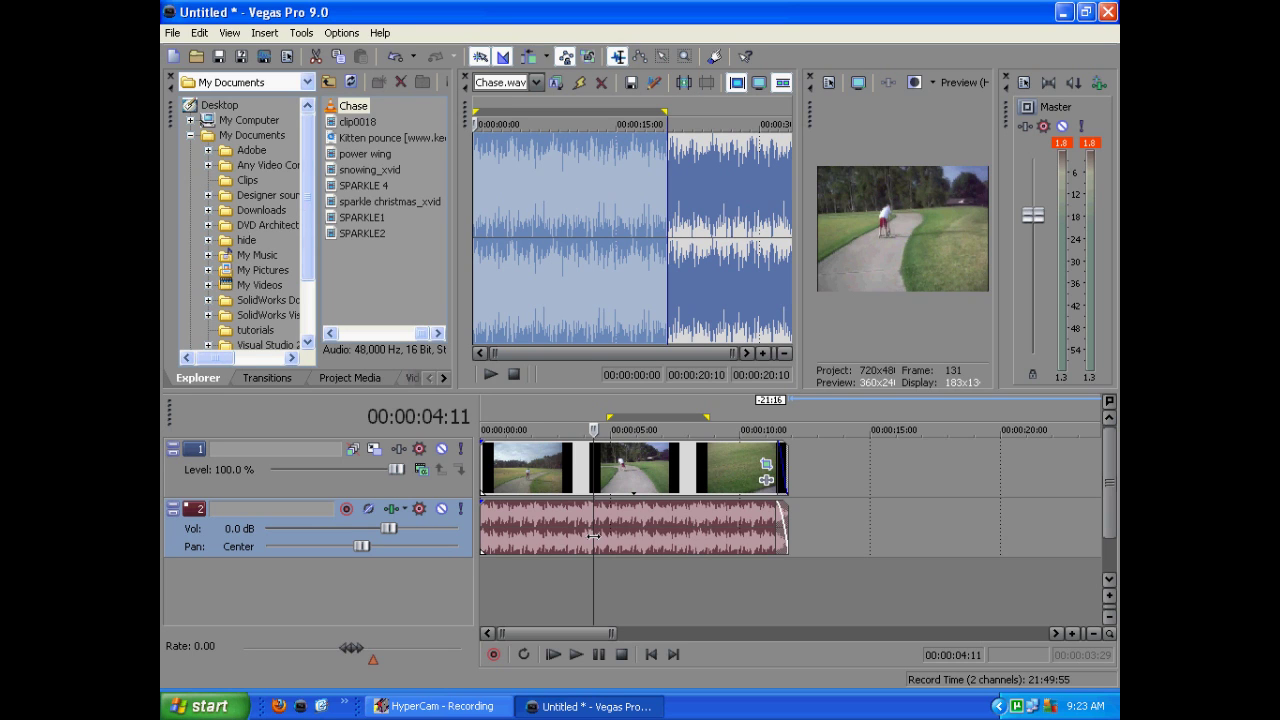
pyautogui.click(534, 487)
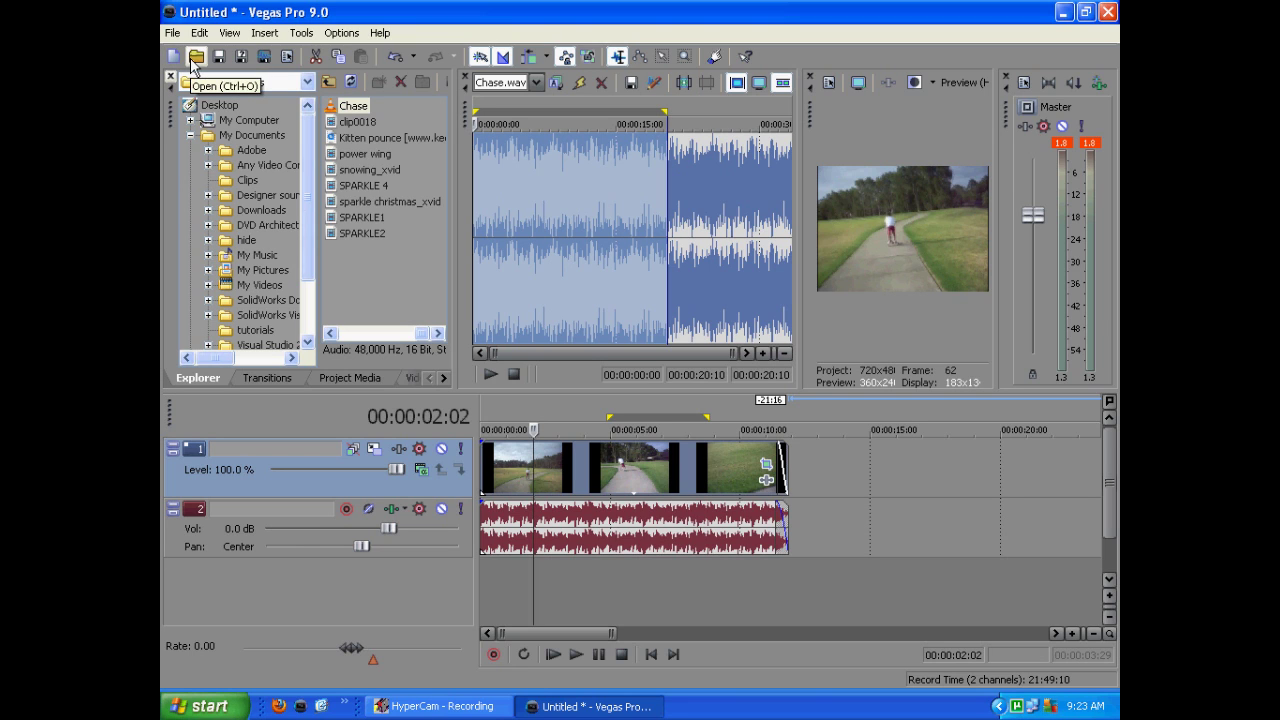
# - Set up a render named Tutorial 1 as Windows Media Video V11 (*.wmv) with the 5 Mbps HD 720-25p Video template
pyautogui.click(265, 58)
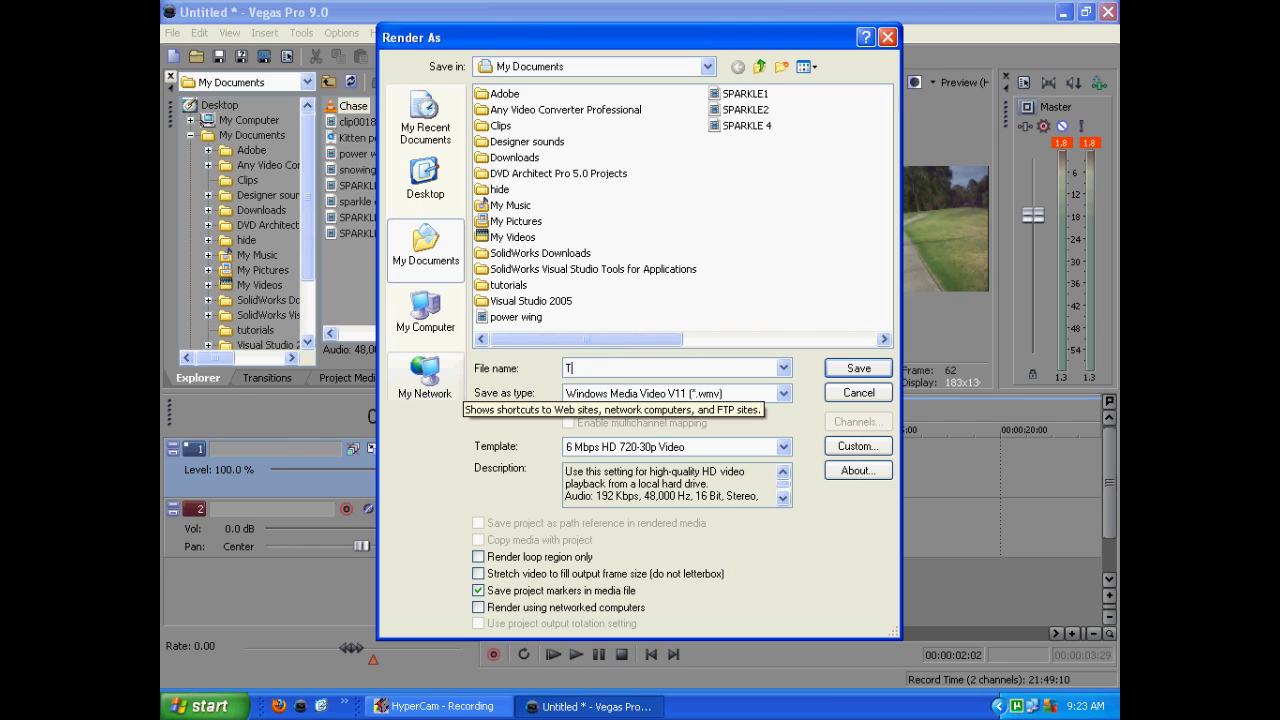
pyautogui.write('utorial 1')
pyautogui.click(736, 394)
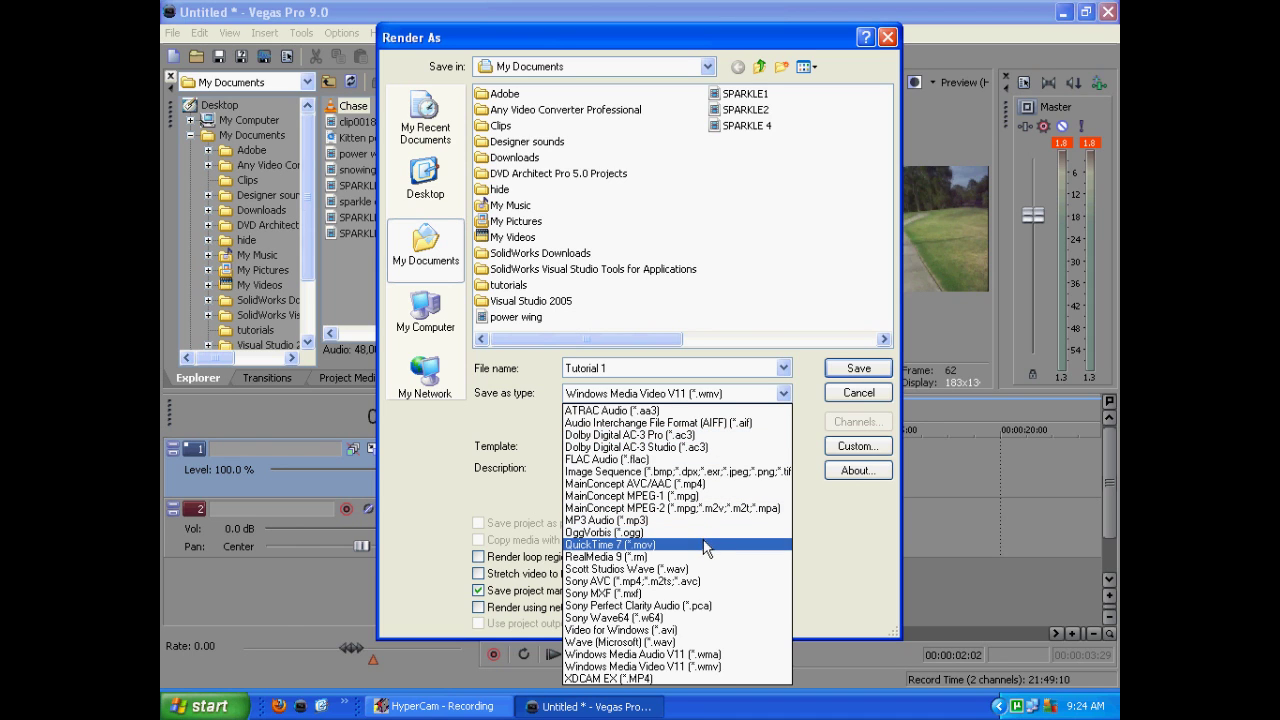
pyautogui.click(732, 666)
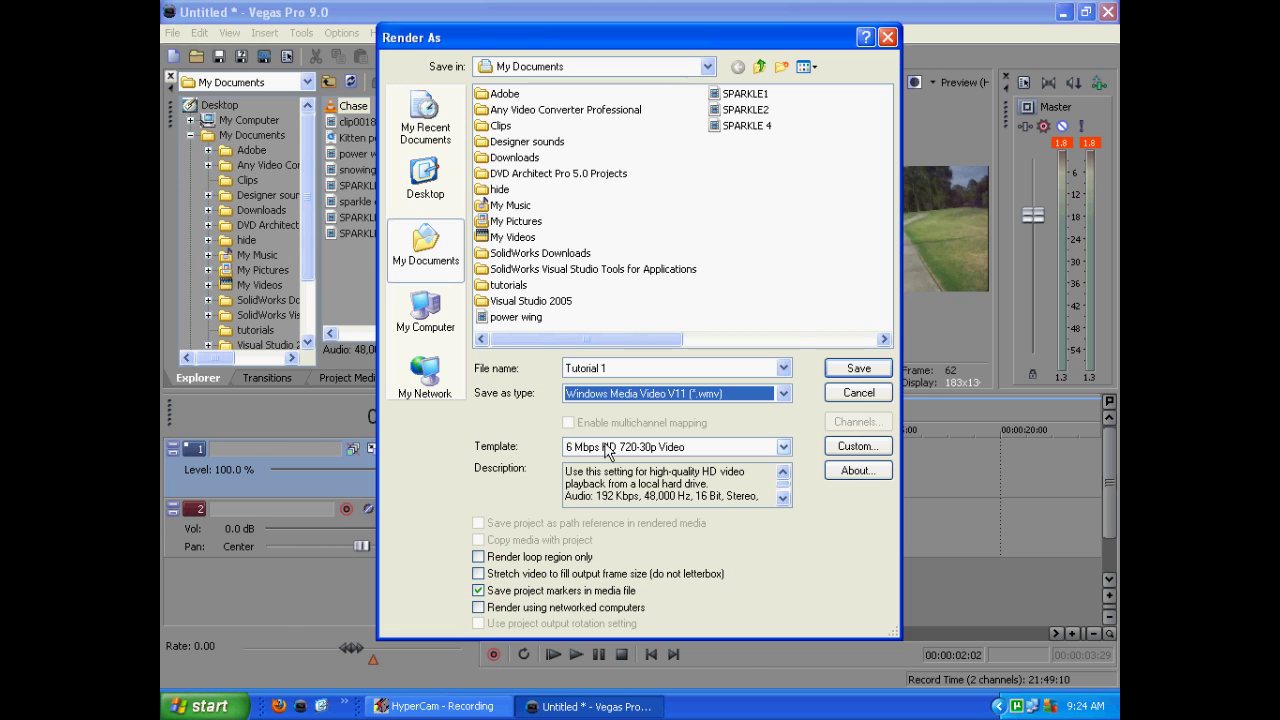
pyautogui.click(784, 448)
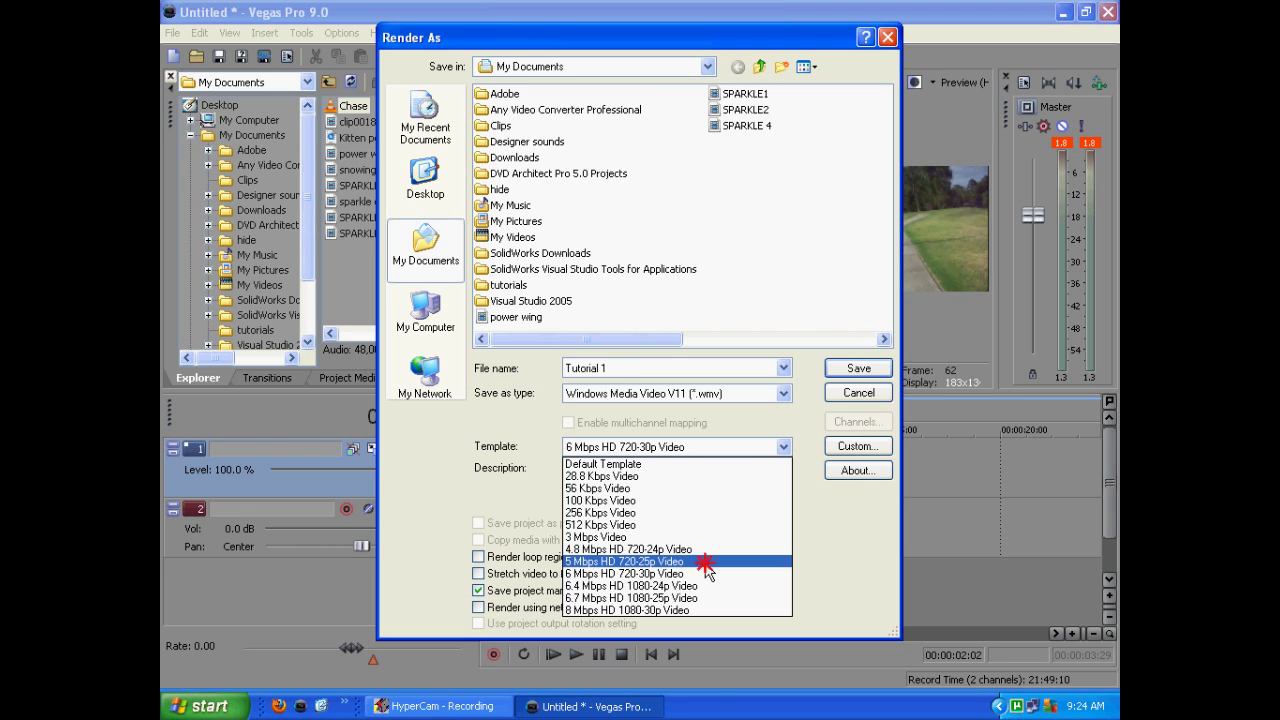
pyautogui.click(706, 564)
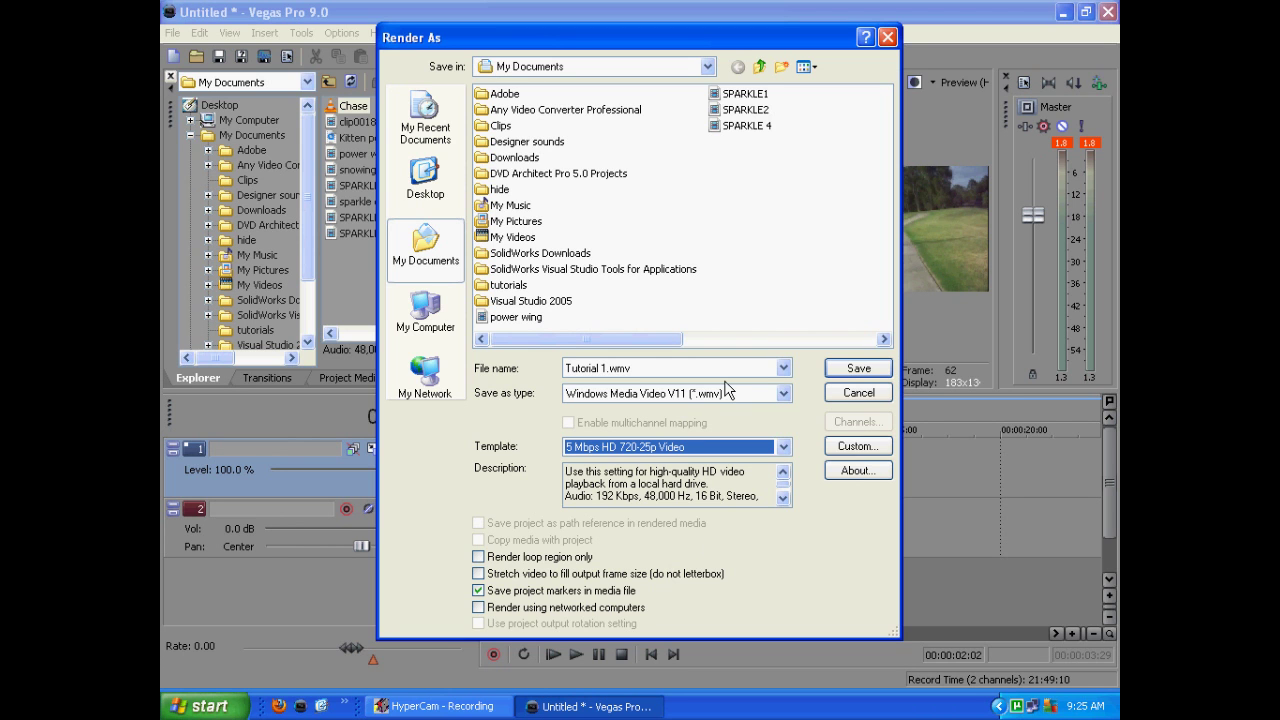
# - Start rendering Tutorial 1.wmv and cancel the render
pyautogui.click(866, 368)
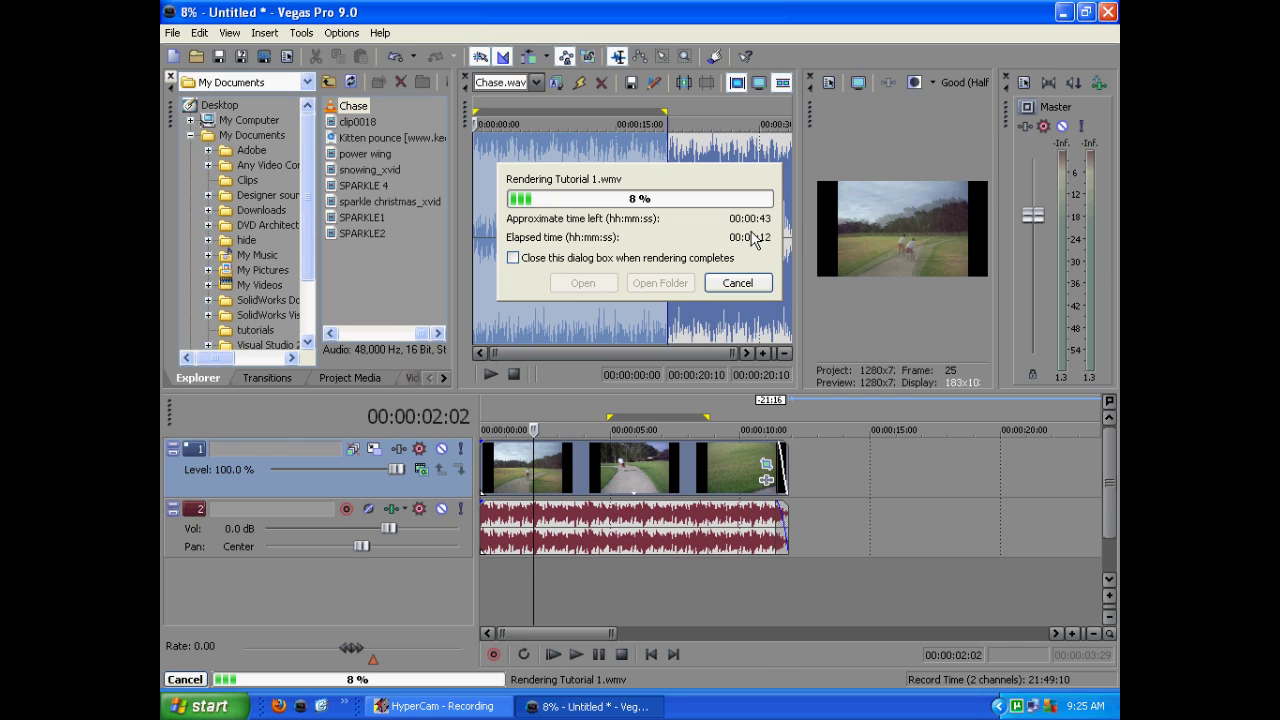
pyautogui.click(738, 284)
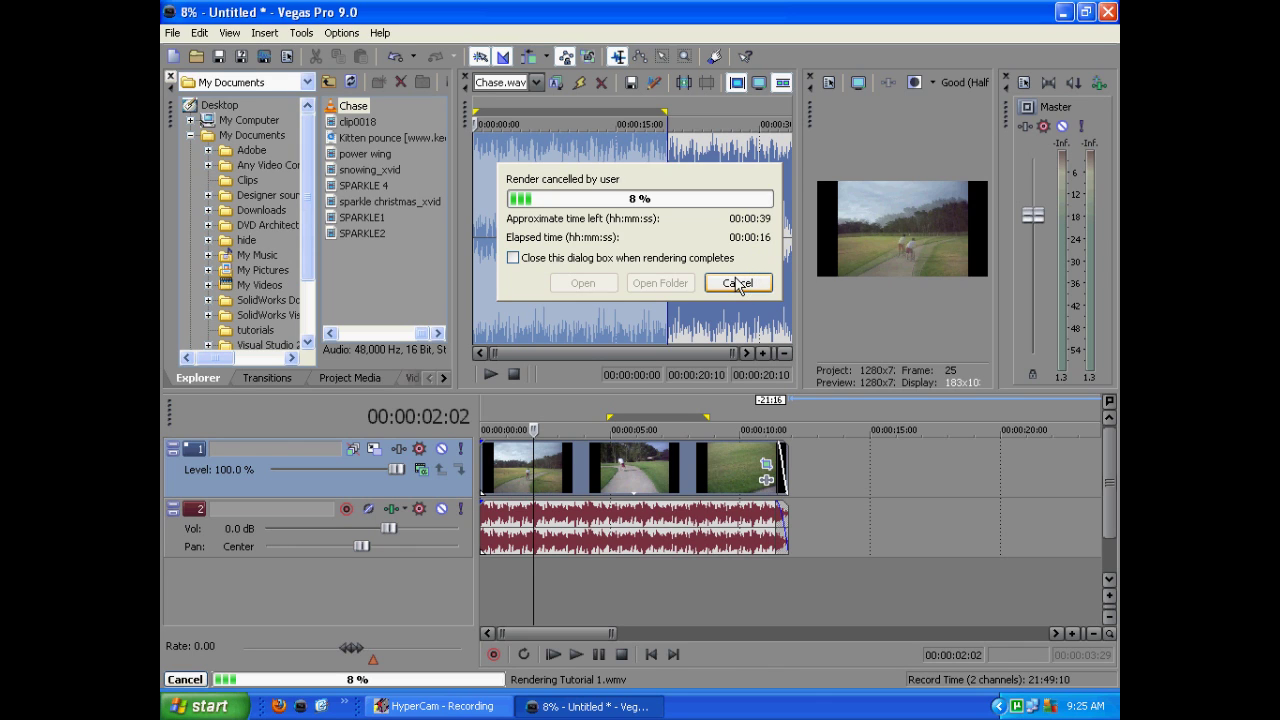